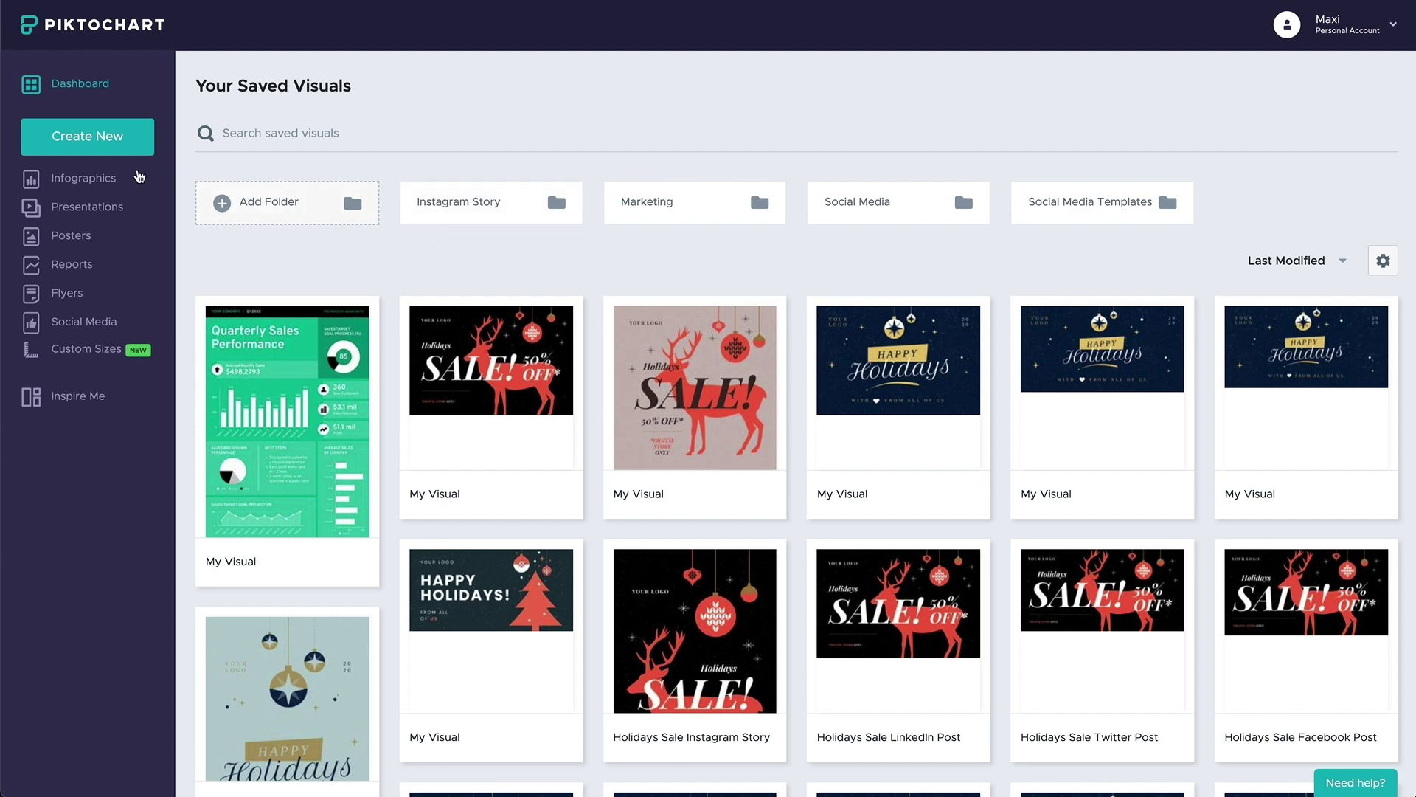
- Browse the Infographics, Presentations, Posters, Reports, Flyers and Social Media galleries, then list the Custom Sizes presets
click(127, 177)
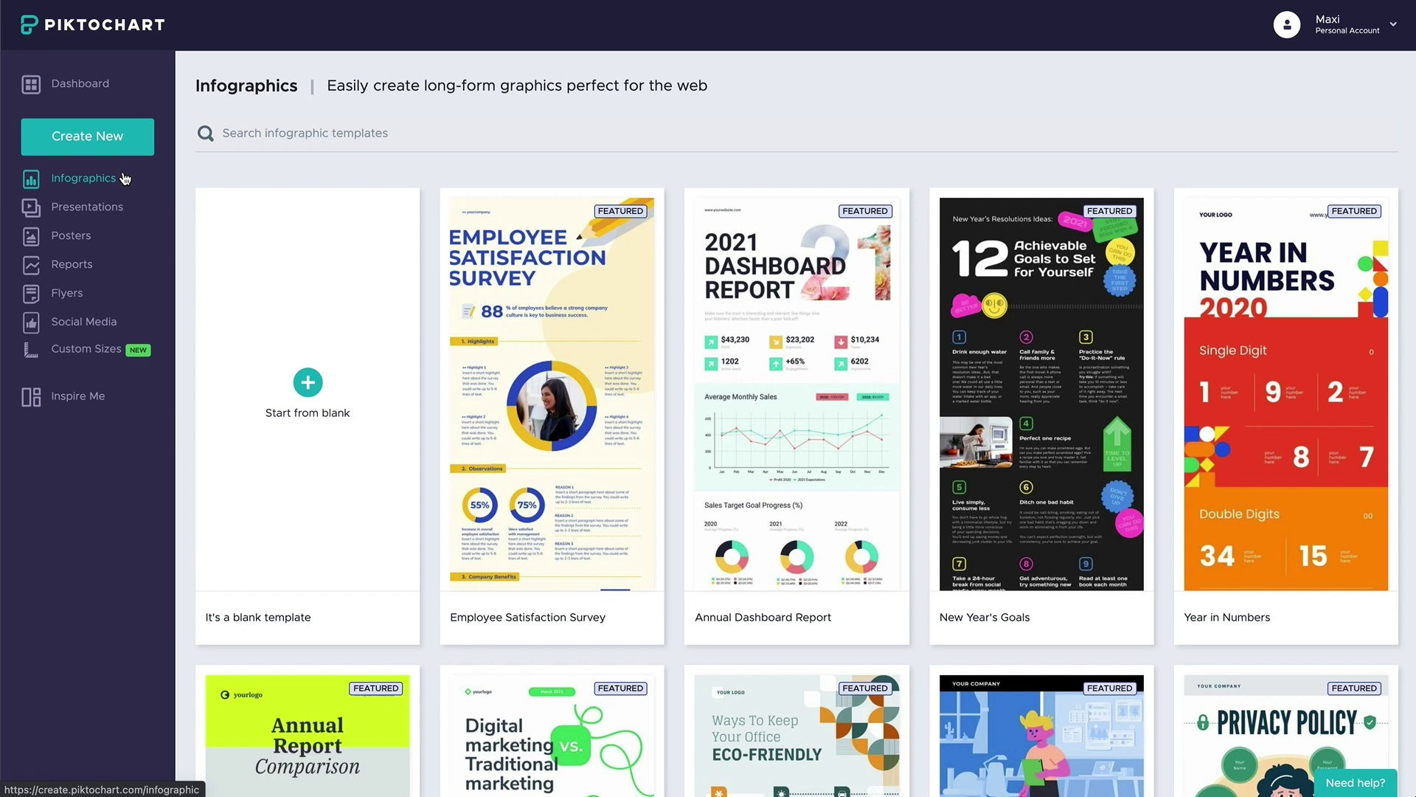
click(127, 210)
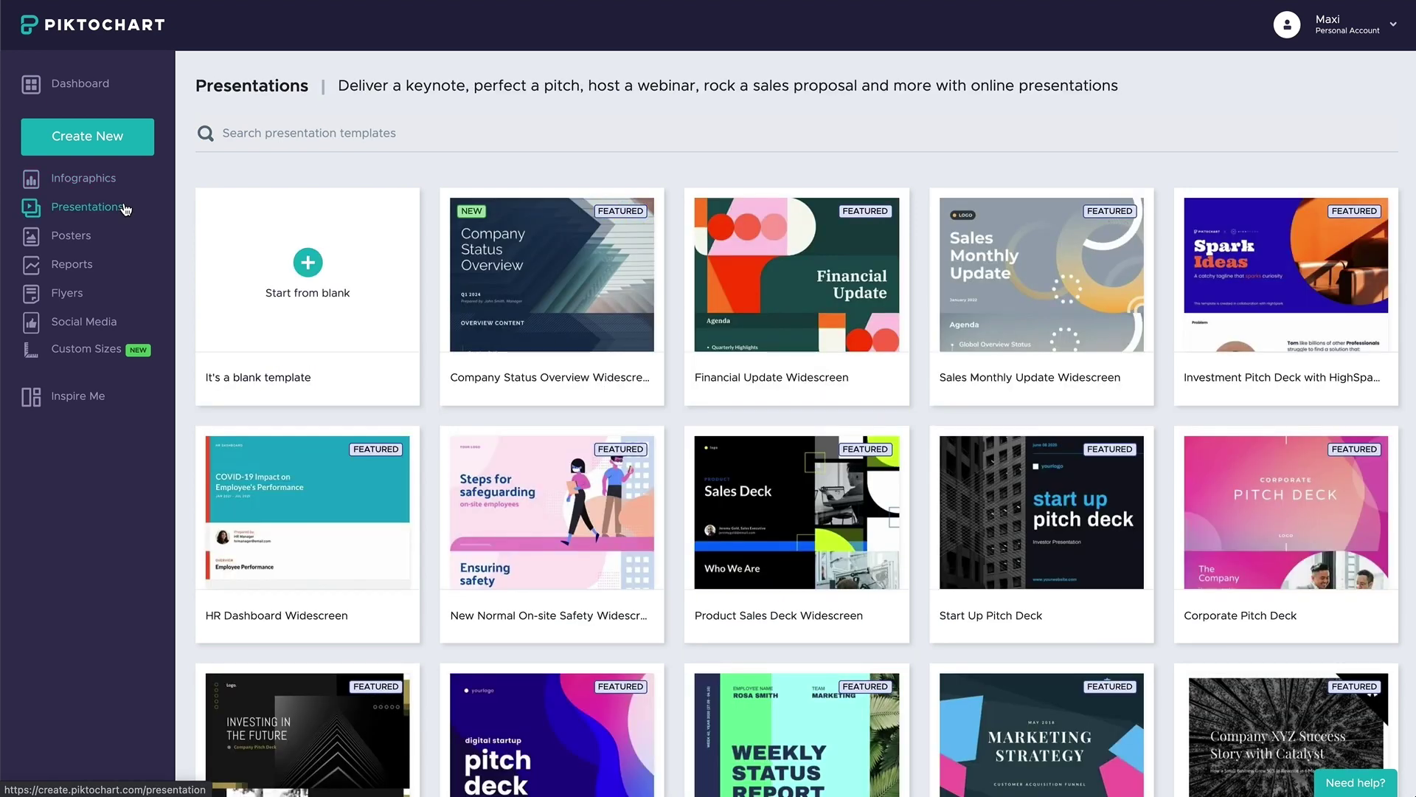
click(134, 242)
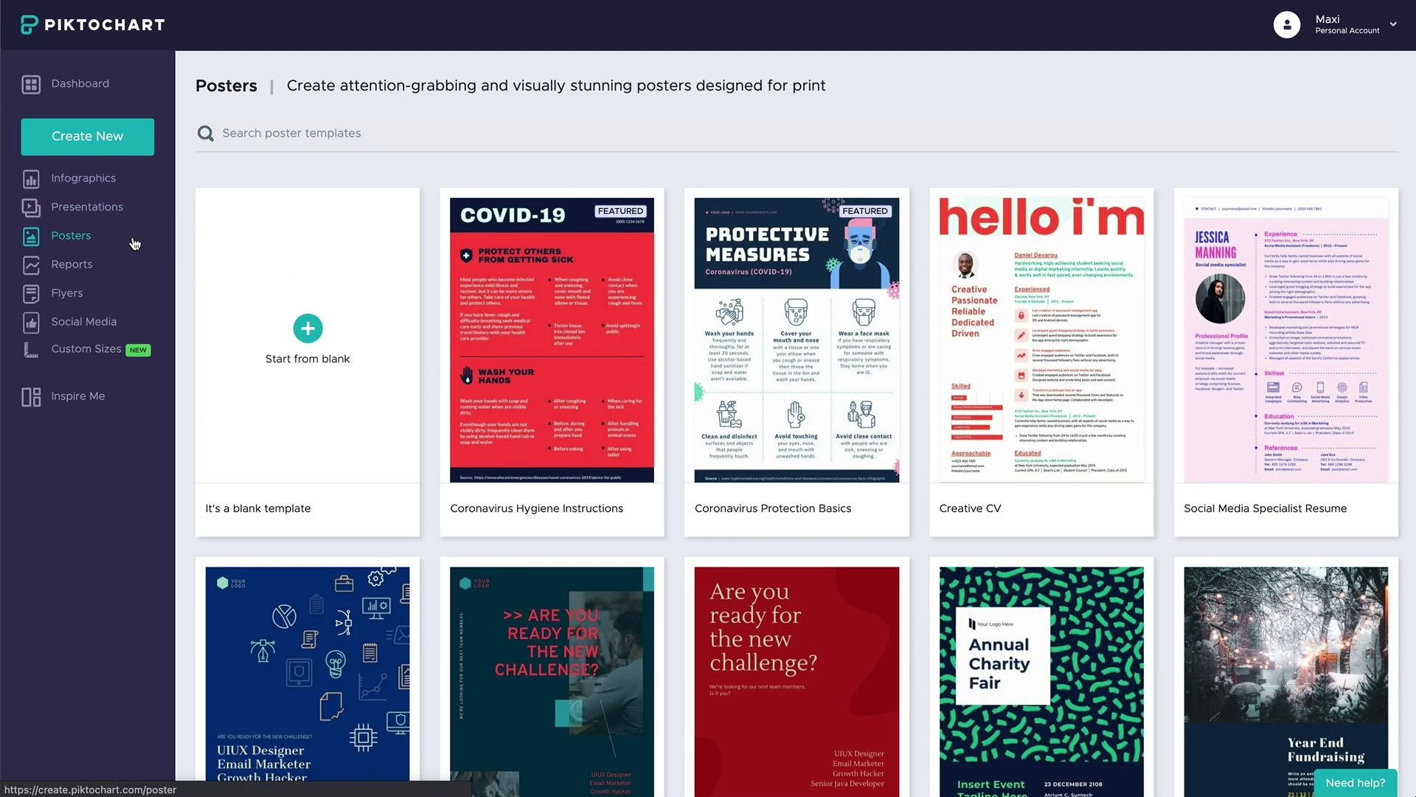
click(136, 267)
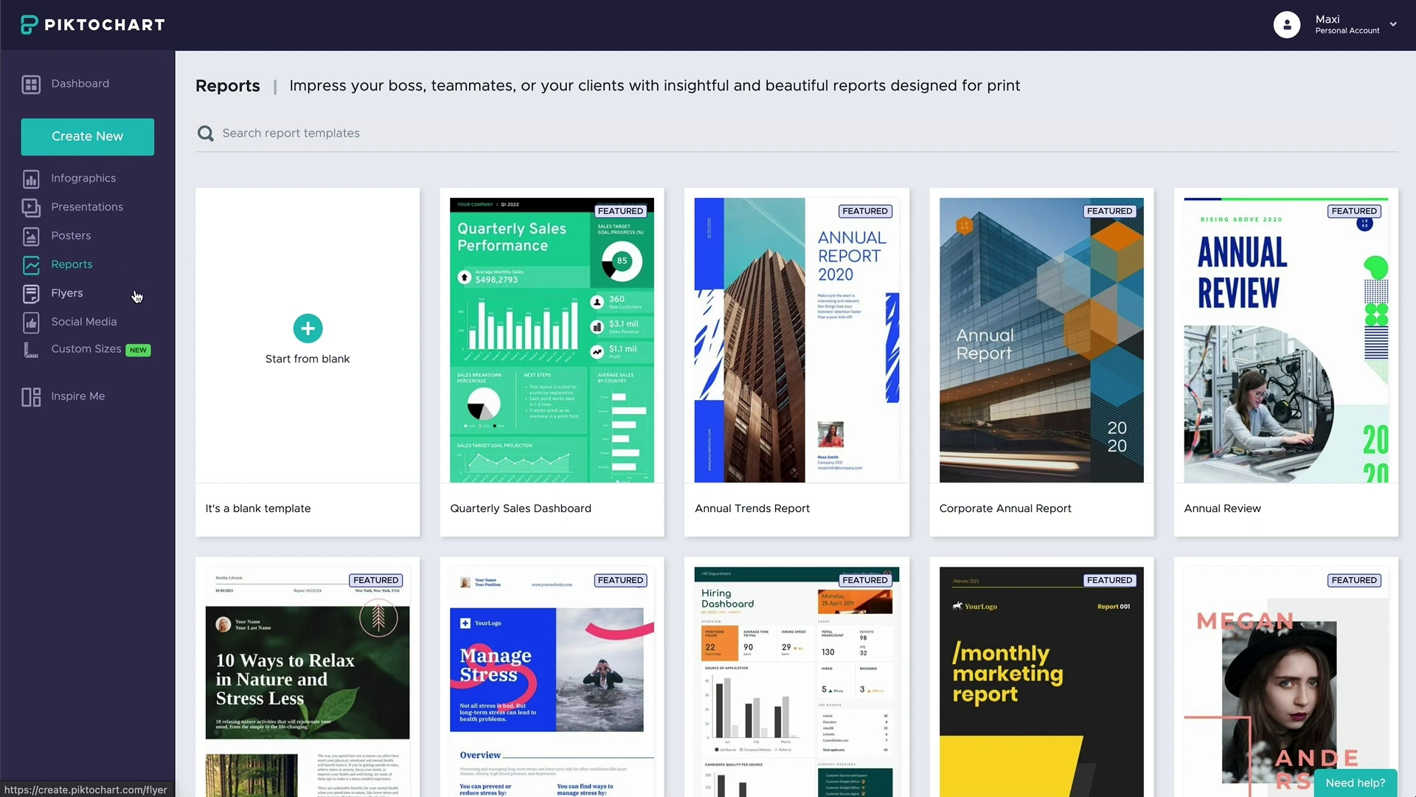
click(136, 297)
click(138, 325)
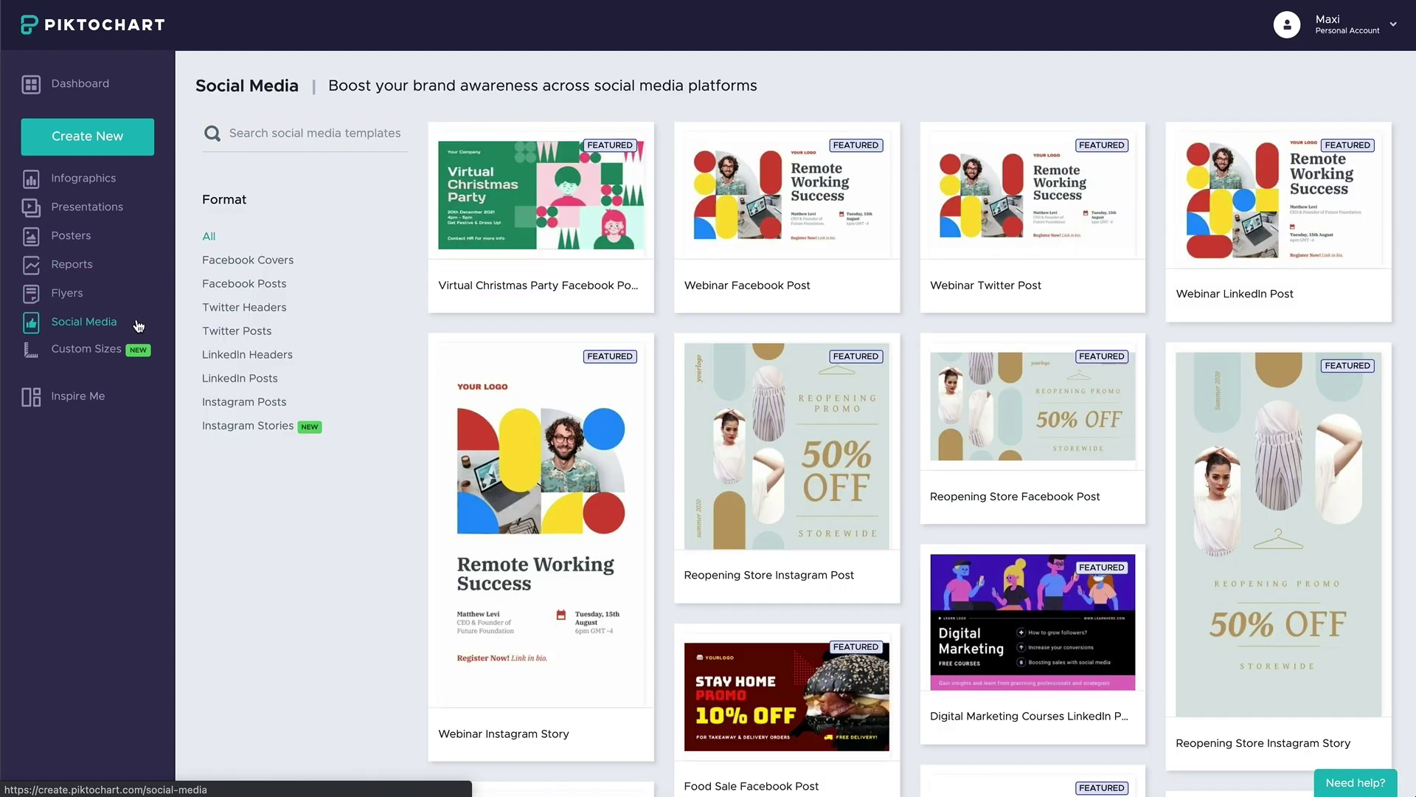
click(141, 352)
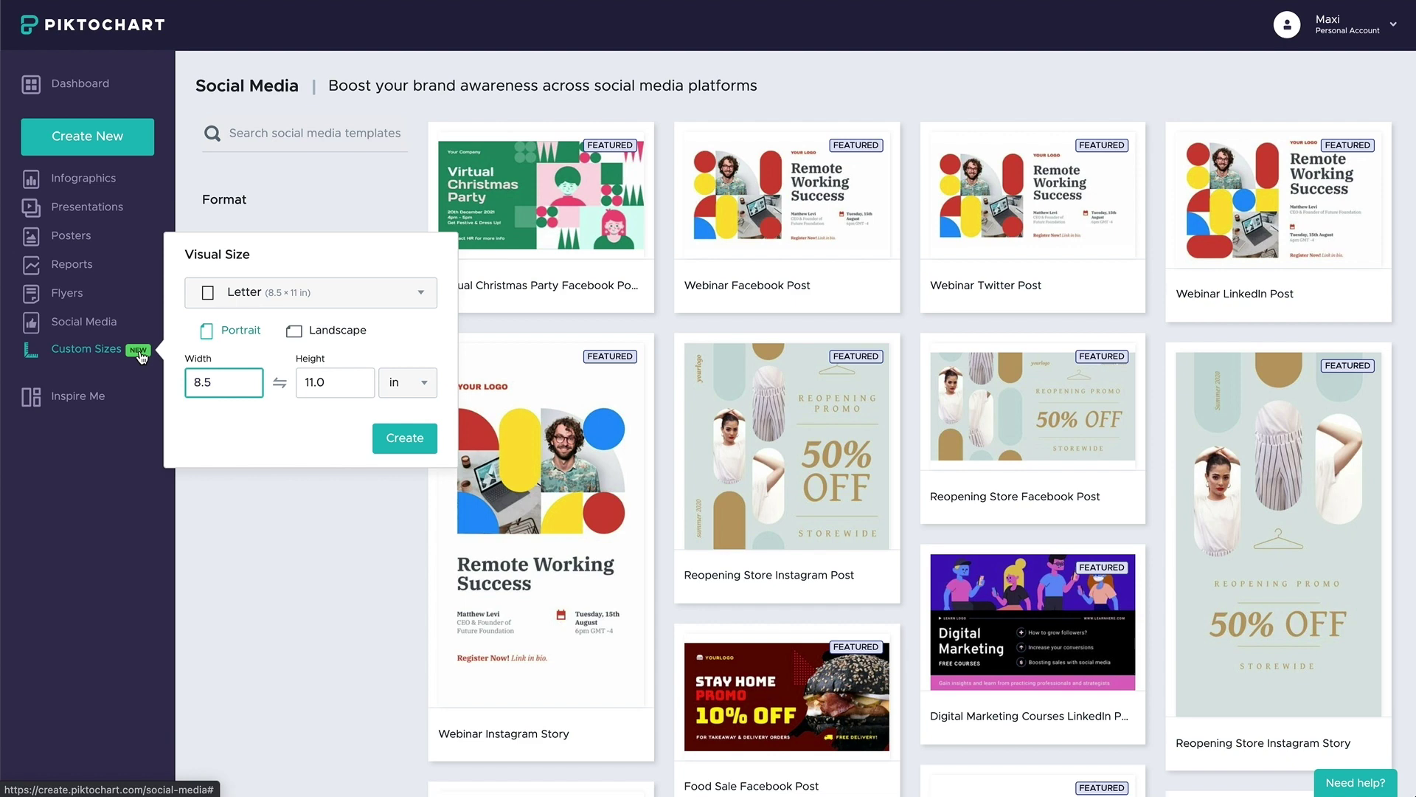
click(387, 302)
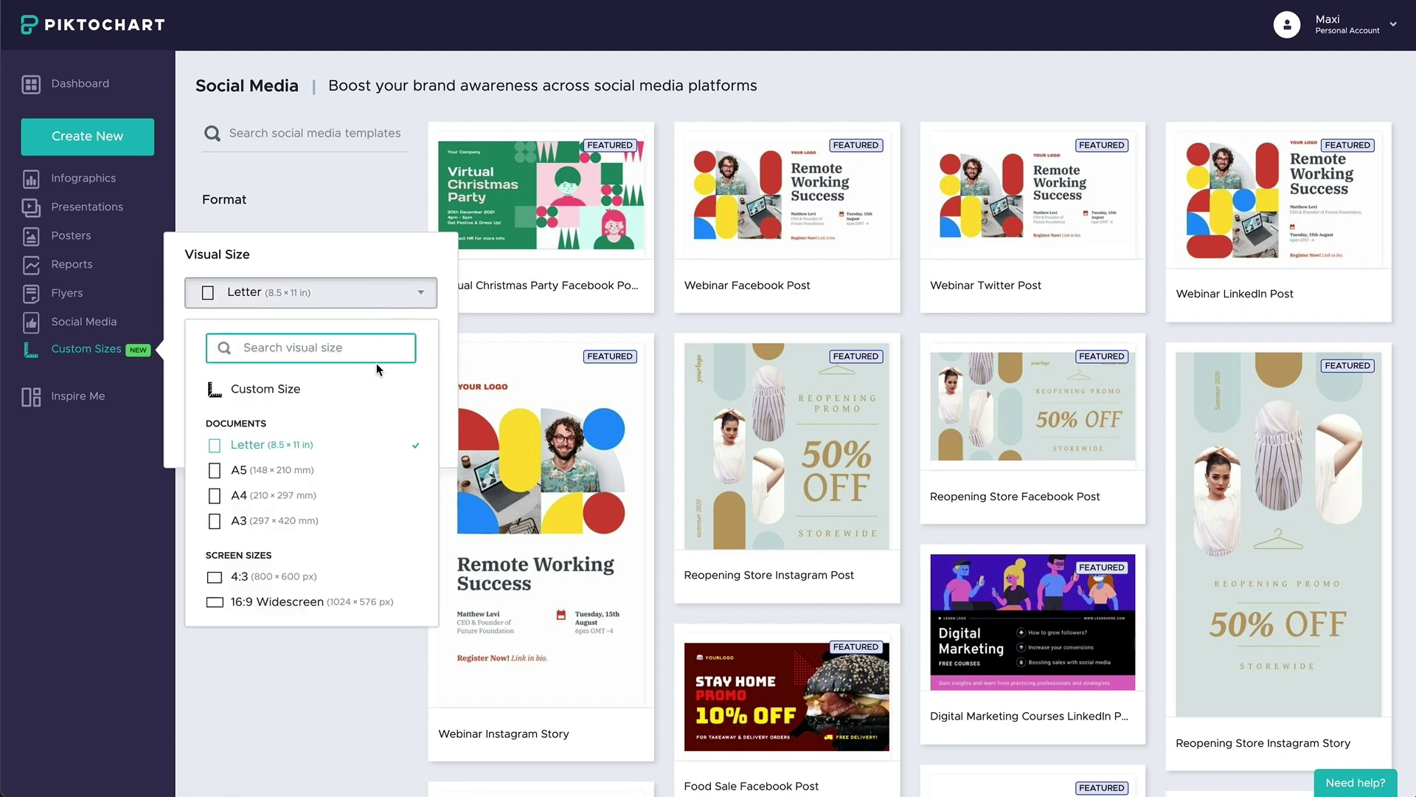
- Preview the Employee Satisfaction Survey and New Year's Goals infographic templates
click(98, 177)
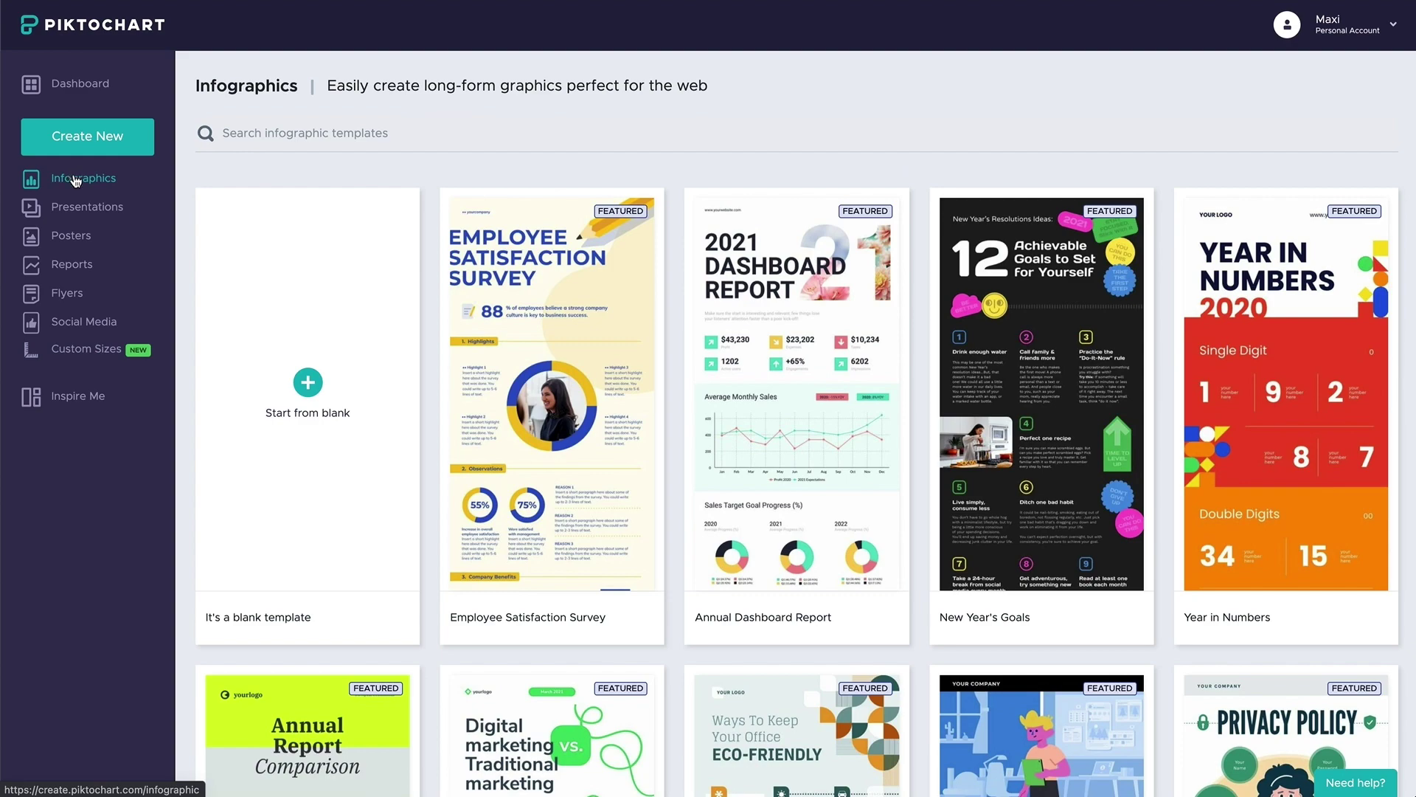
click(529, 414)
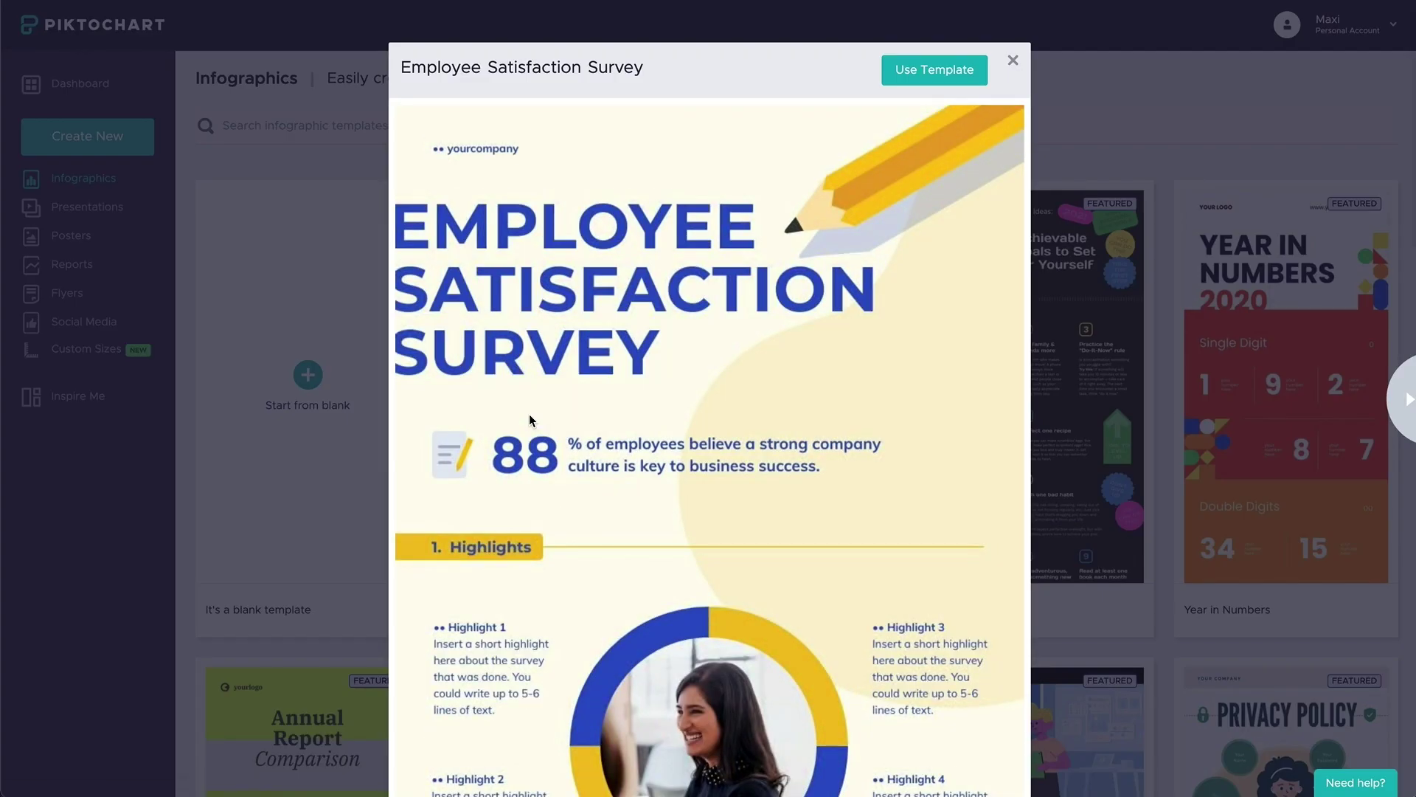
scroll(528, 414, down, 15)
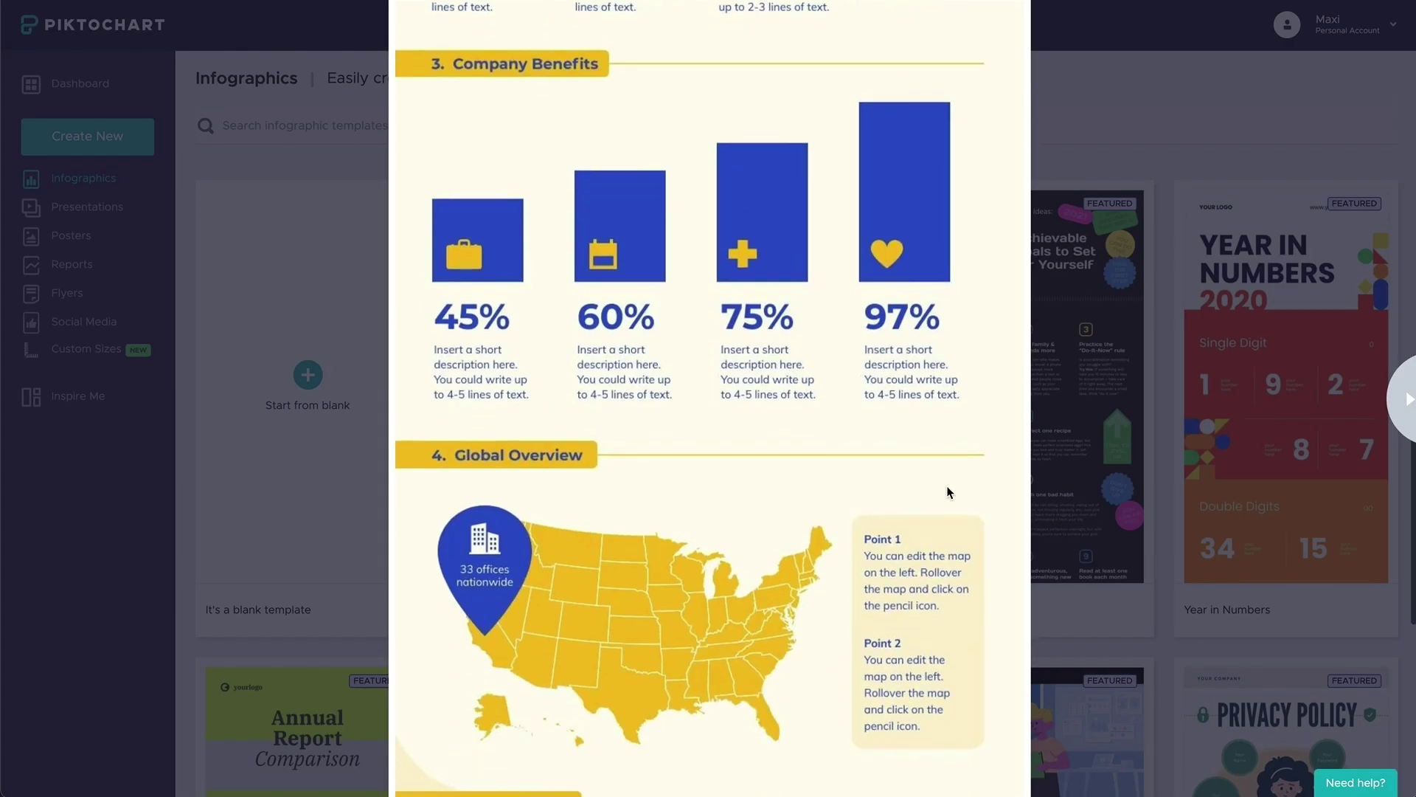
click(1093, 482)
click(1044, 406)
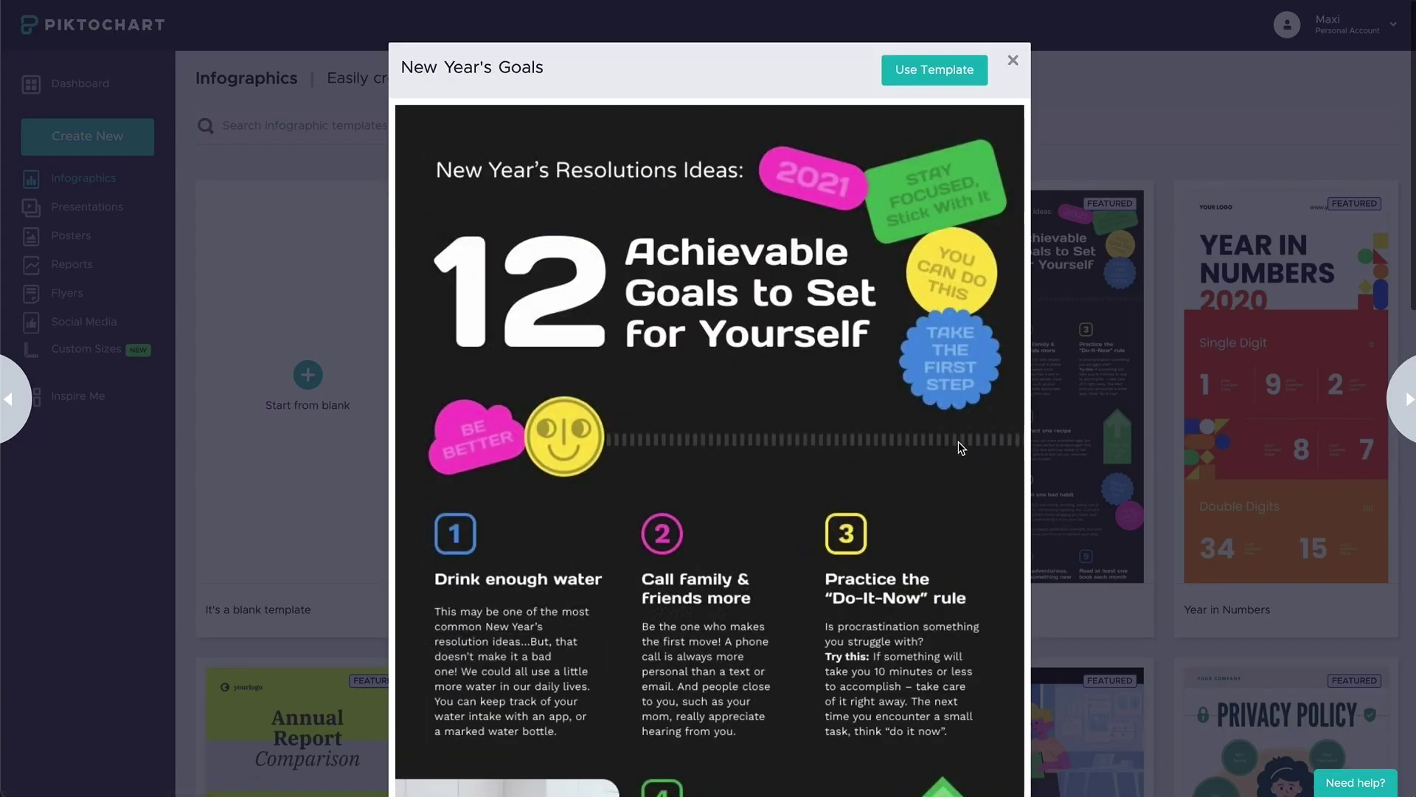
scroll(923, 454, down, 5)
scroll(912, 462, down, 10)
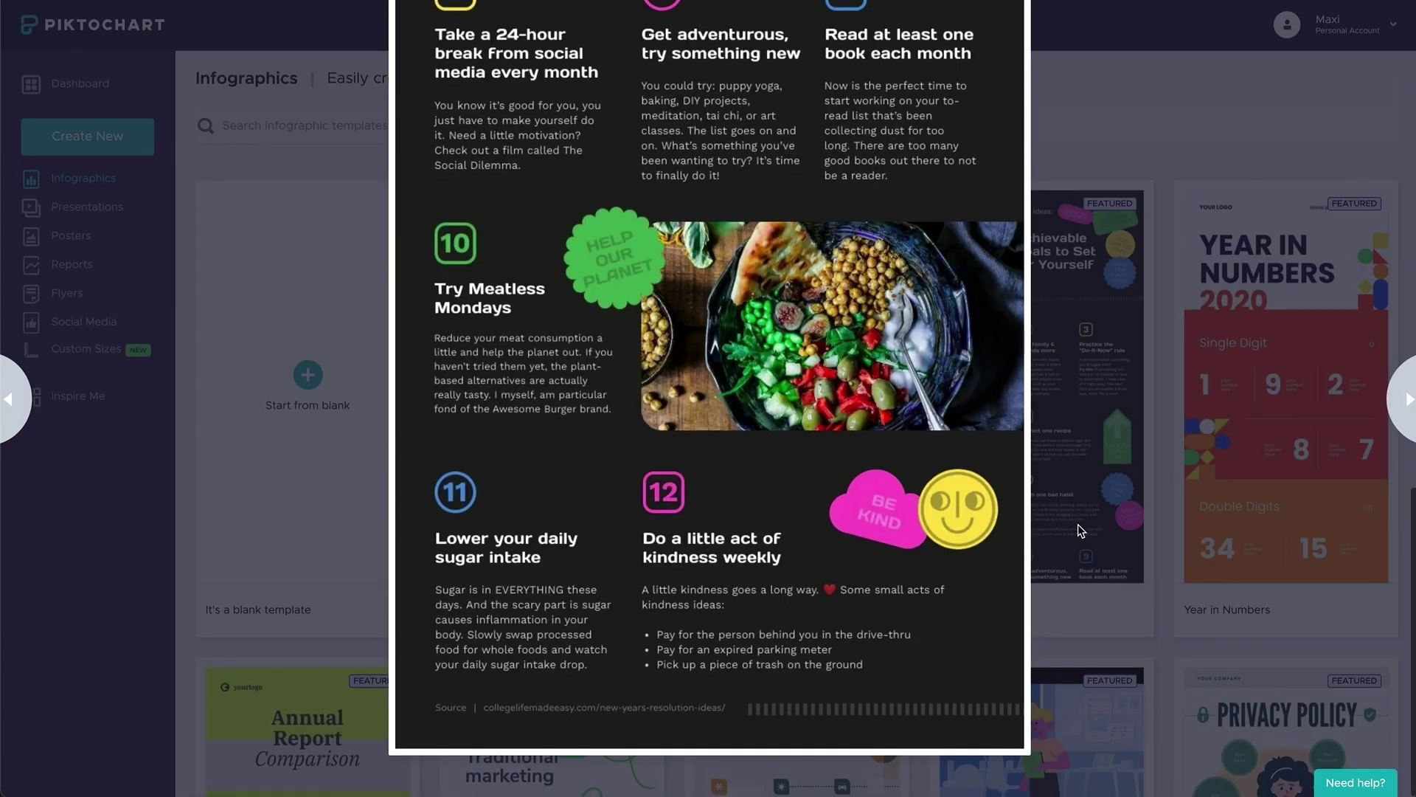
click(1084, 527)
- Preview the Year in Numbers and Annual Report Comparison templates
click(1285, 407)
scroll(902, 506, down, 10)
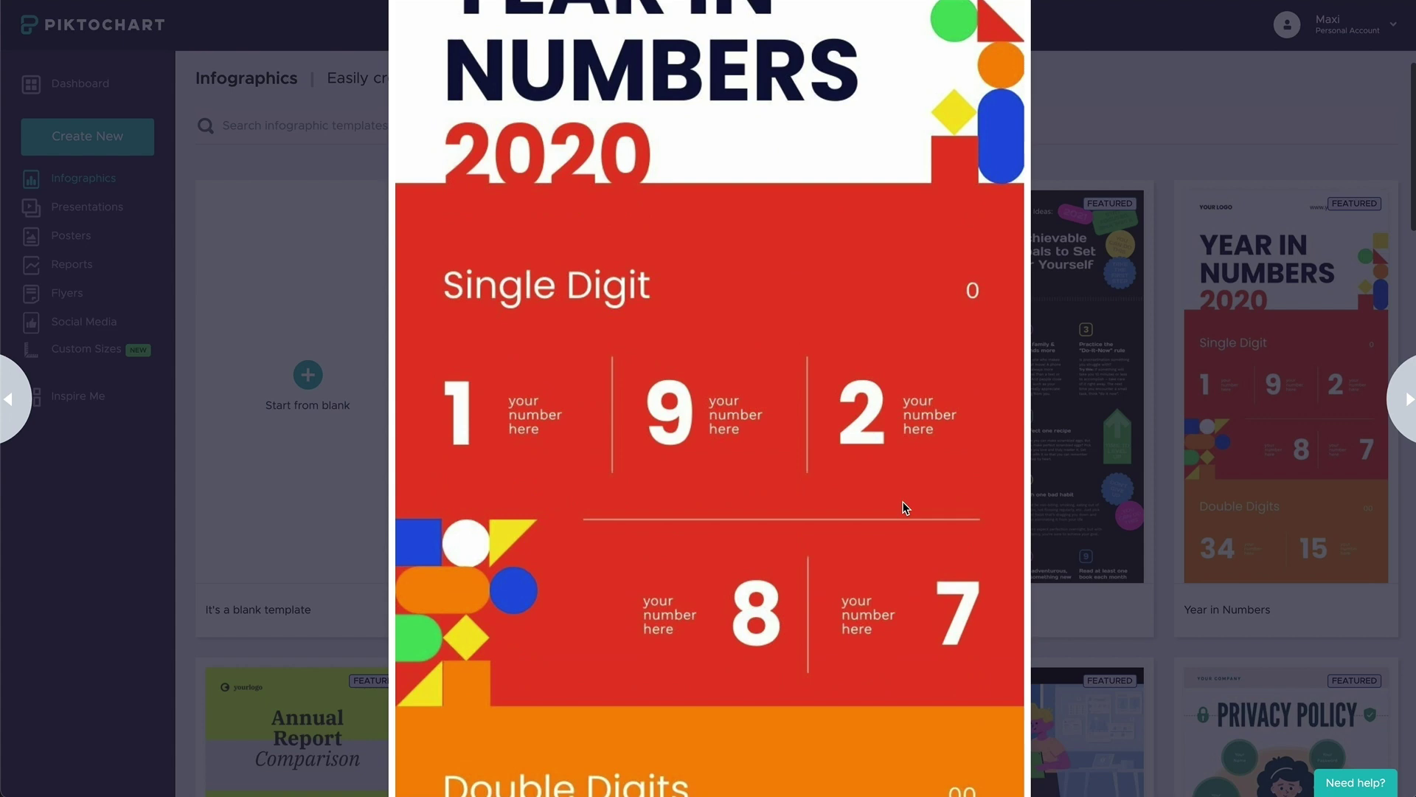
scroll(901, 502, down, 10)
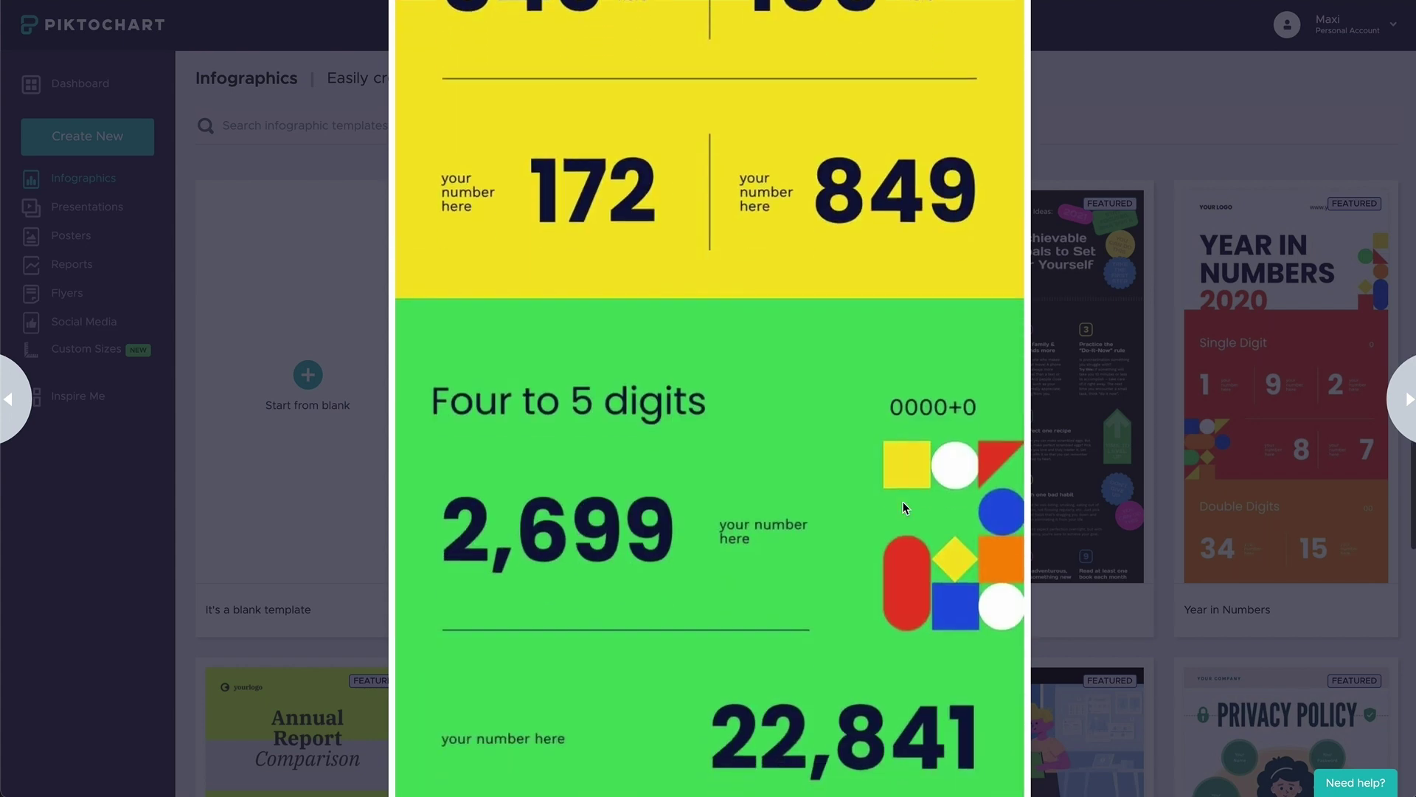
click(1134, 539)
scroll(1041, 538, down, 4)
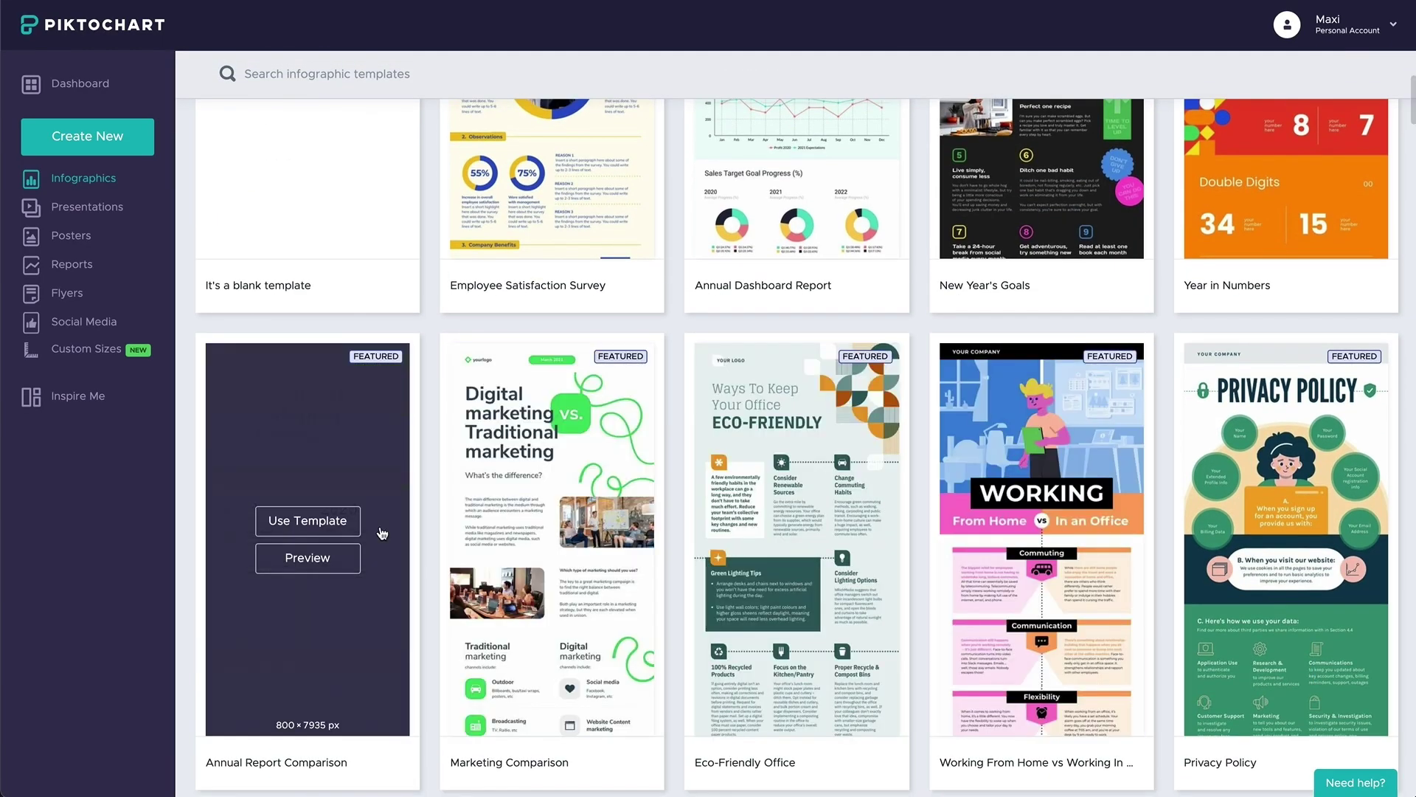
click(304, 555)
scroll(798, 543, down, 10)
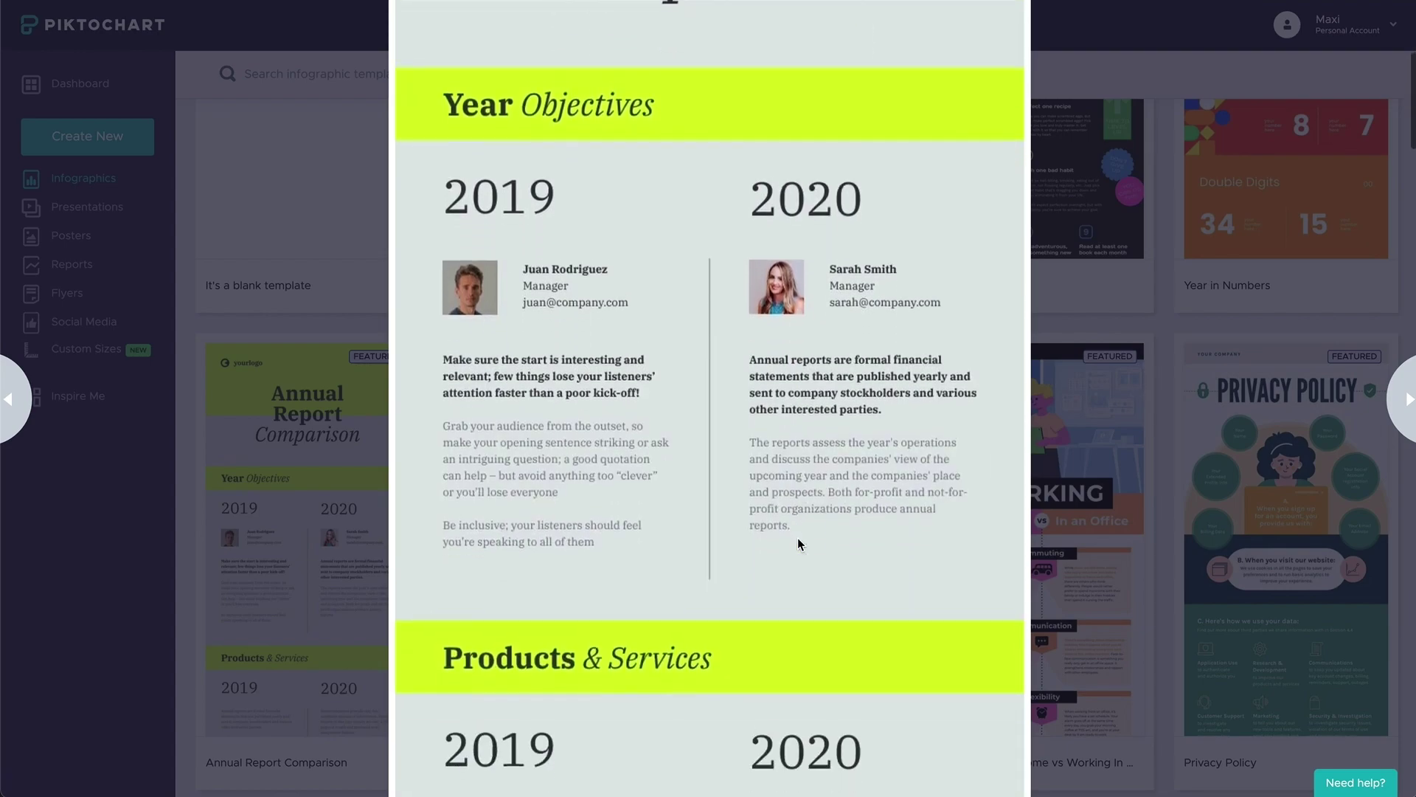
scroll(798, 537, down, 8)
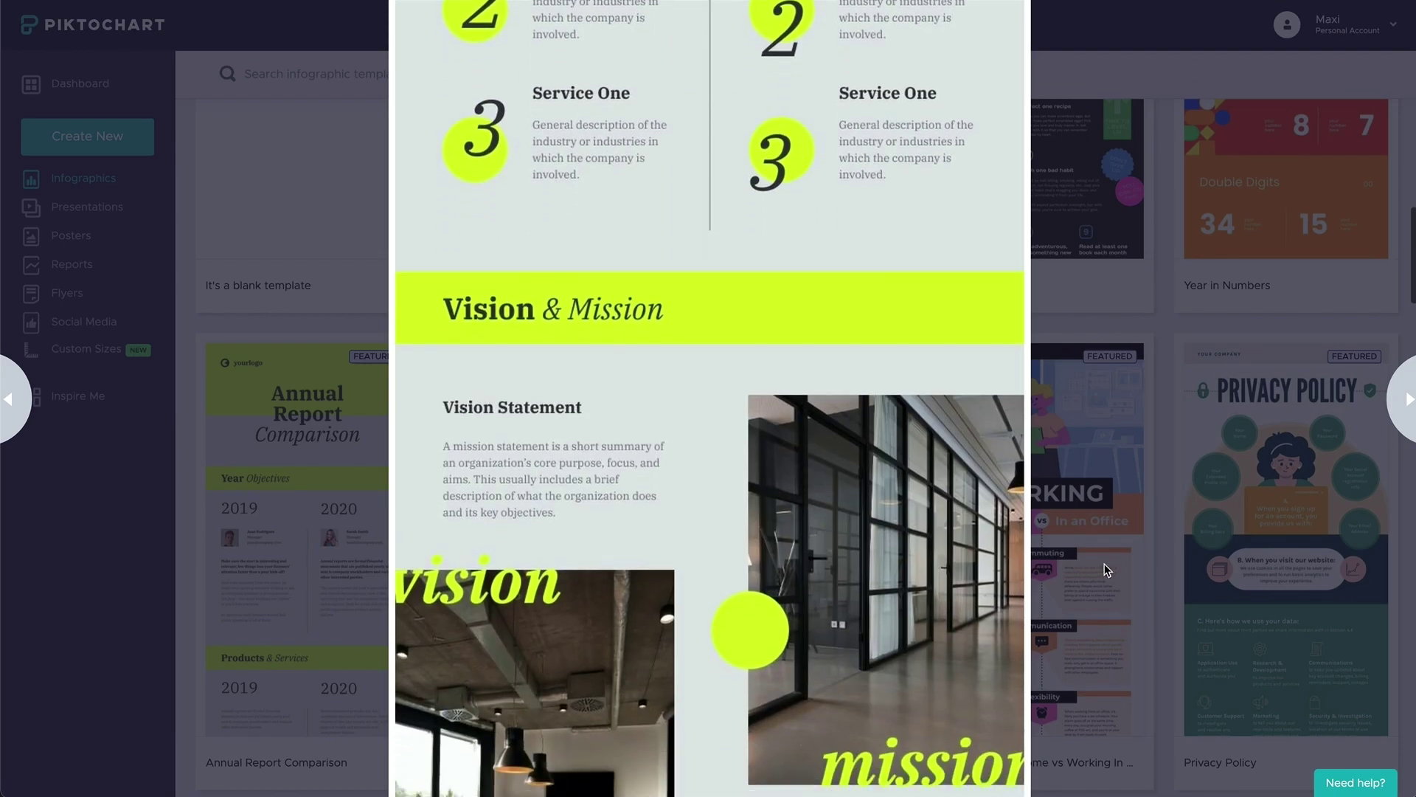
click(1104, 563)
mouse_move(1105, 570)
scroll(1105, 569, up, 4)
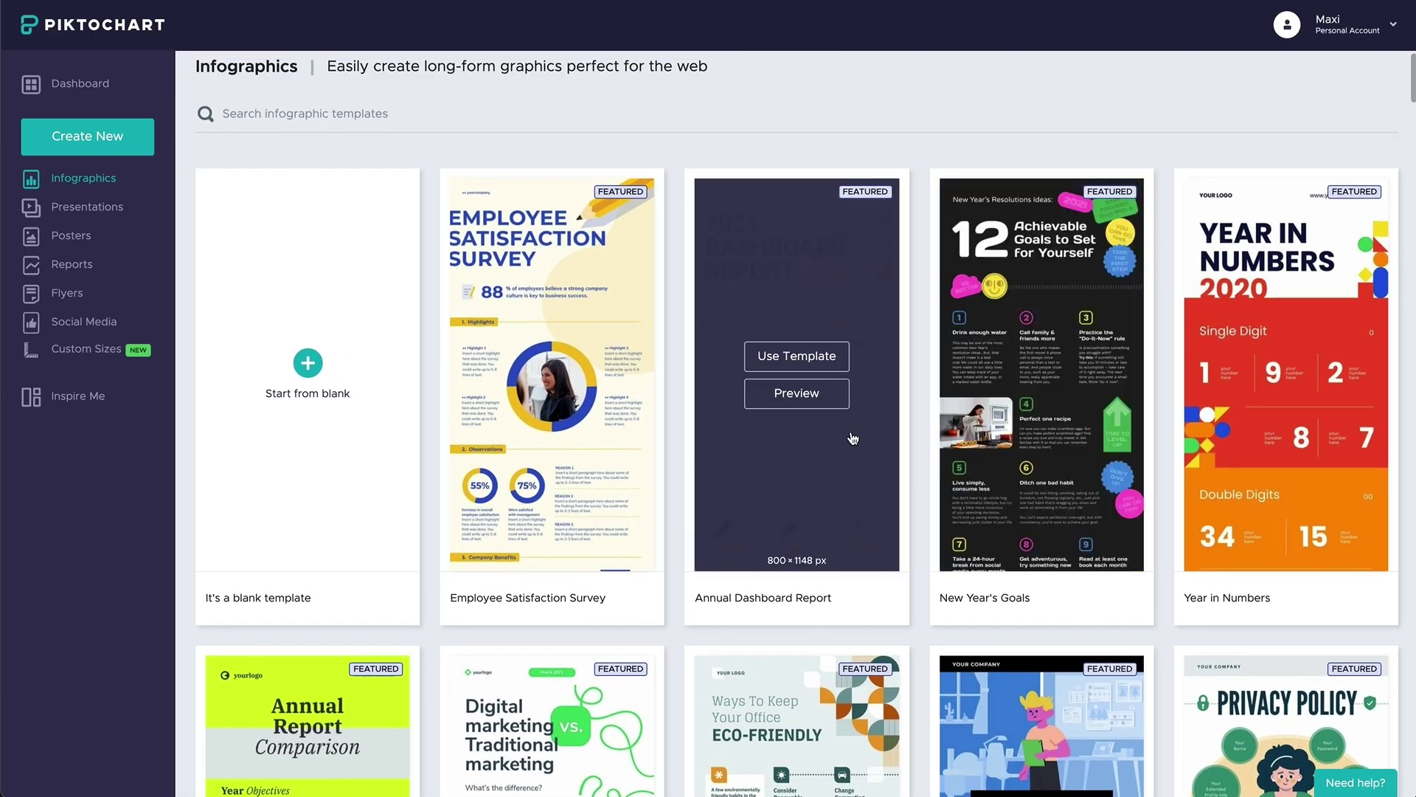
- Open and scroll through the Annual Dashboard Report template preview
click(816, 398)
scroll(816, 398, down, 10)
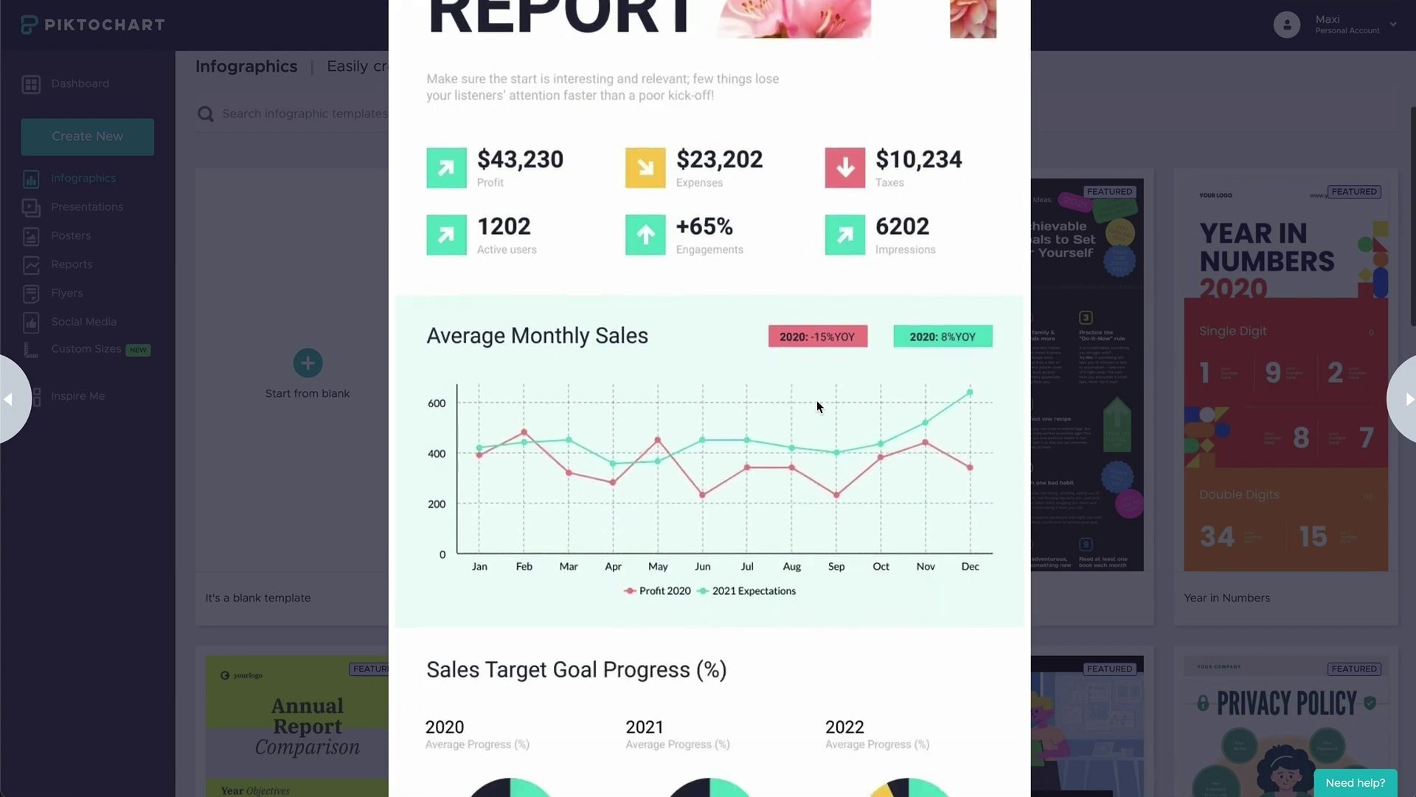
scroll(817, 400, down, 5)
scroll(817, 401, up, 15)
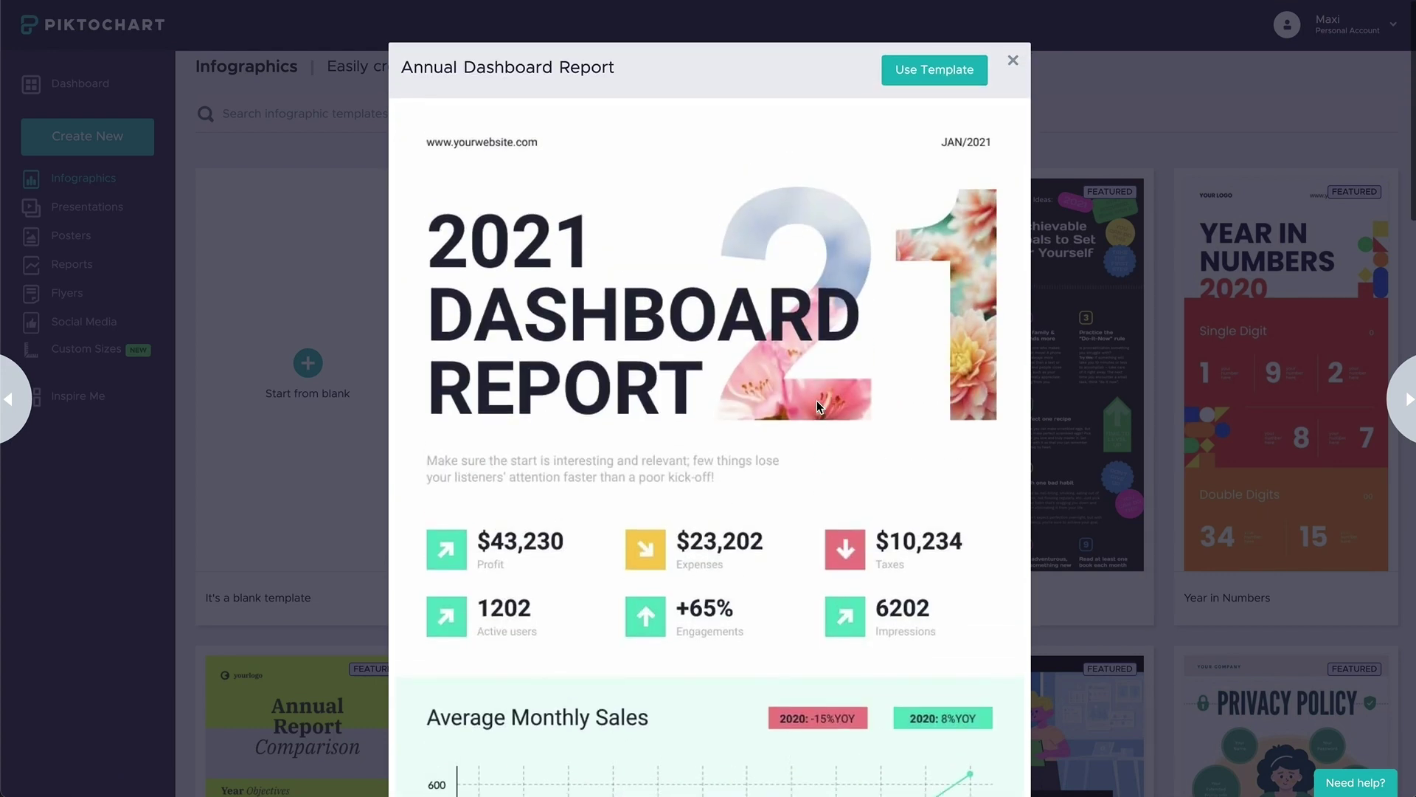
- Start a new infographic from the template and retitle it APRIL / FINANCE / REPORT on three lines
click(891, 82)
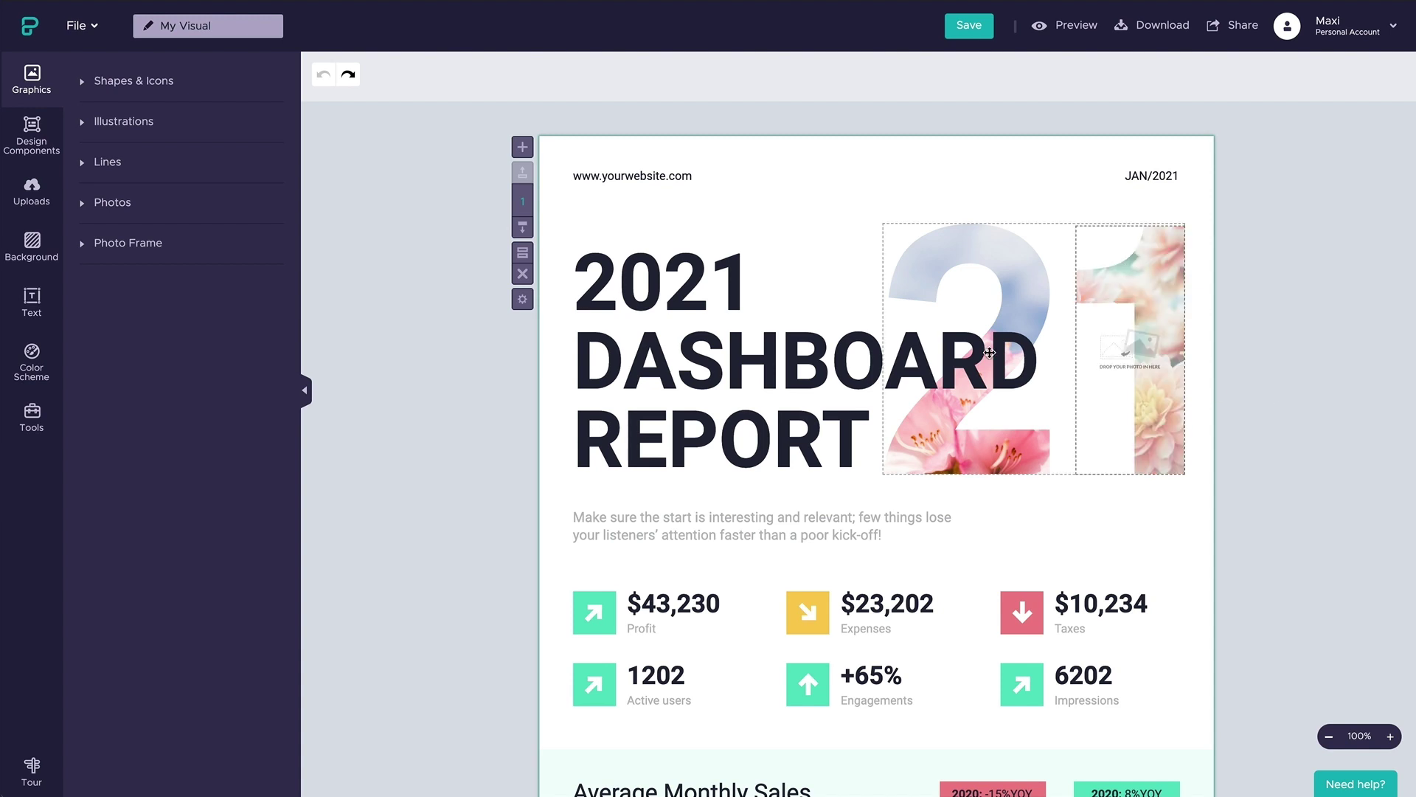
click(775, 345)
double_click(776, 345)
text(APRIL)
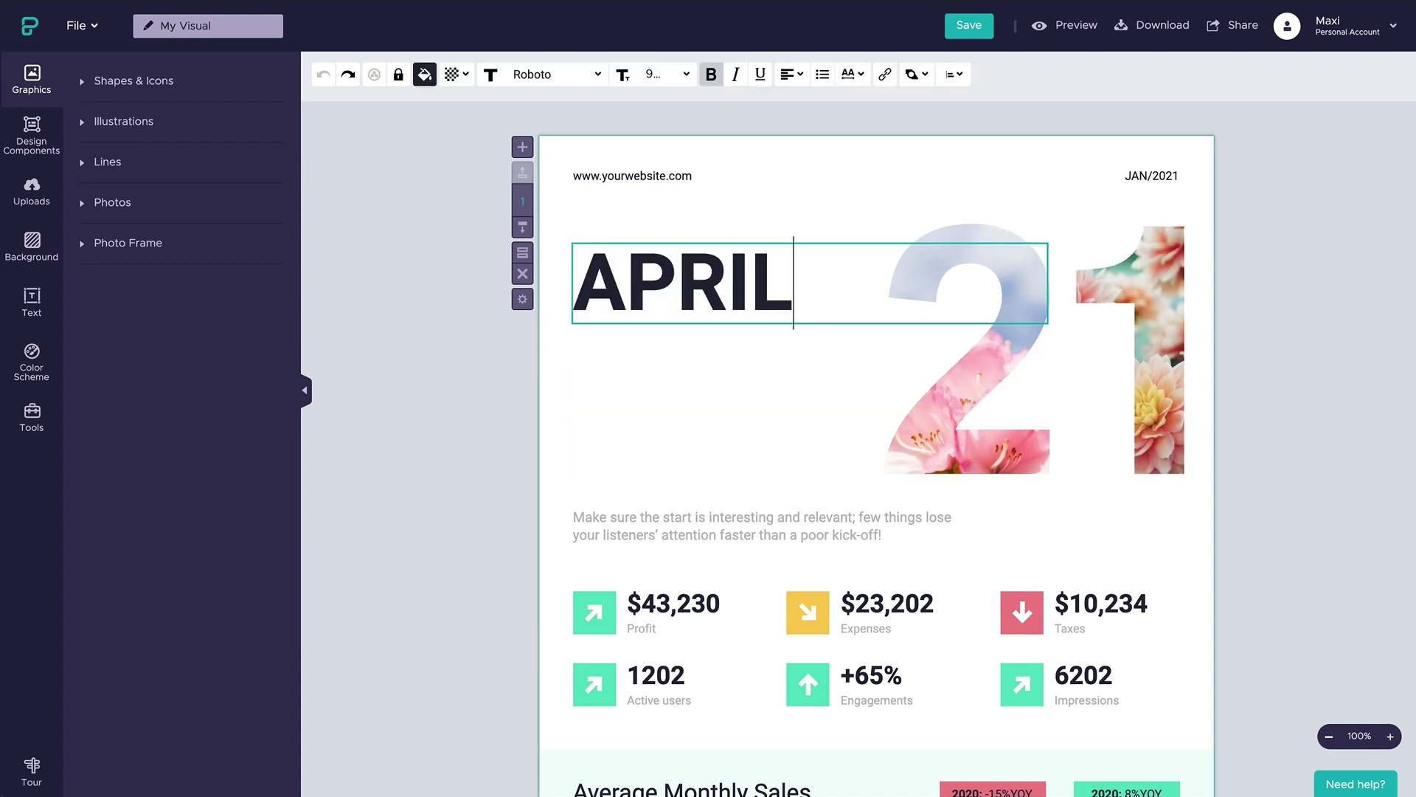
key(Return)
text(FINANCE)
key(Return)
text(REPORT)
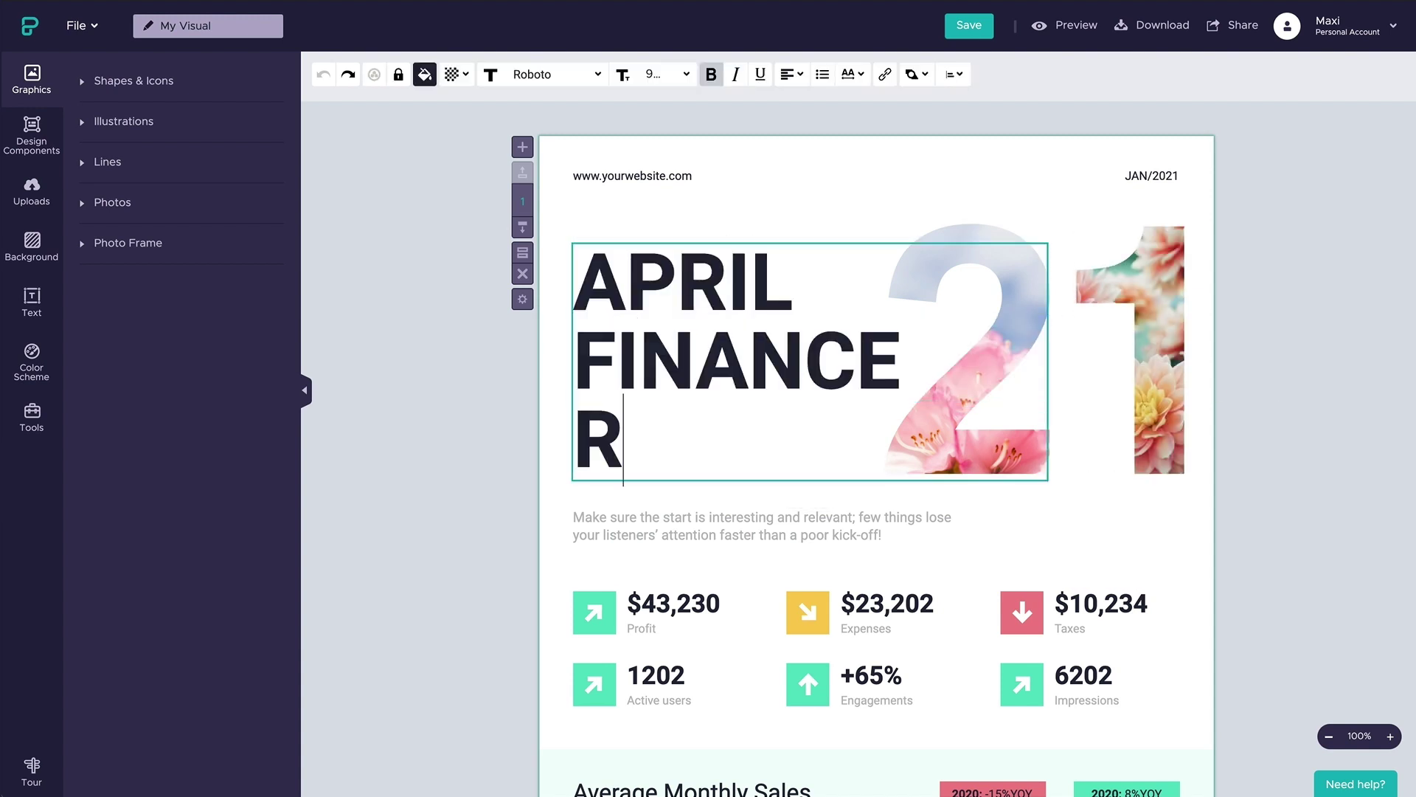
click(1292, 410)
- Recolour the title pink after briefly trying teal
click(856, 370)
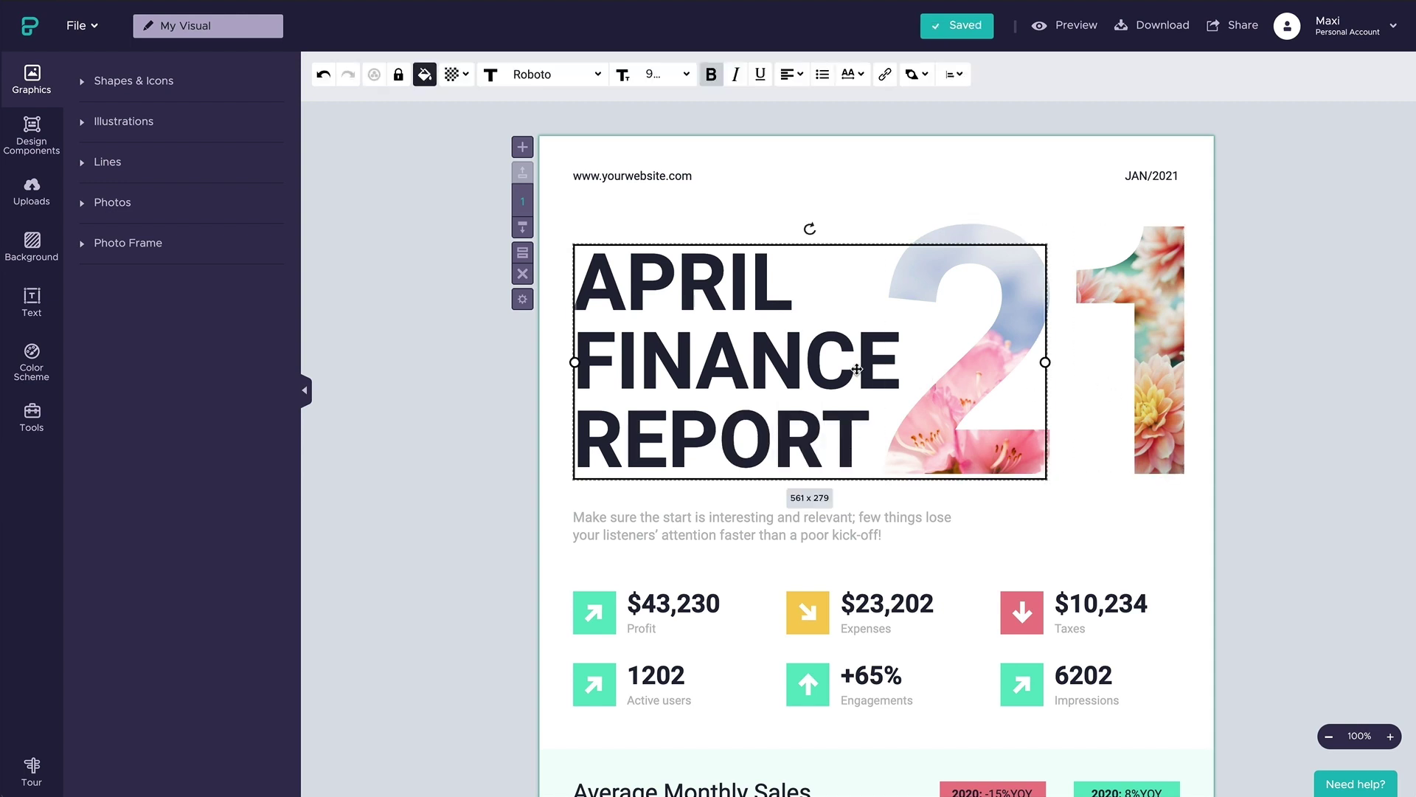
click(426, 75)
click(449, 263)
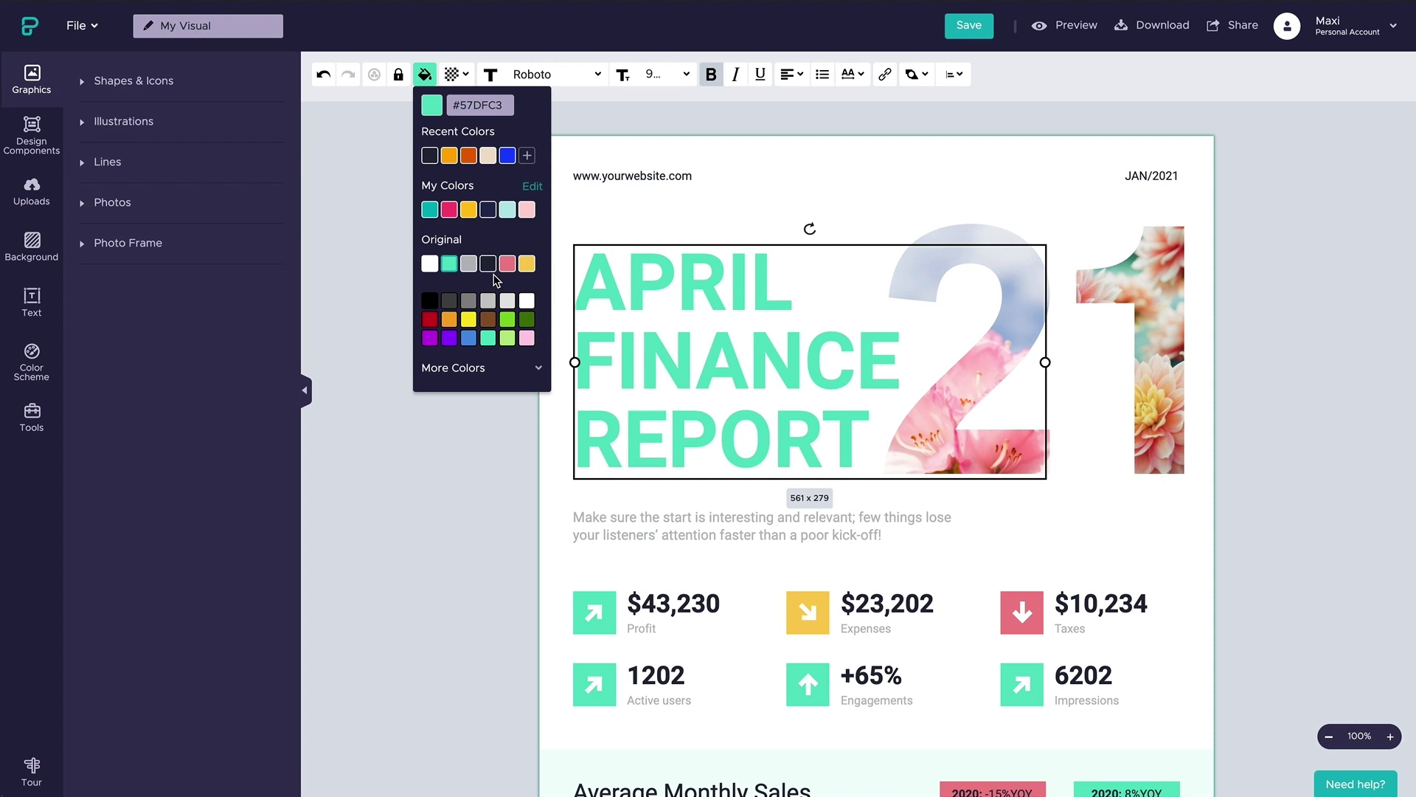
click(509, 264)
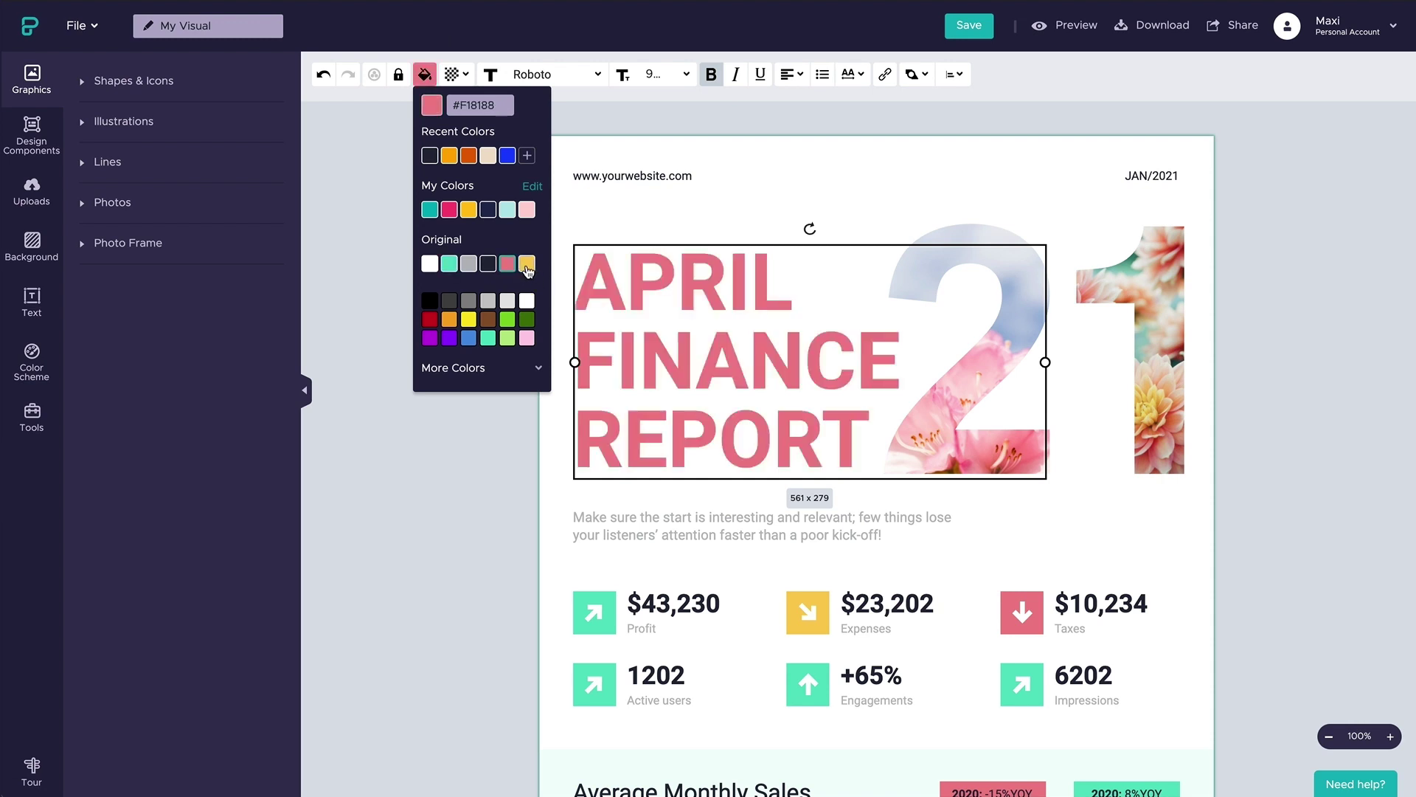
click(486, 431)
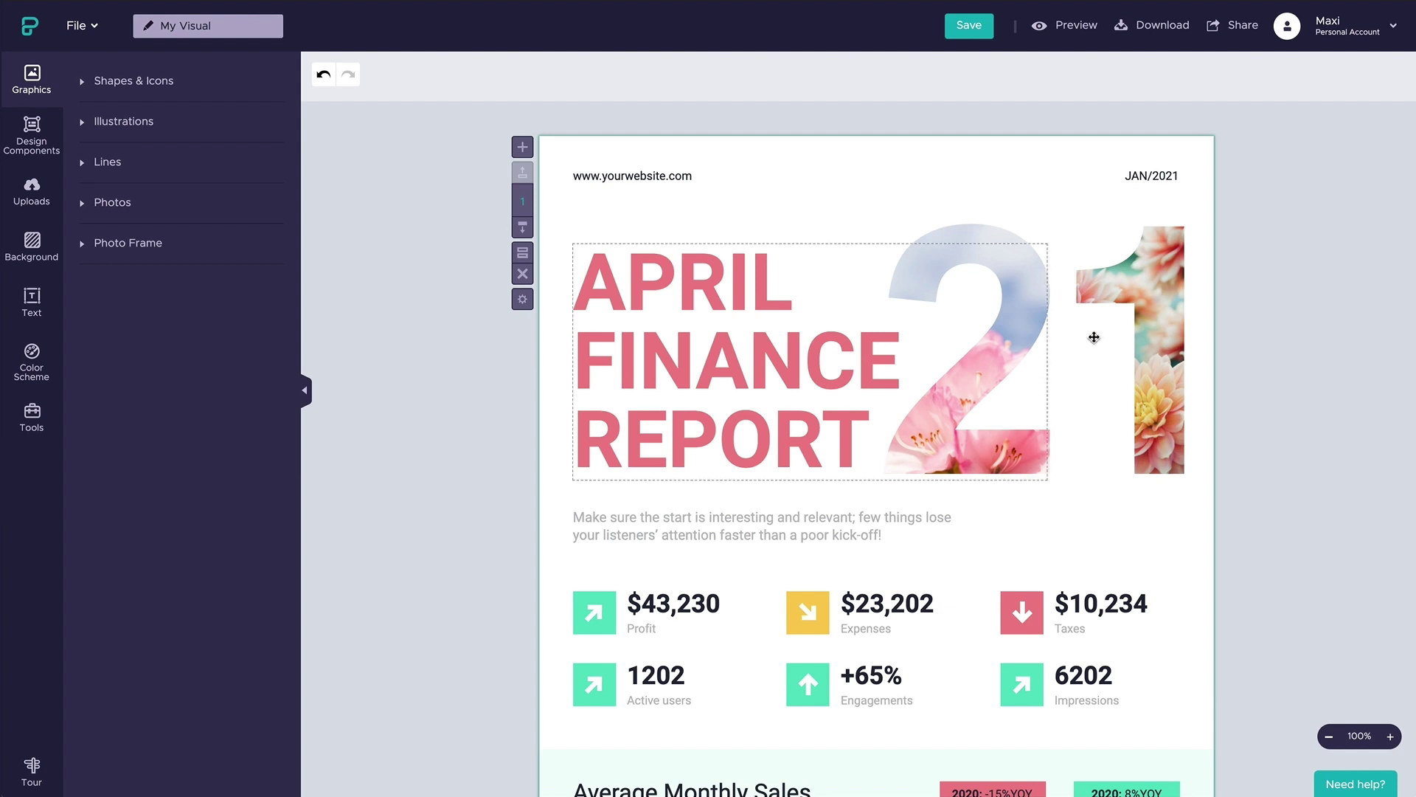
- On the Brand Assets page, change the first two brand swatches to blue and purple
click(1356, 33)
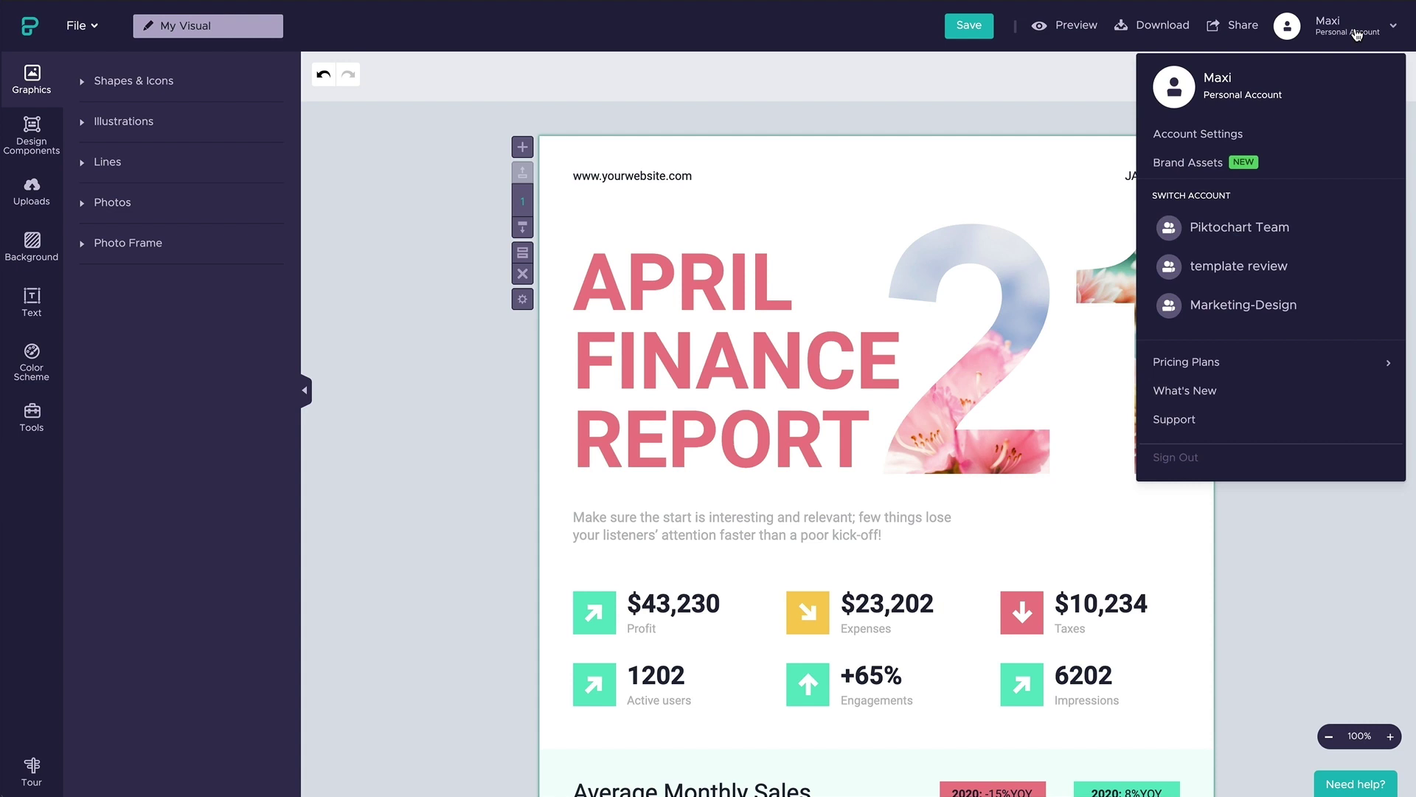
click(1313, 167)
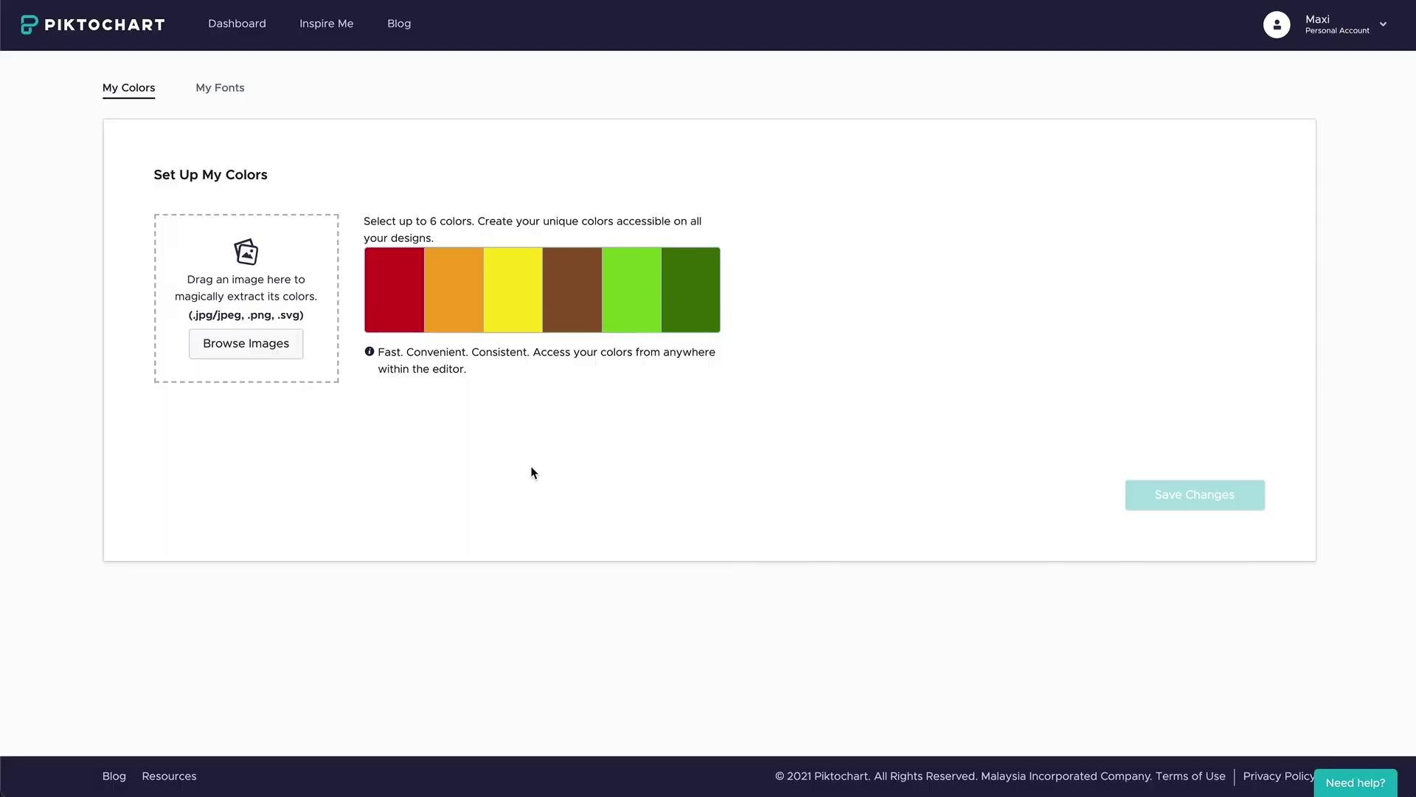
click(411, 332)
click(421, 448)
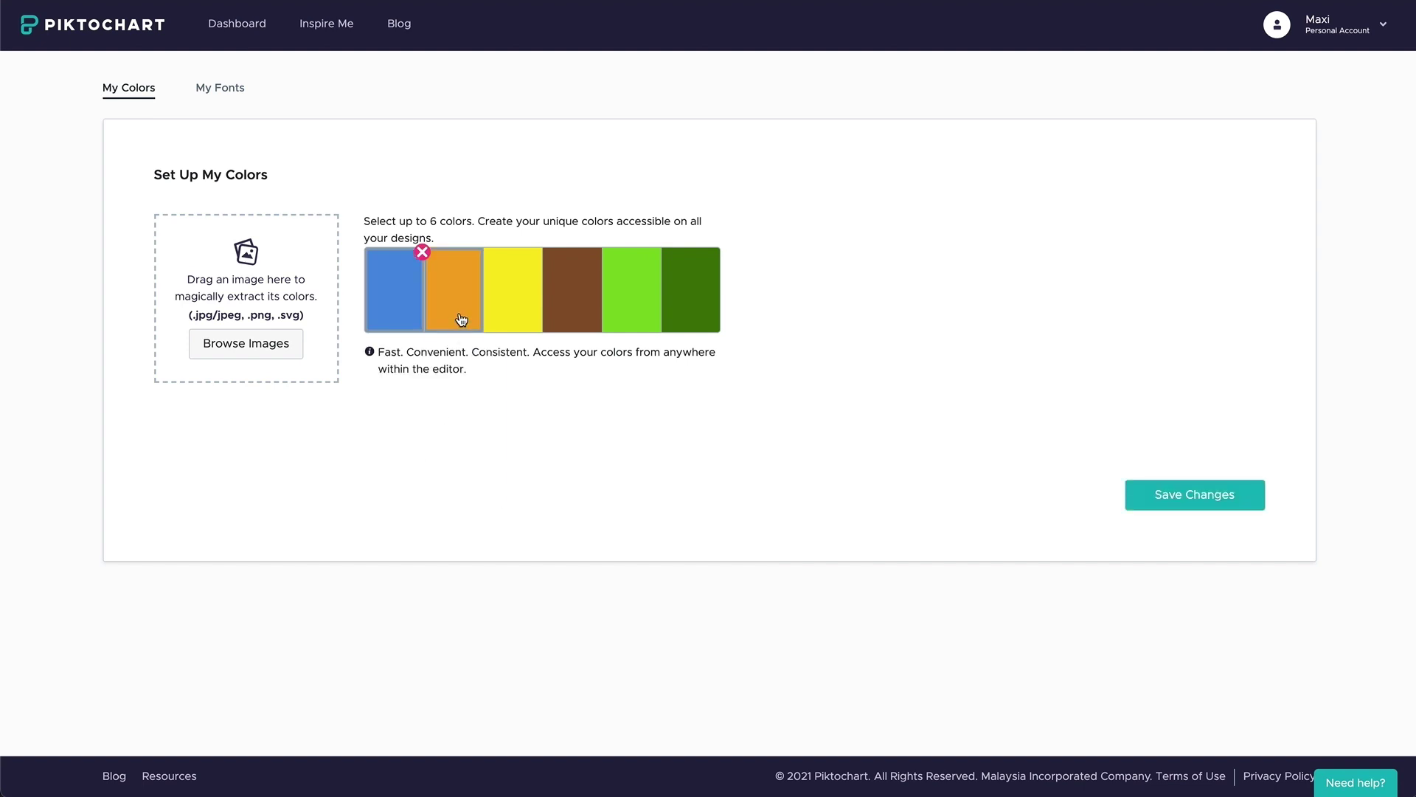
click(462, 320)
click(460, 448)
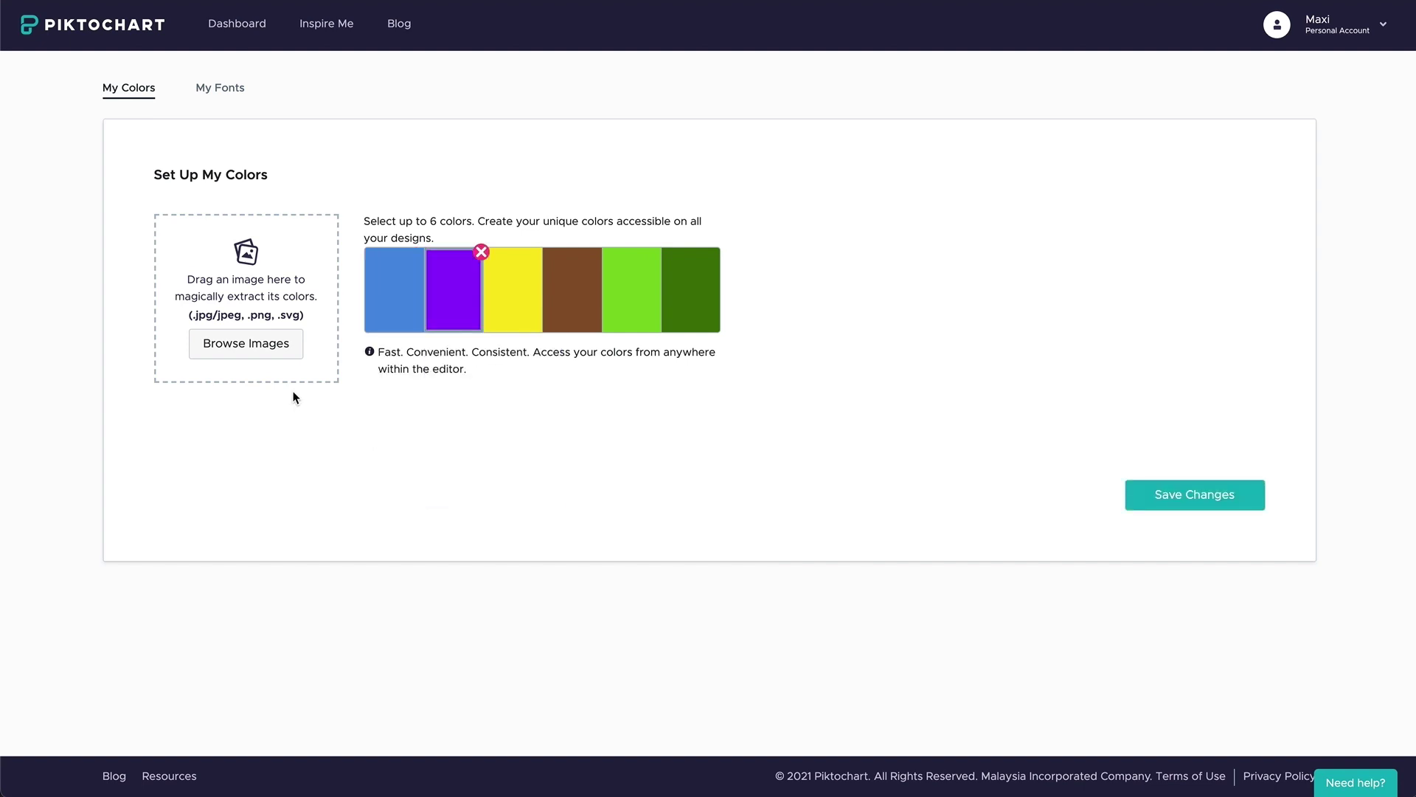
- Extract brand colours from Your-Logo.png, save them, and view the brand fonts
click(272, 348)
click(553, 290)
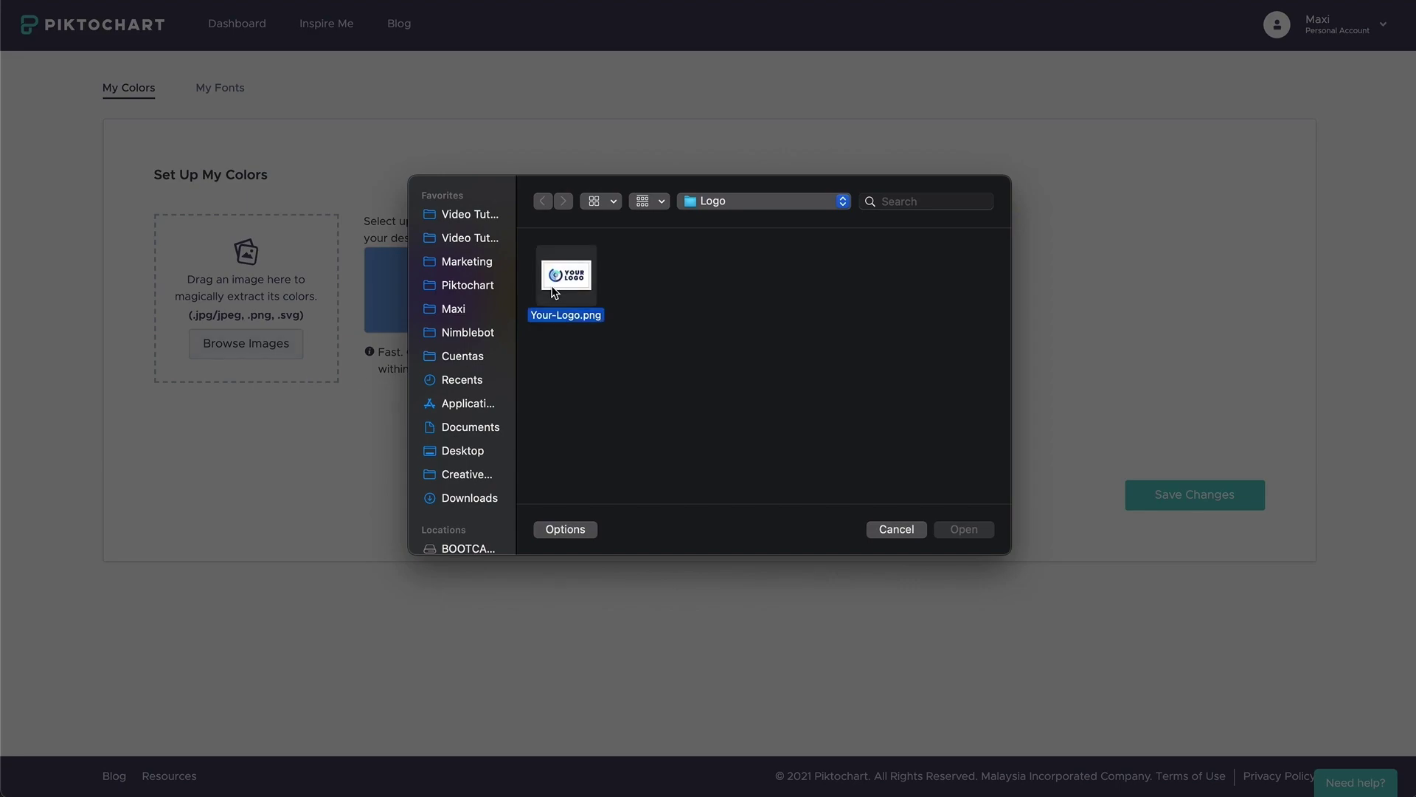
click(965, 531)
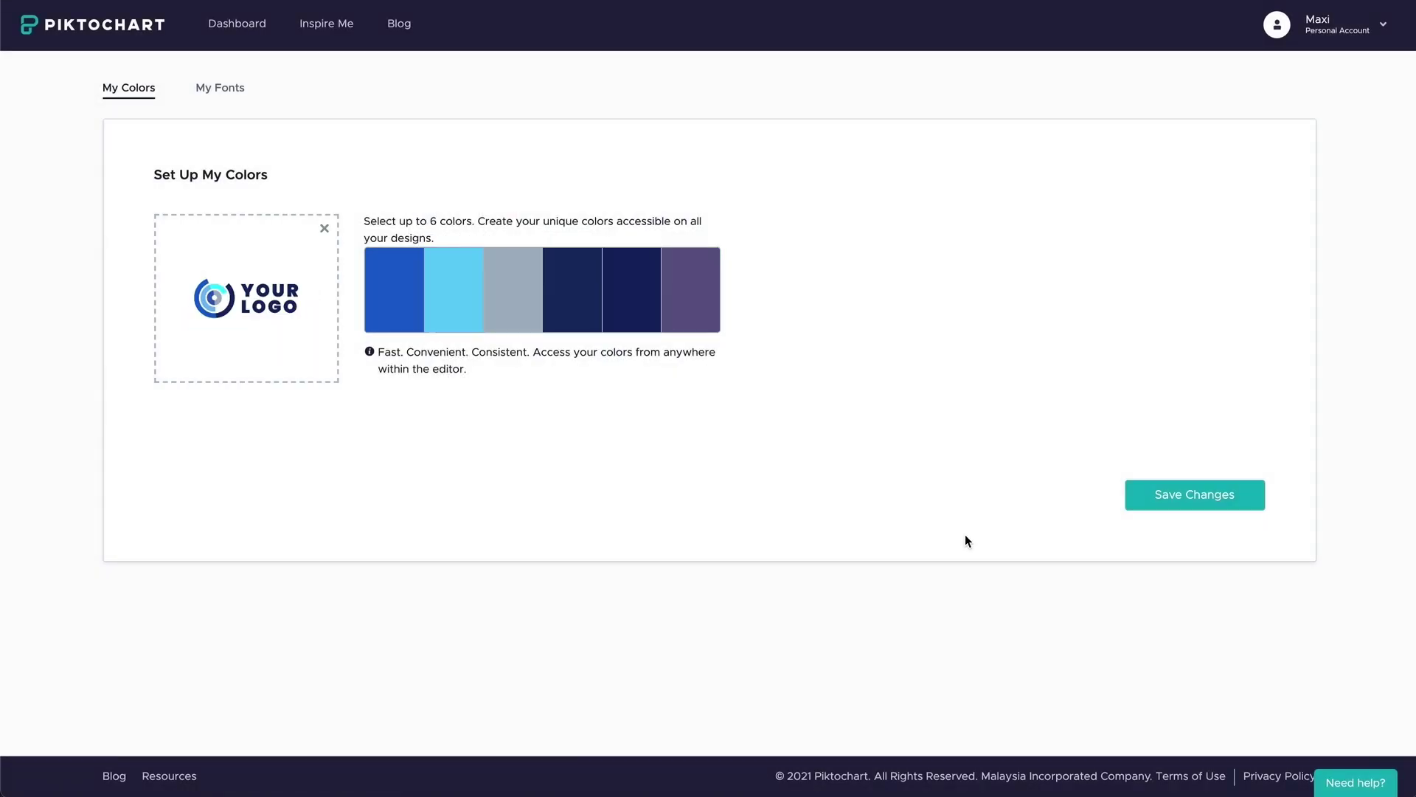
click(1179, 506)
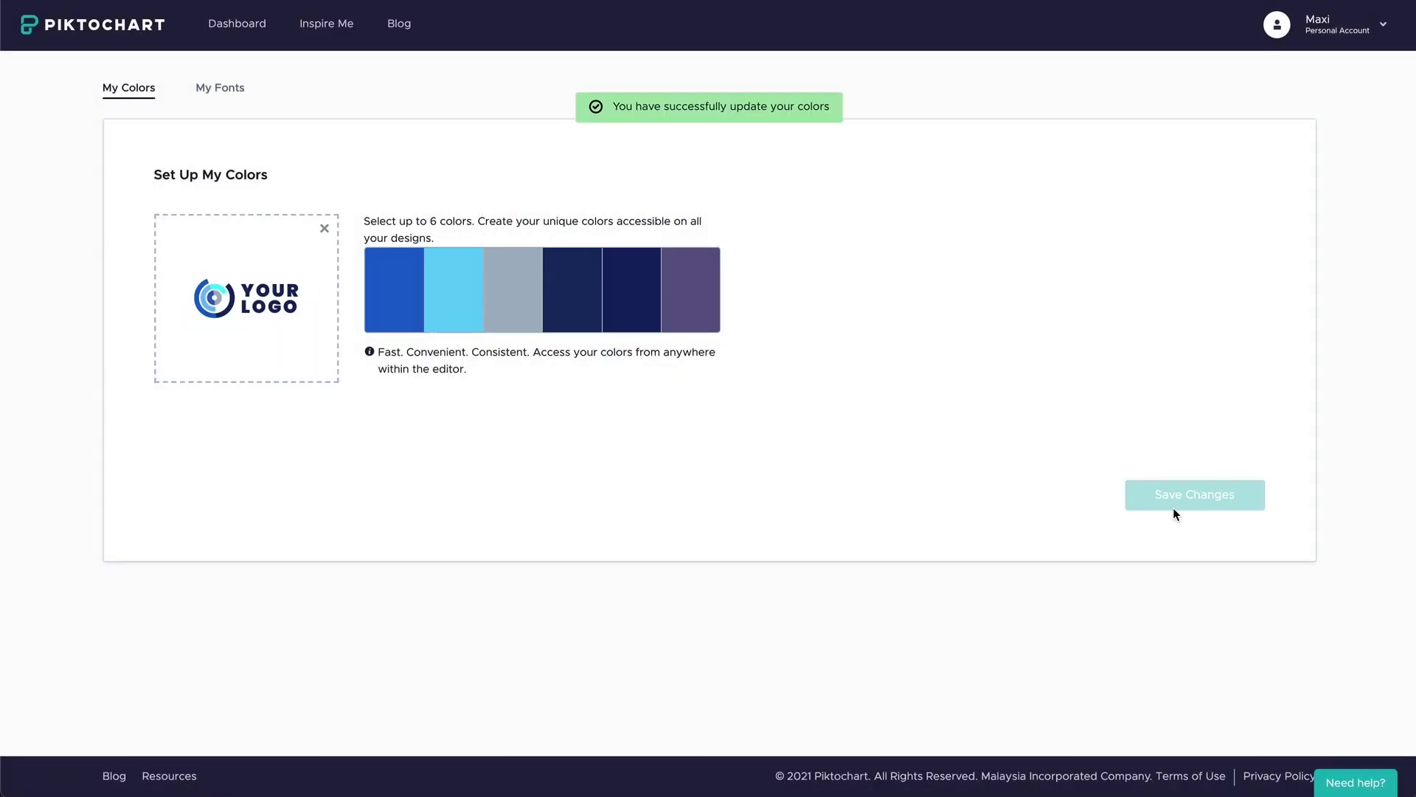
click(217, 103)
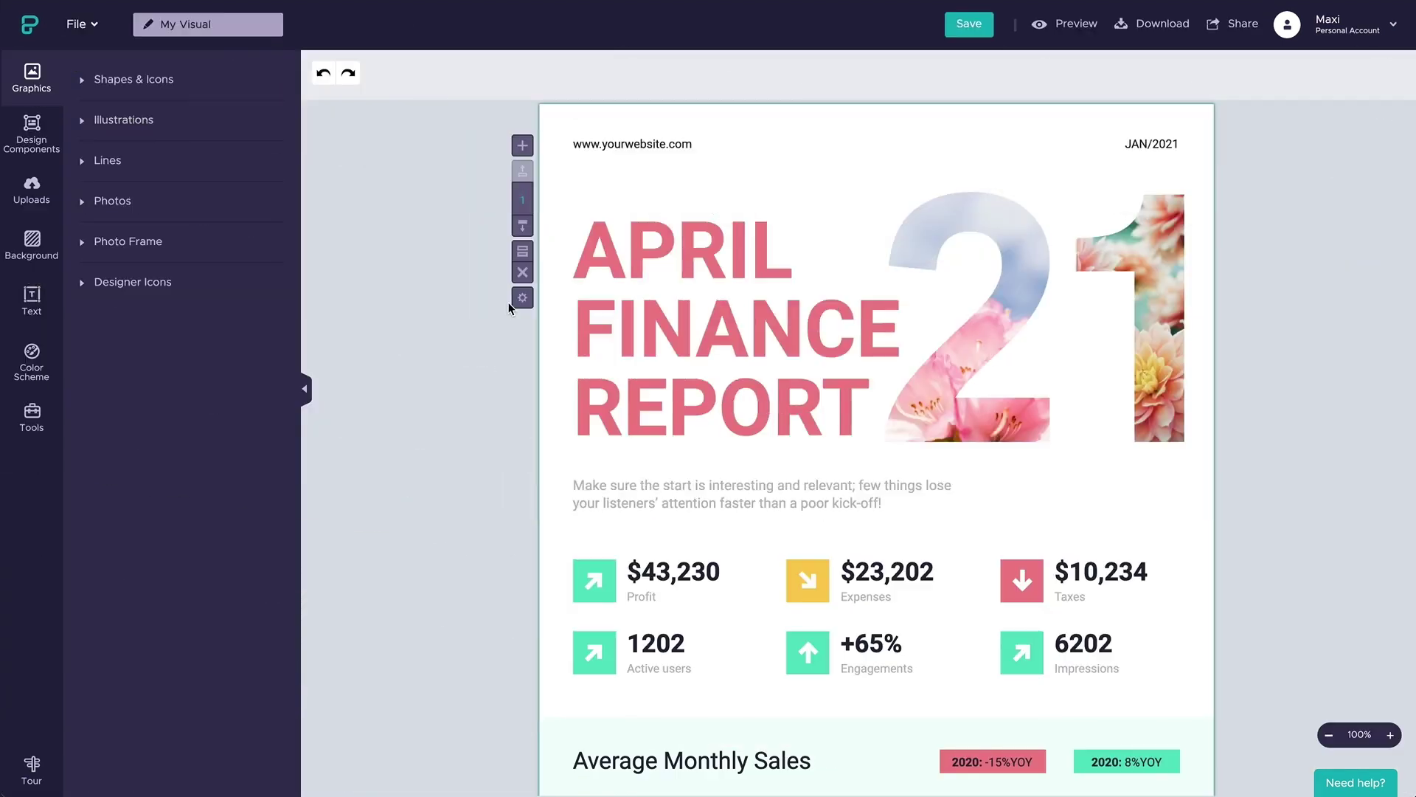
- Make the APRIL FINANCE REPORT headline navy from the brand colours
click(686, 384)
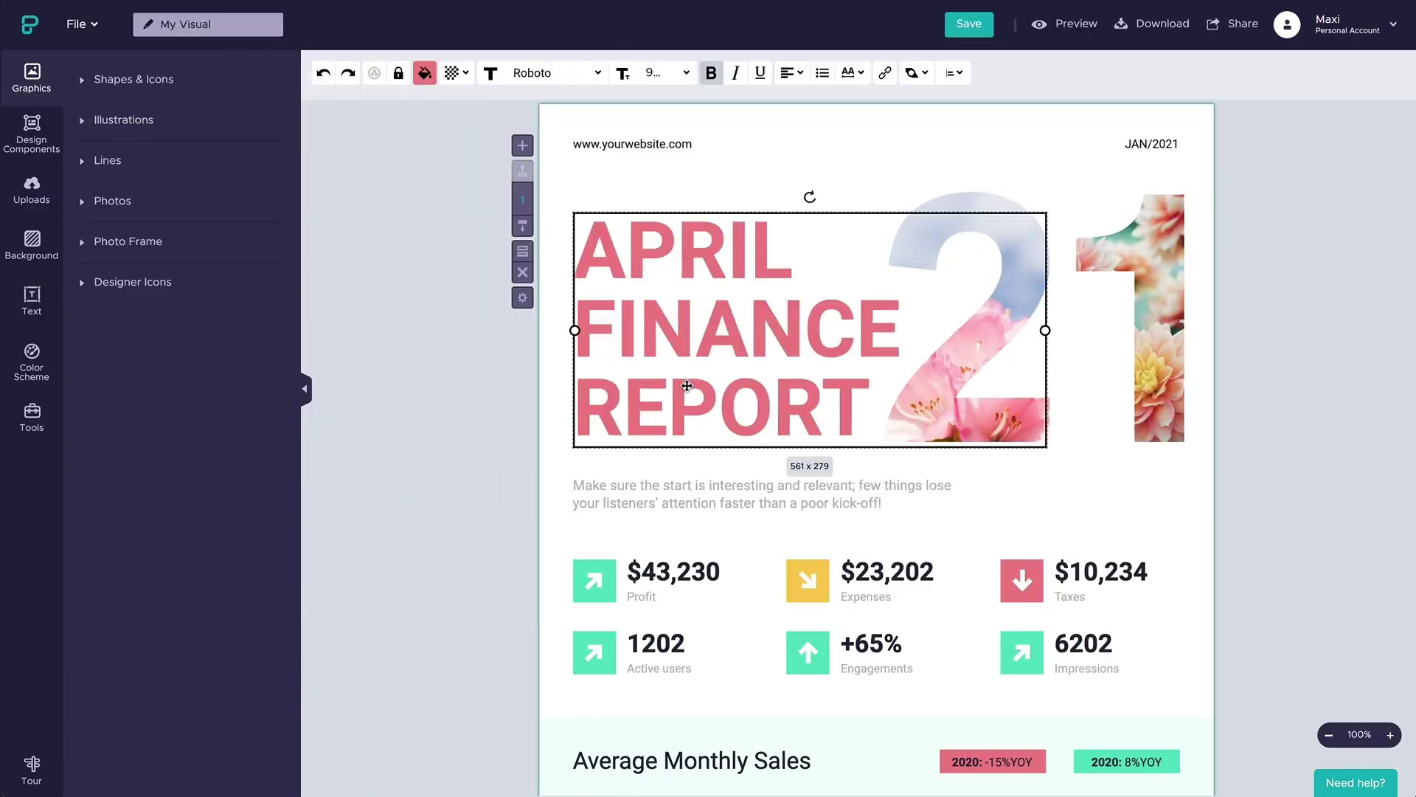
click(425, 72)
click(507, 208)
click(479, 426)
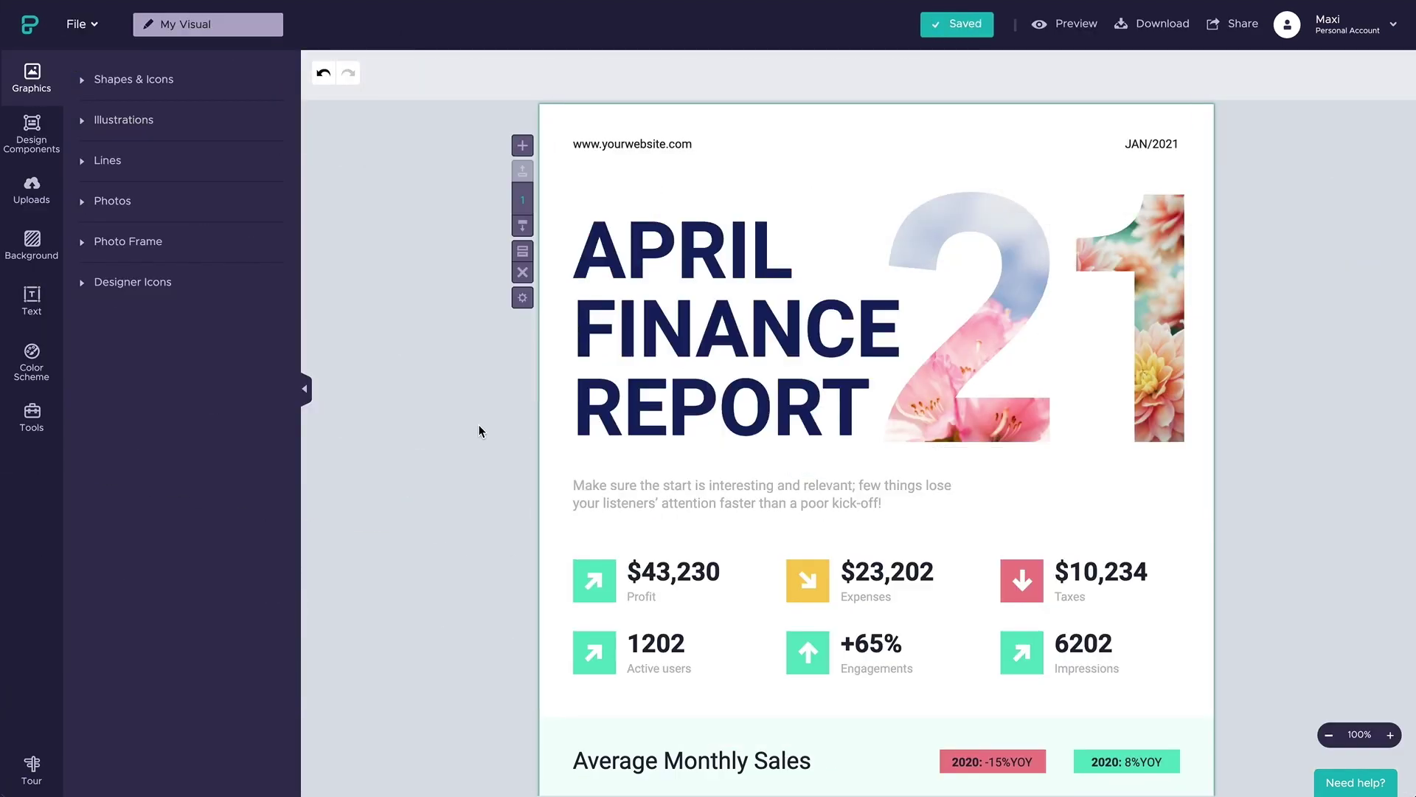
- Replace the Profit arrow with a dollar-coin icon from a 'money' search, sized to the square
click(588, 582)
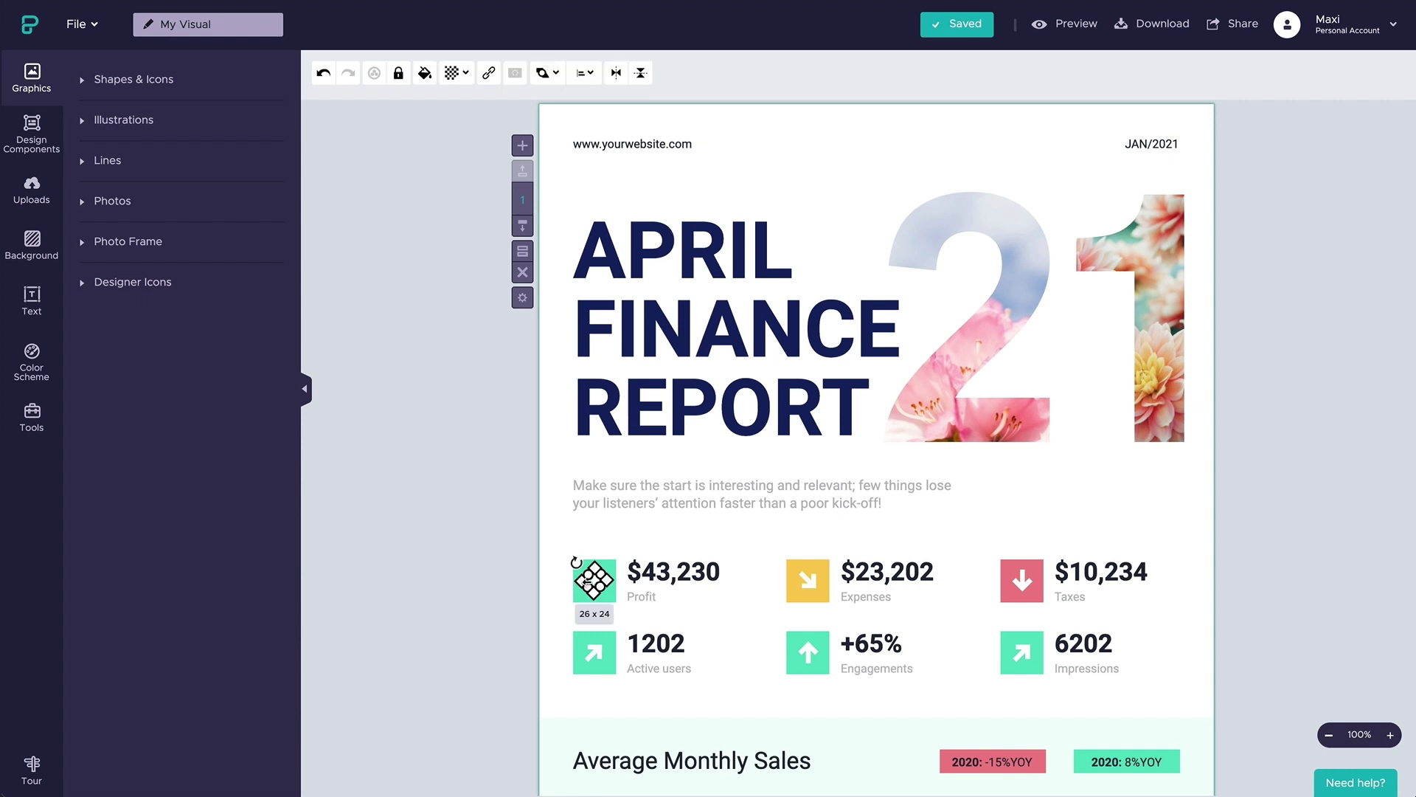
key(Delete)
click(161, 81)
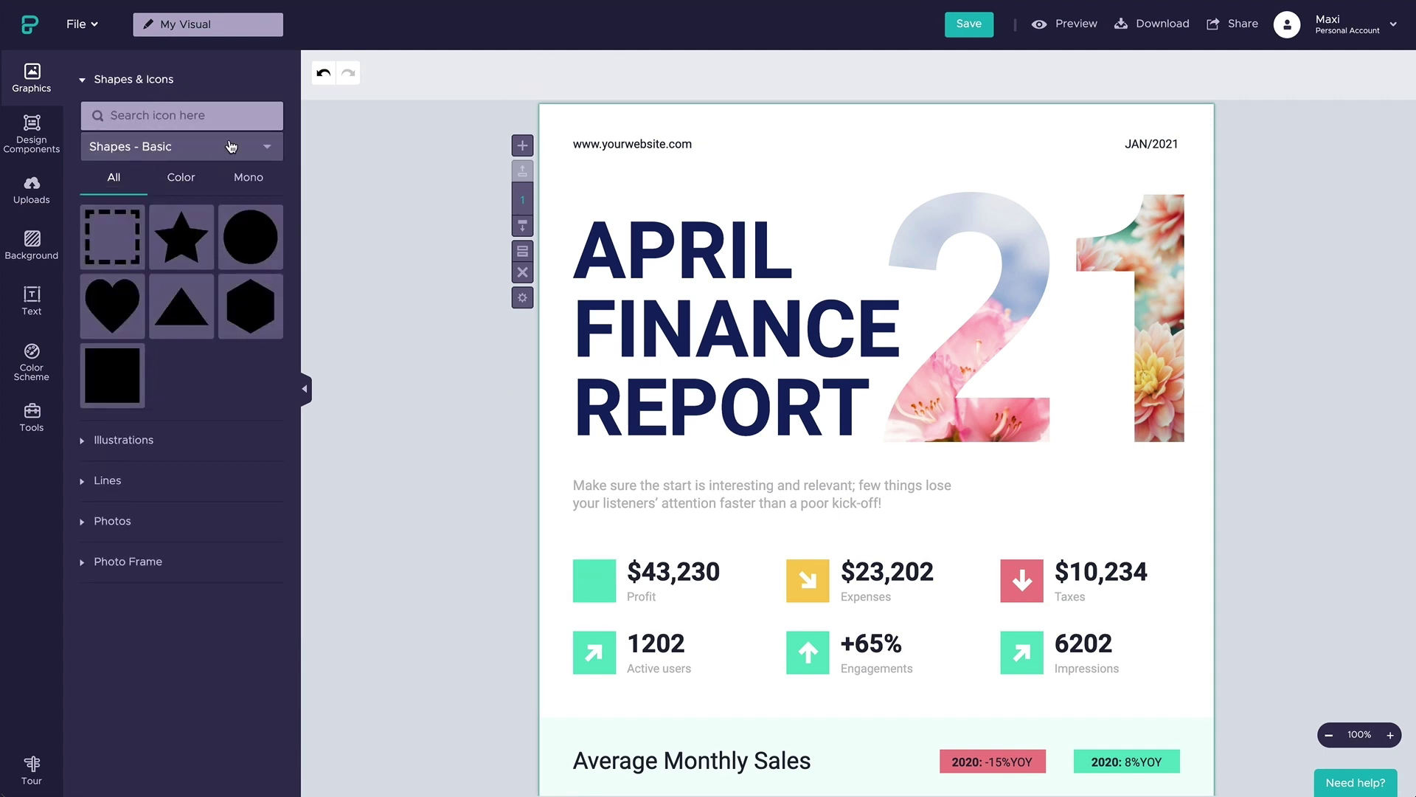
click(233, 115)
text(money)
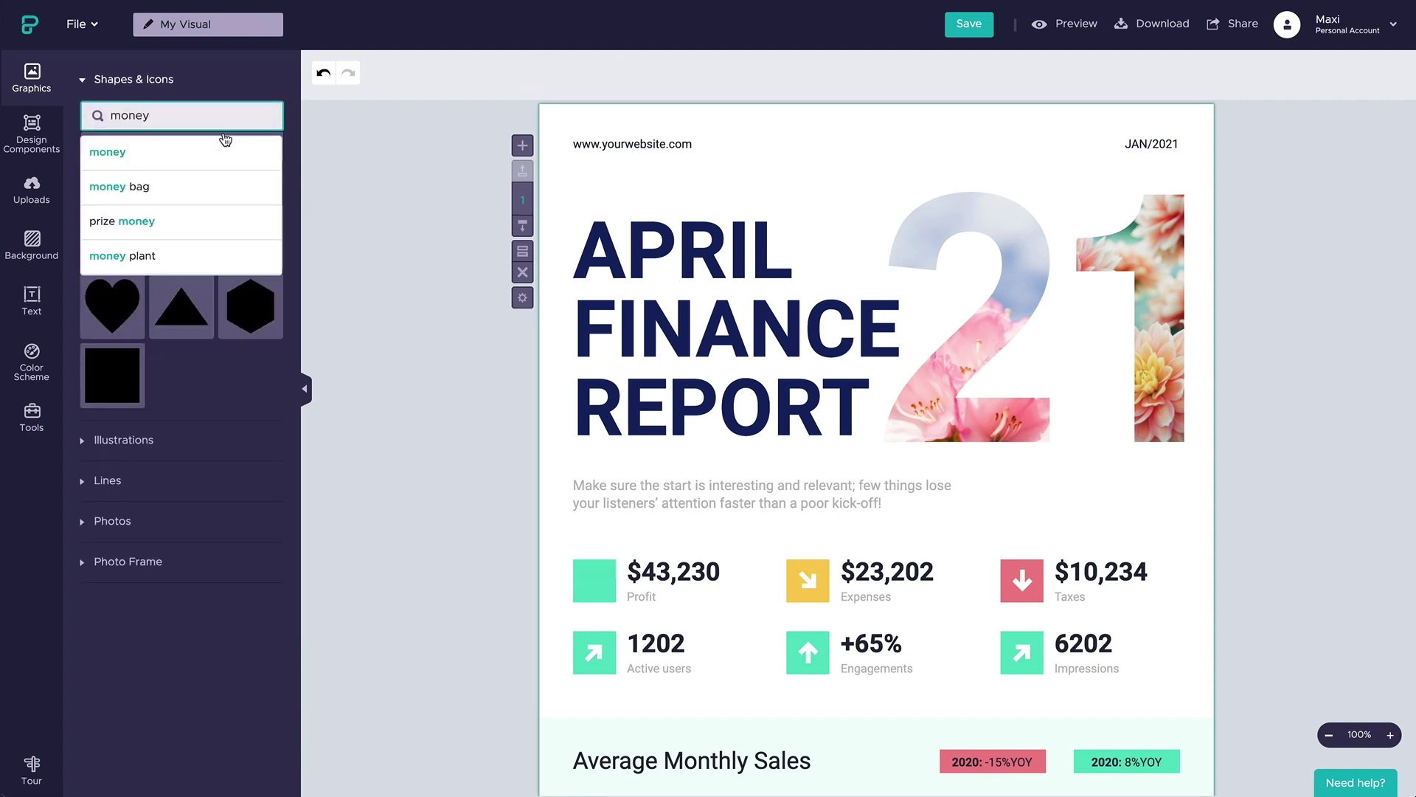
click(222, 147)
click(251, 582)
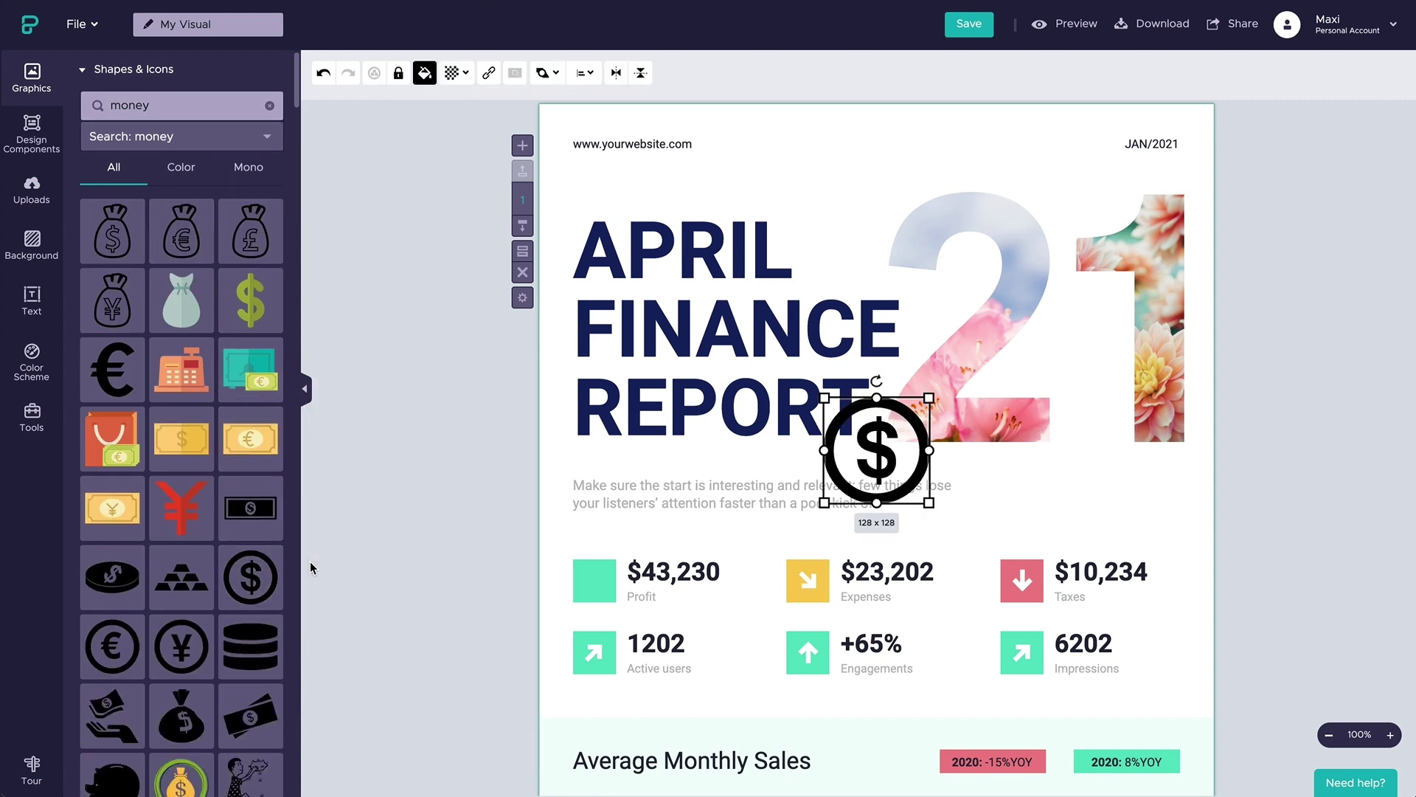
drag(881, 445, 599, 581)
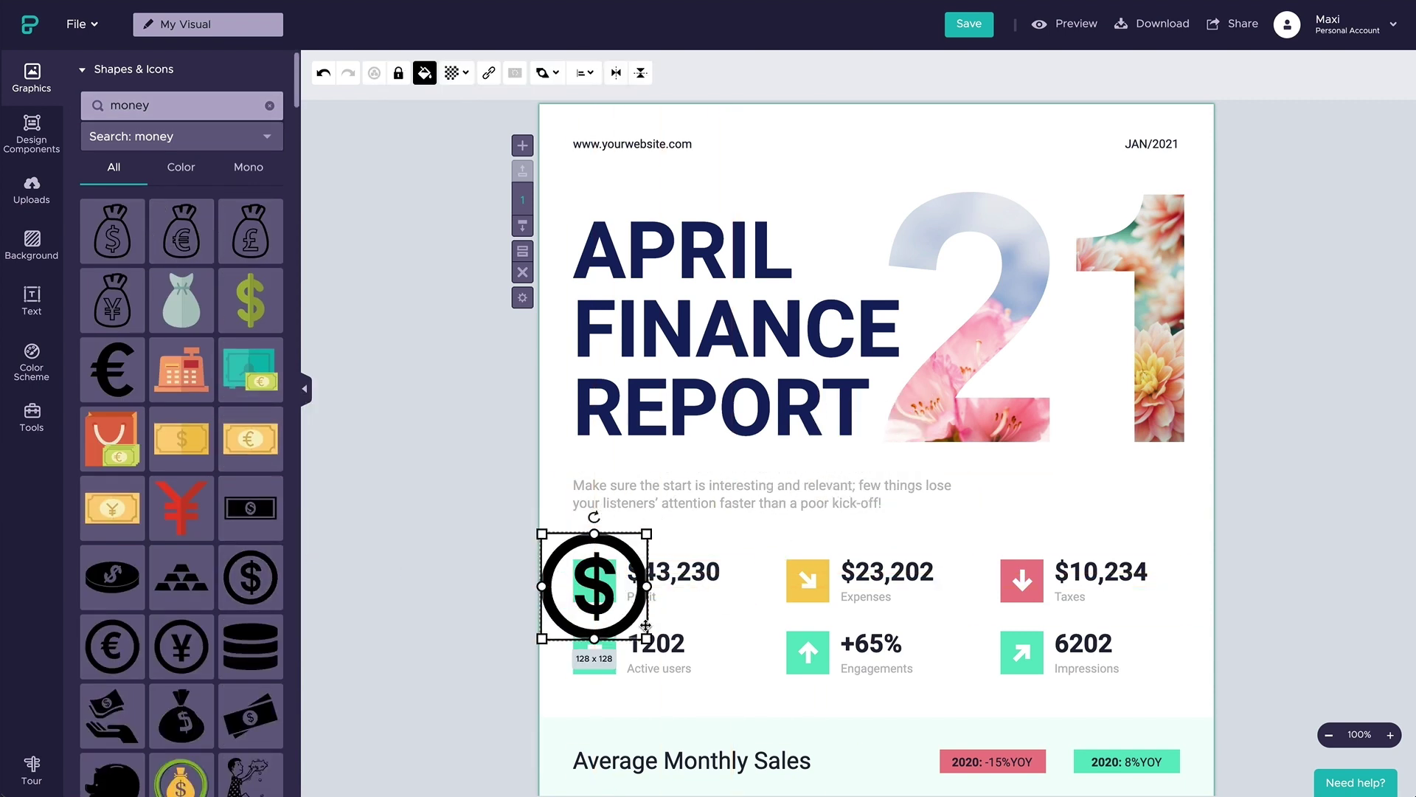
drag(645, 636, 610, 607)
click(573, 598)
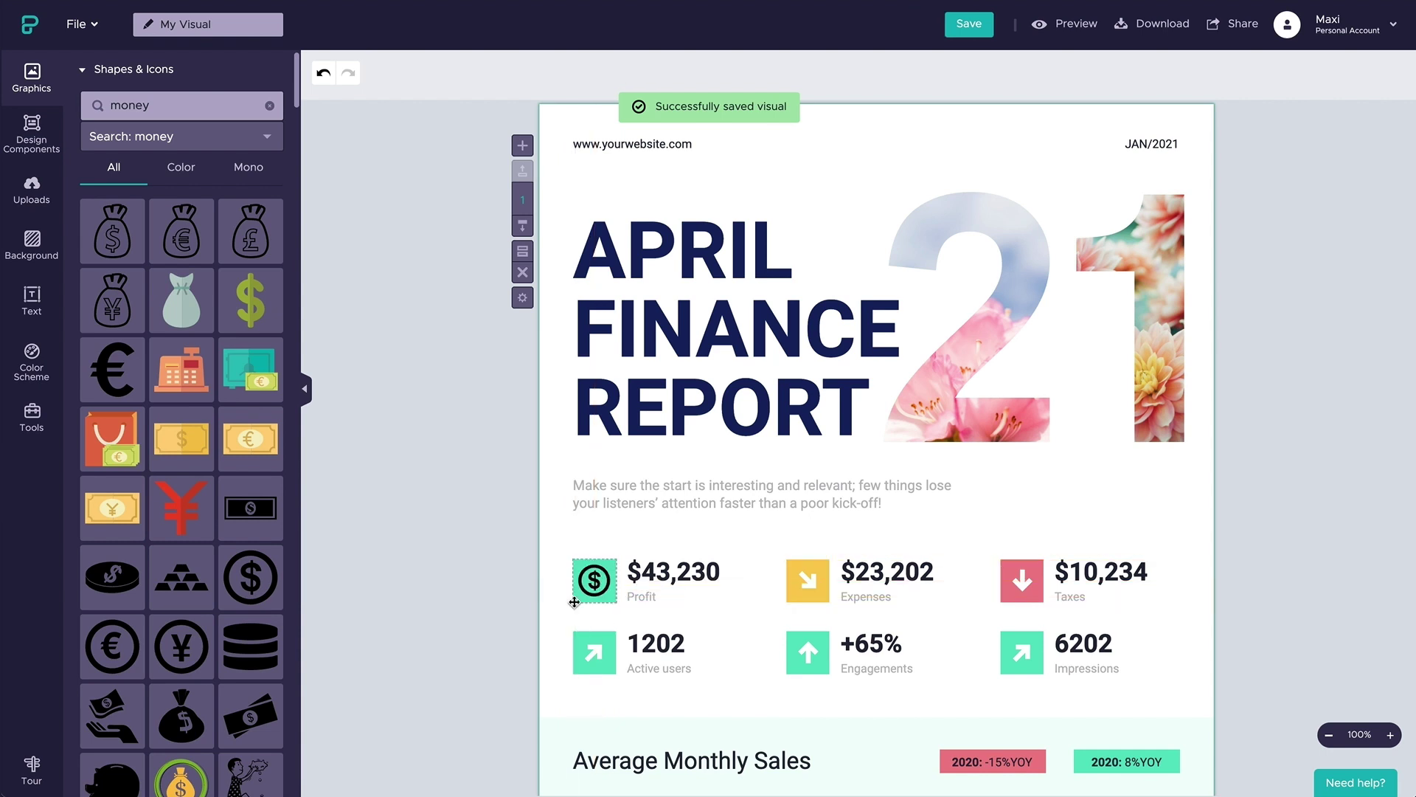
click(587, 587)
- Colour the dollar icon white, undoing a blue attempt, and clear the icon search
click(425, 72)
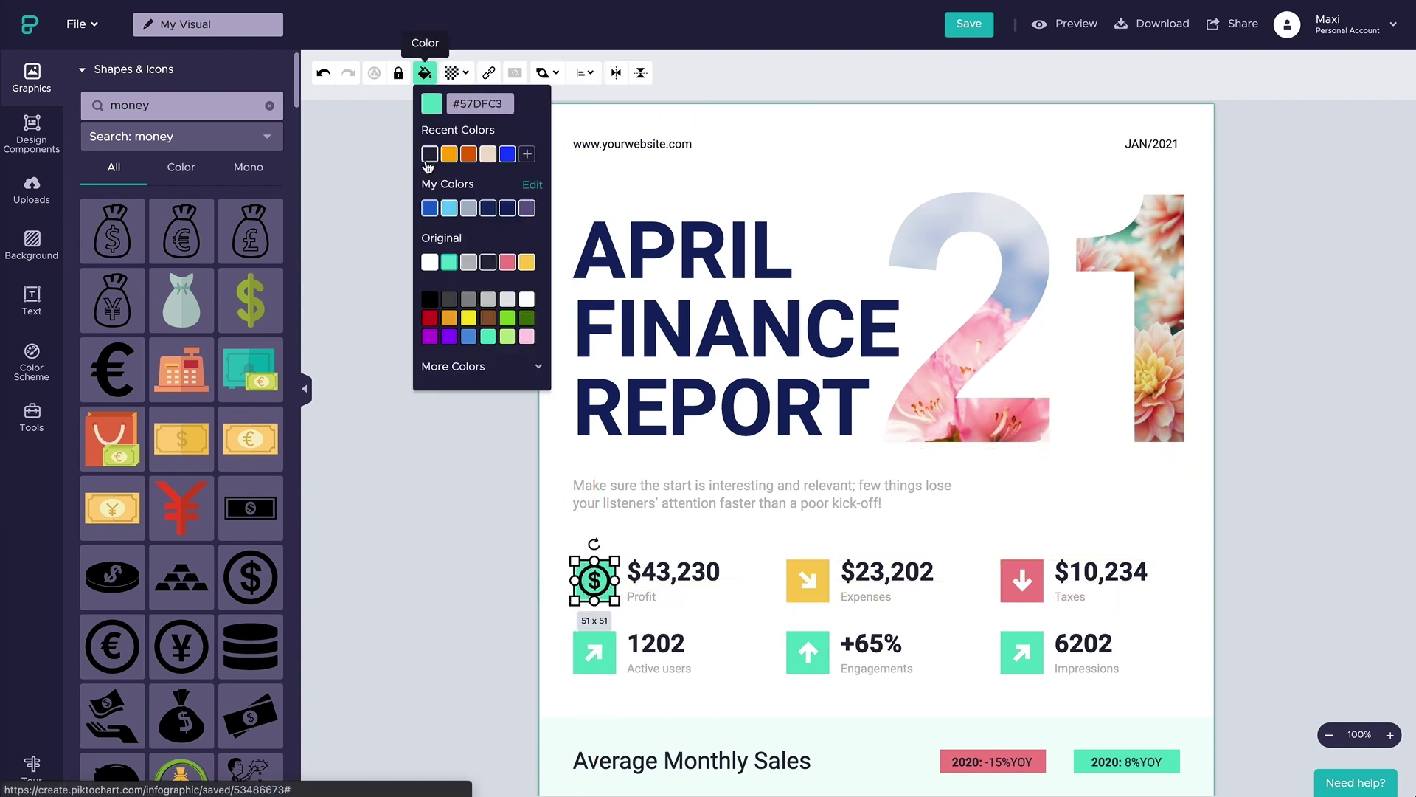
click(429, 208)
key(ctrl+z)
key(ctrl+z)
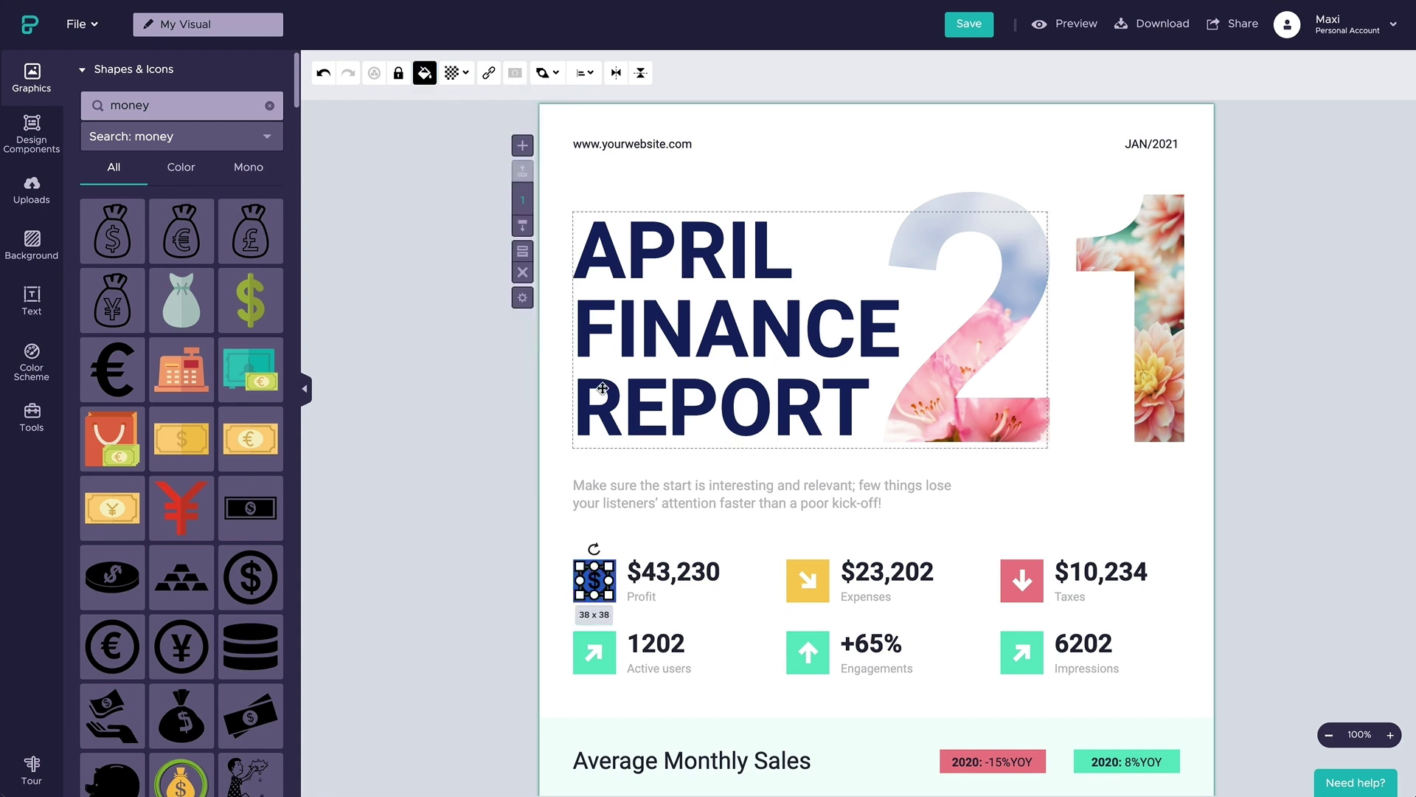
click(425, 72)
click(526, 299)
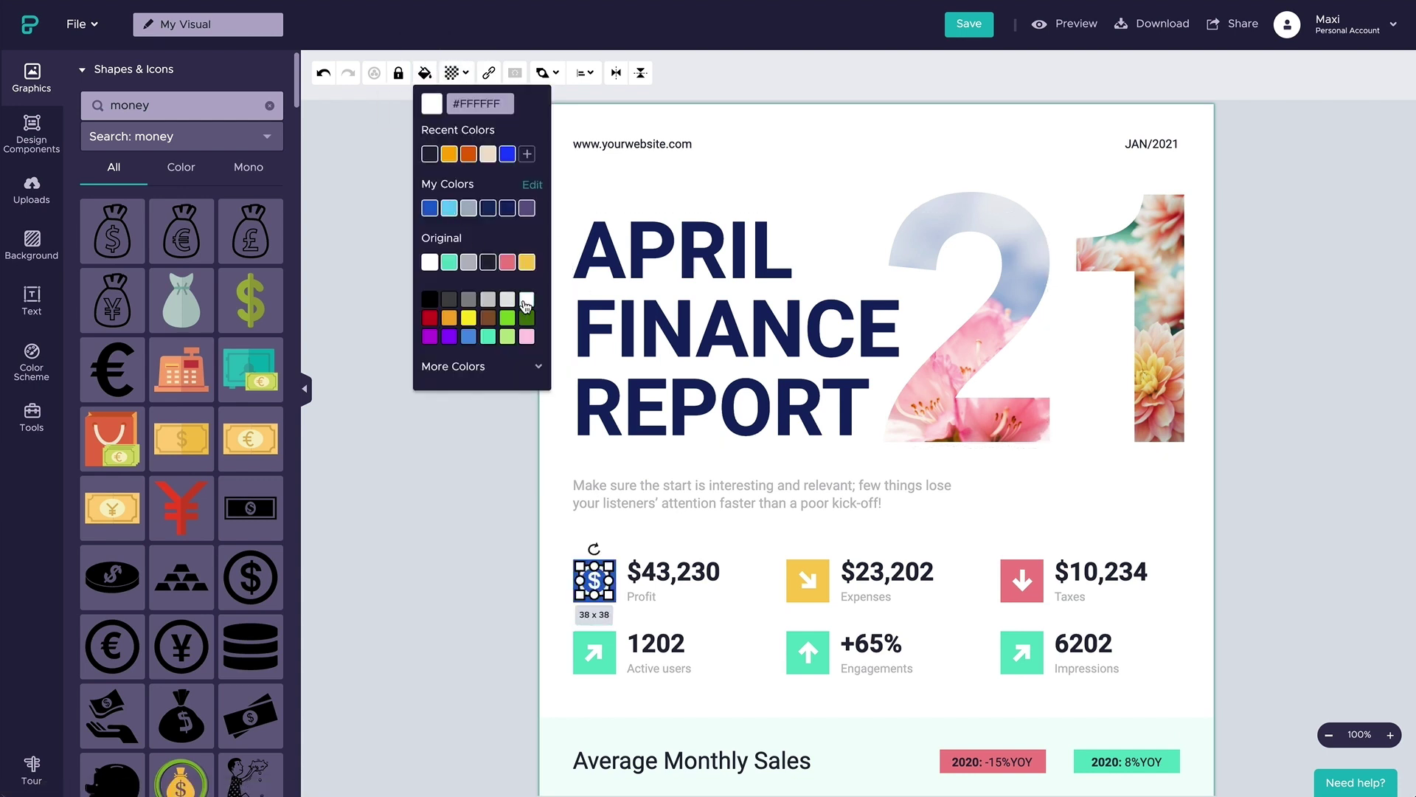
click(400, 235)
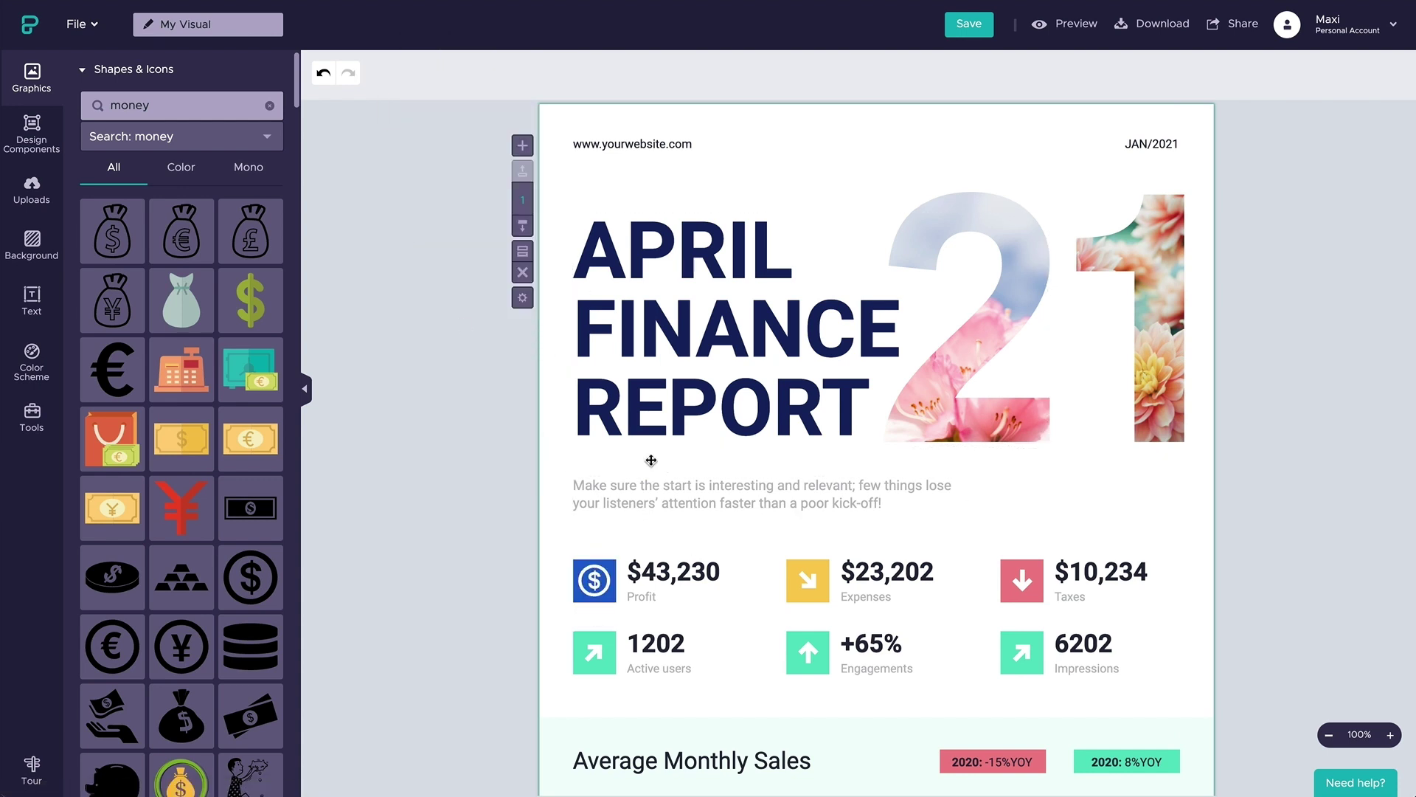
click(269, 105)
- Search photos for 'ocean' and mask a calm-sea photo into the 2 and a sunset-sea photo into the 1
click(162, 77)
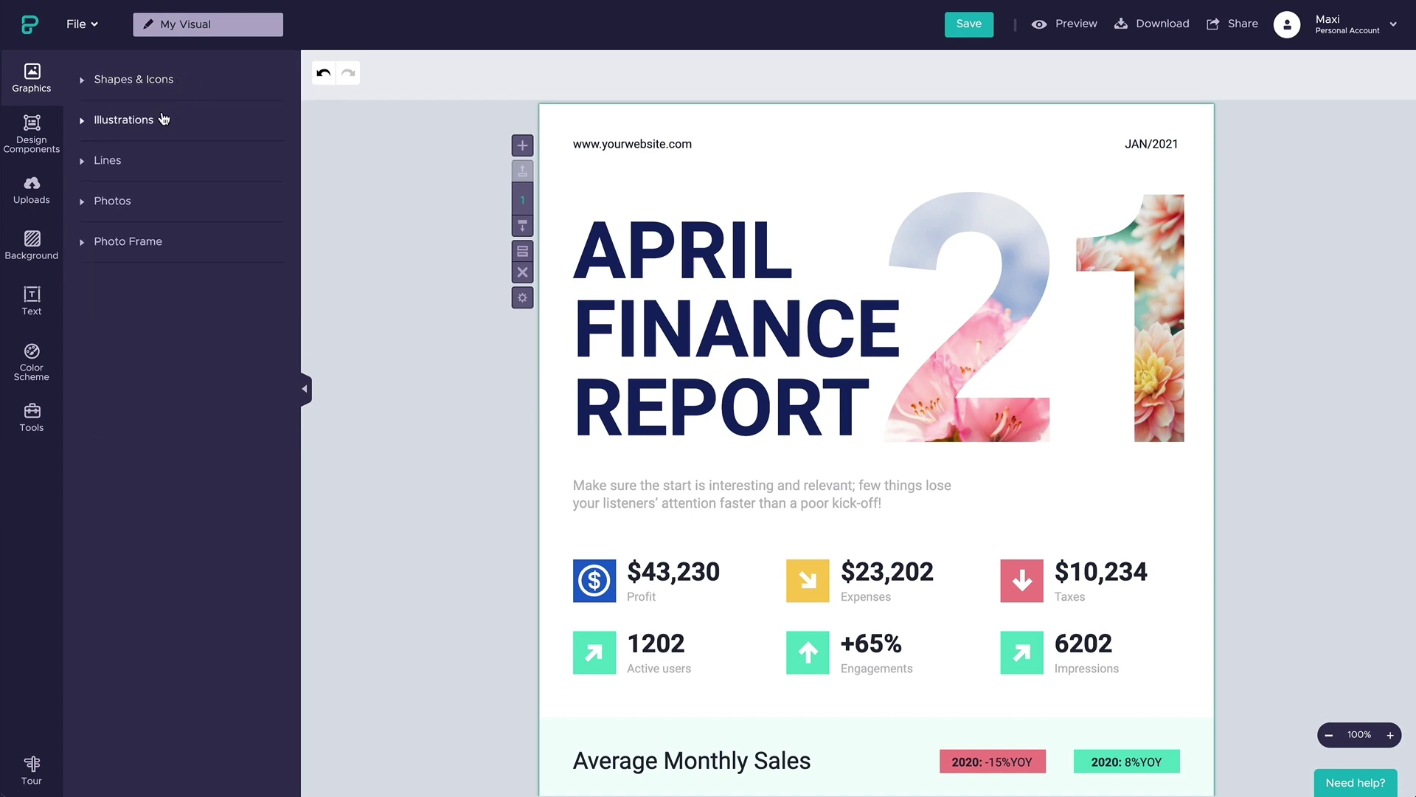
click(155, 202)
click(147, 106)
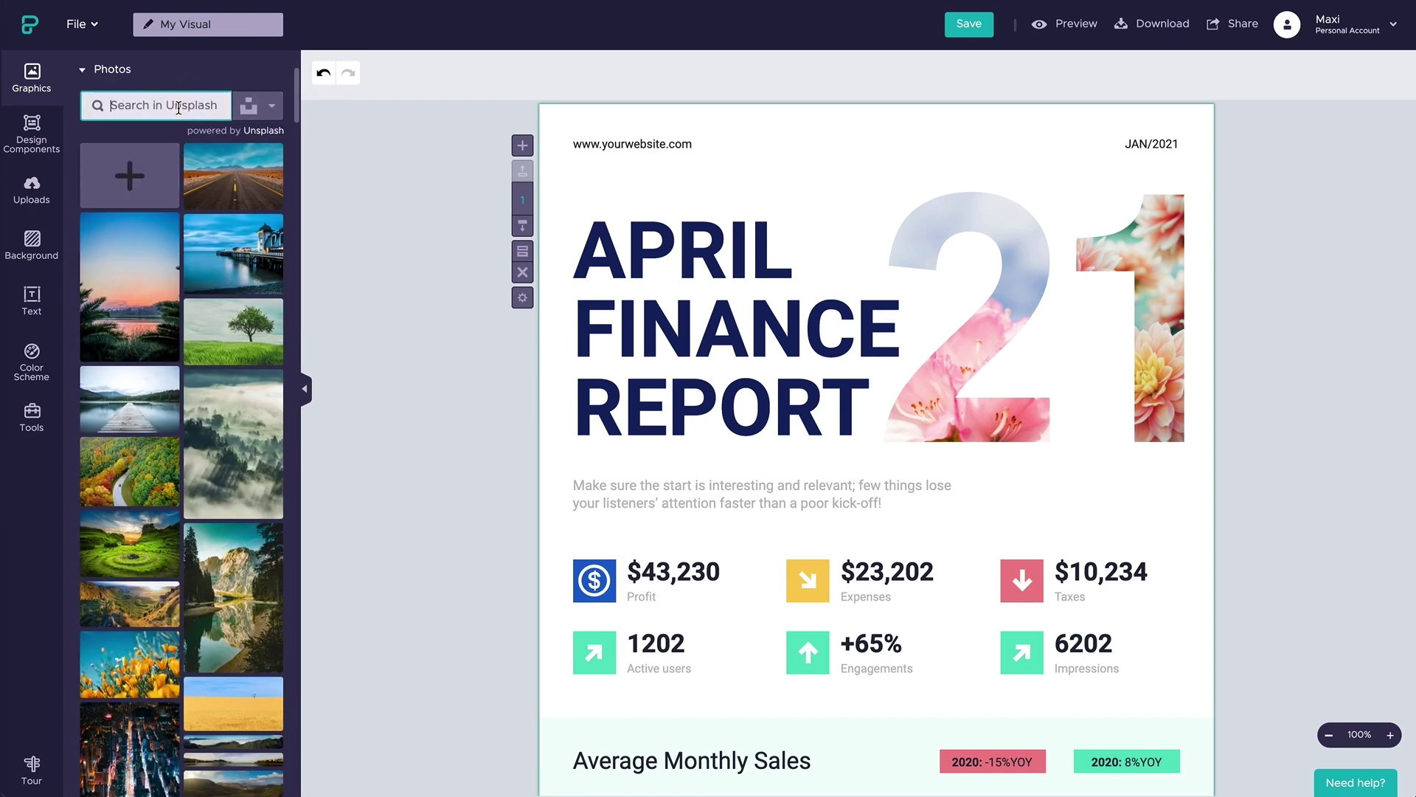
text(ocean)
key(Return)
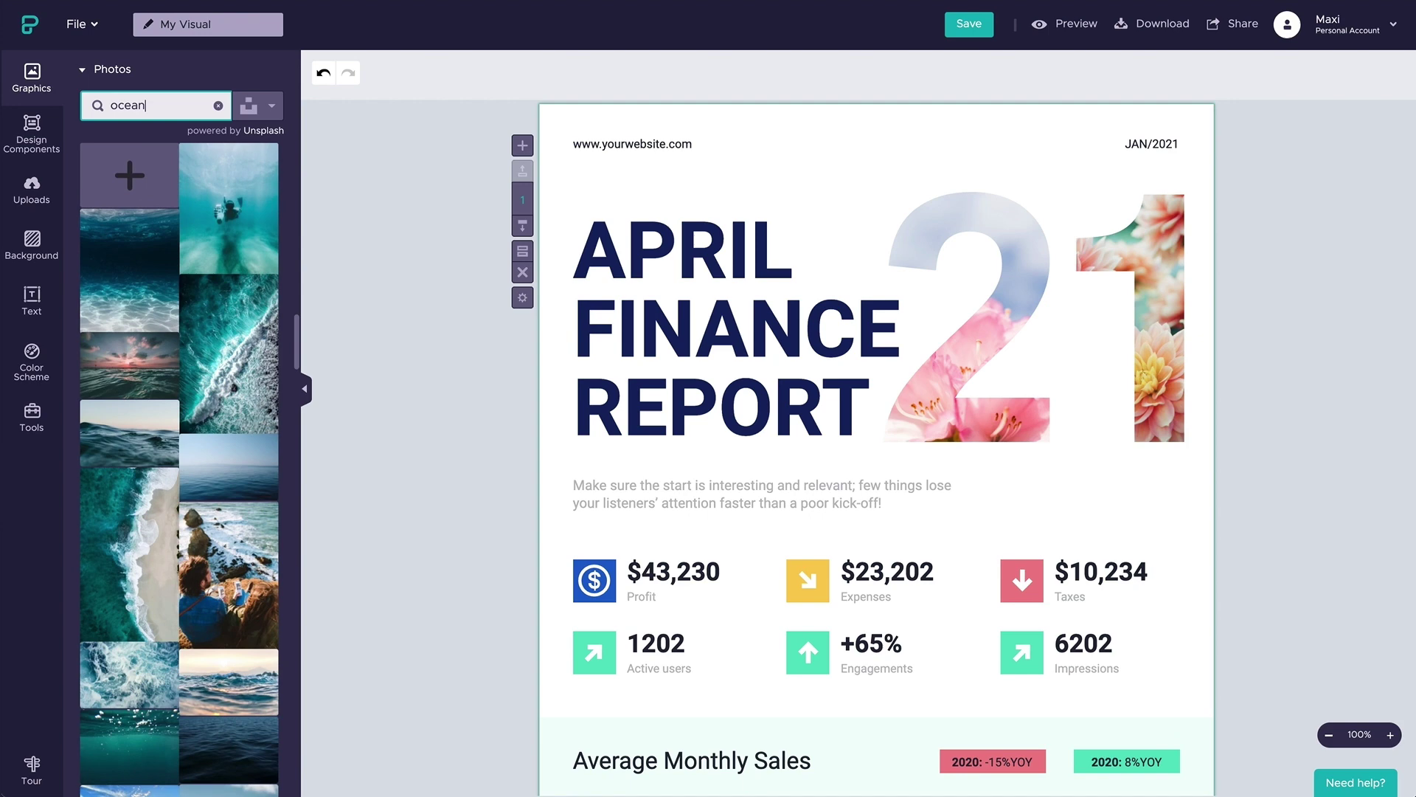
drag(233, 481, 1014, 291)
click(829, 177)
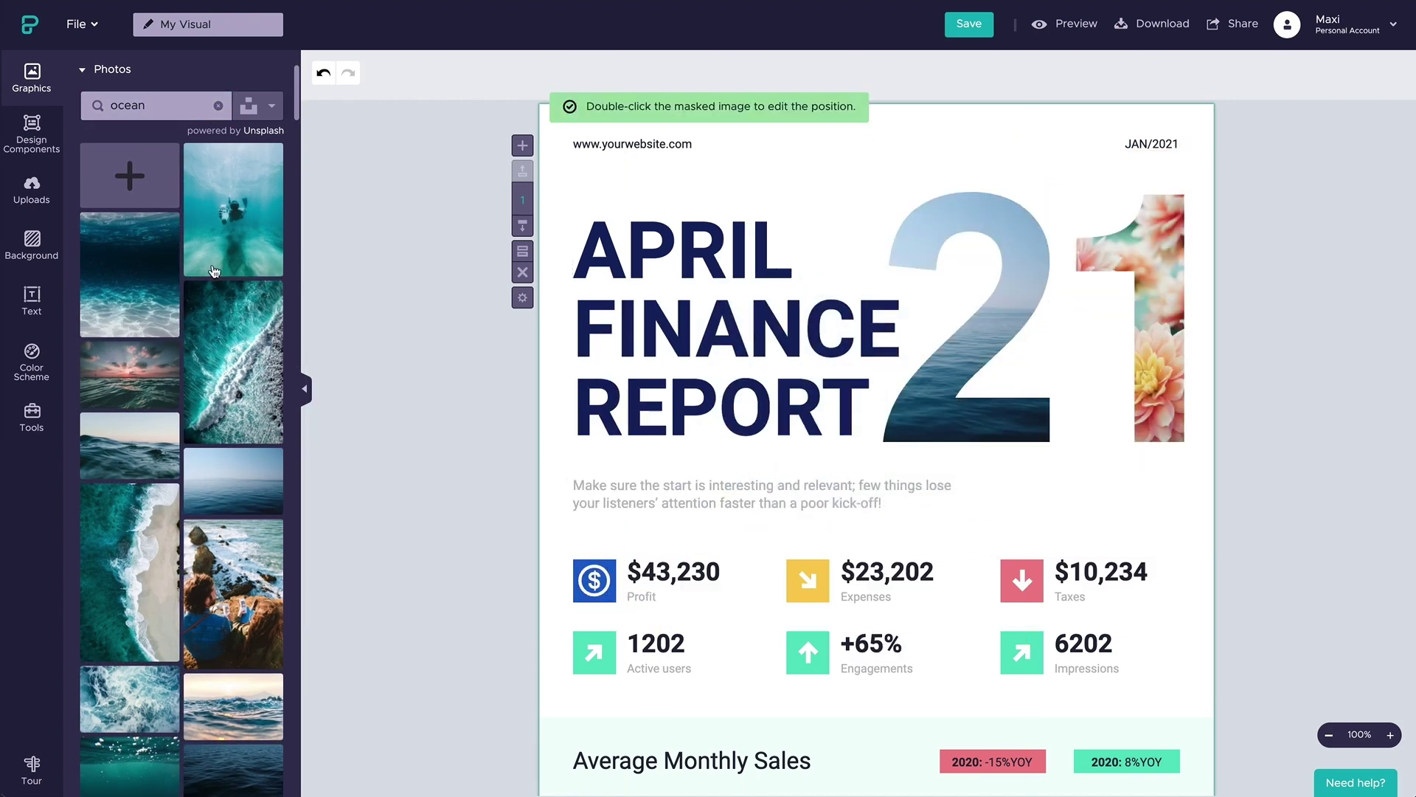
drag(142, 364, 1131, 270)
click(838, 202)
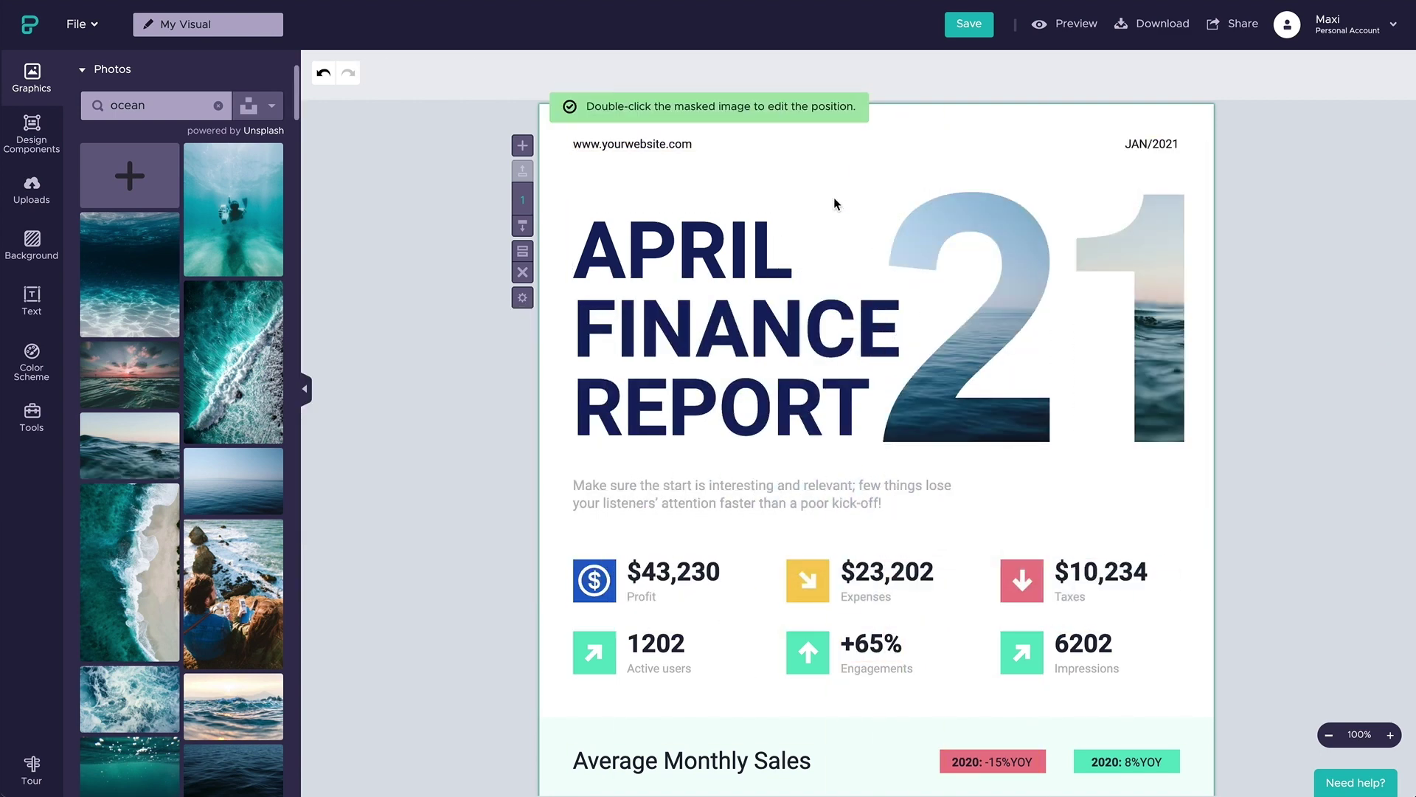
- Upload user.svg and place the silhouette on the Engagements square in place of its arrow
click(14, 193)
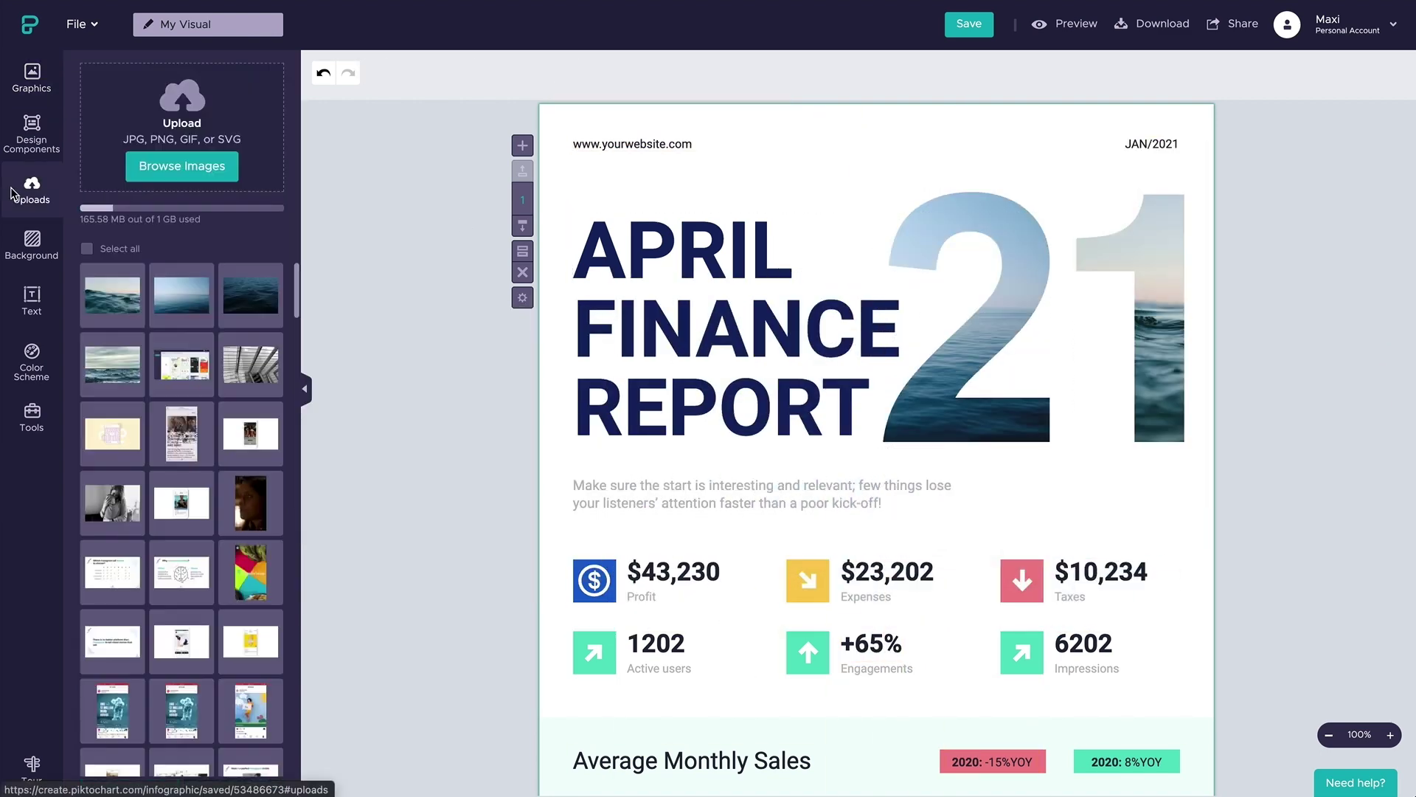
click(181, 166)
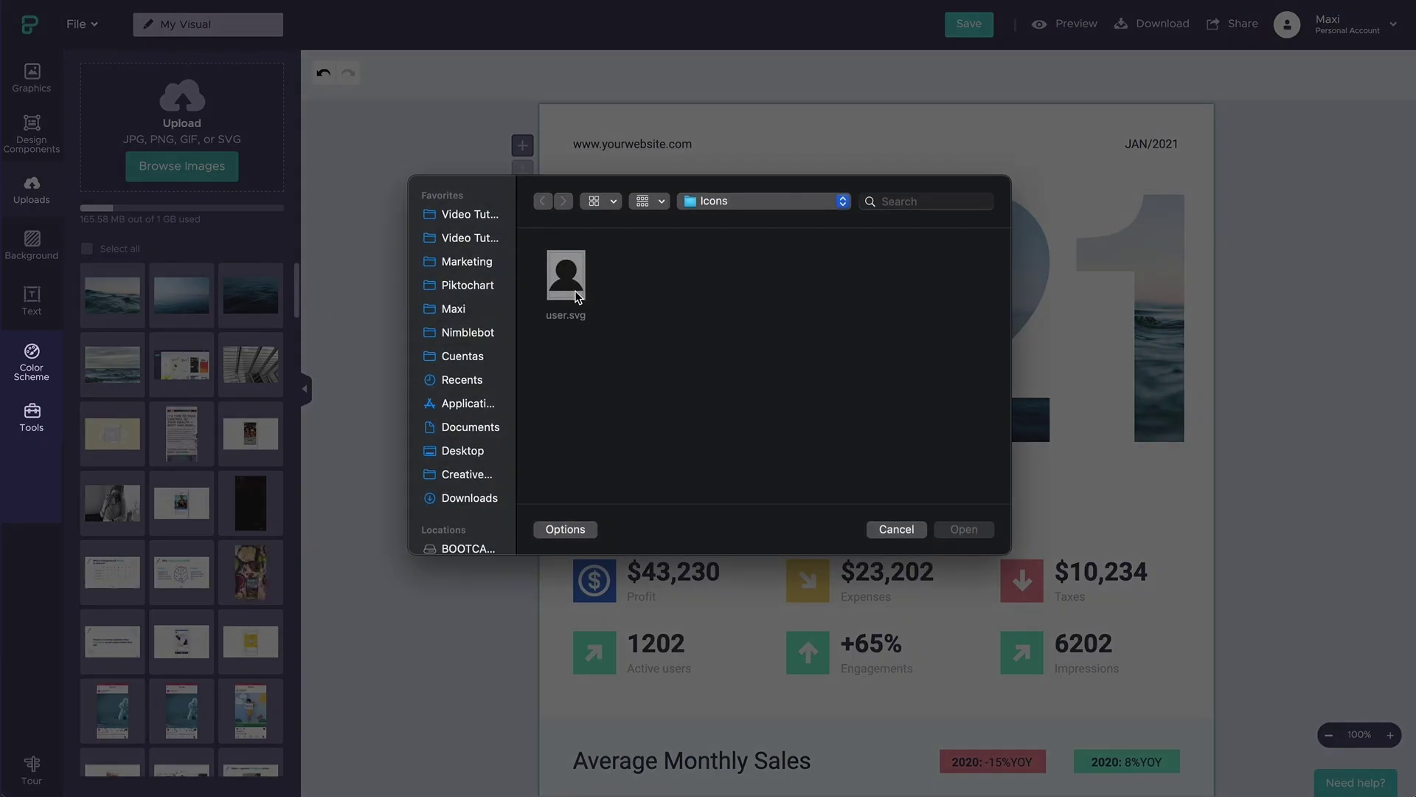
click(579, 293)
click(958, 528)
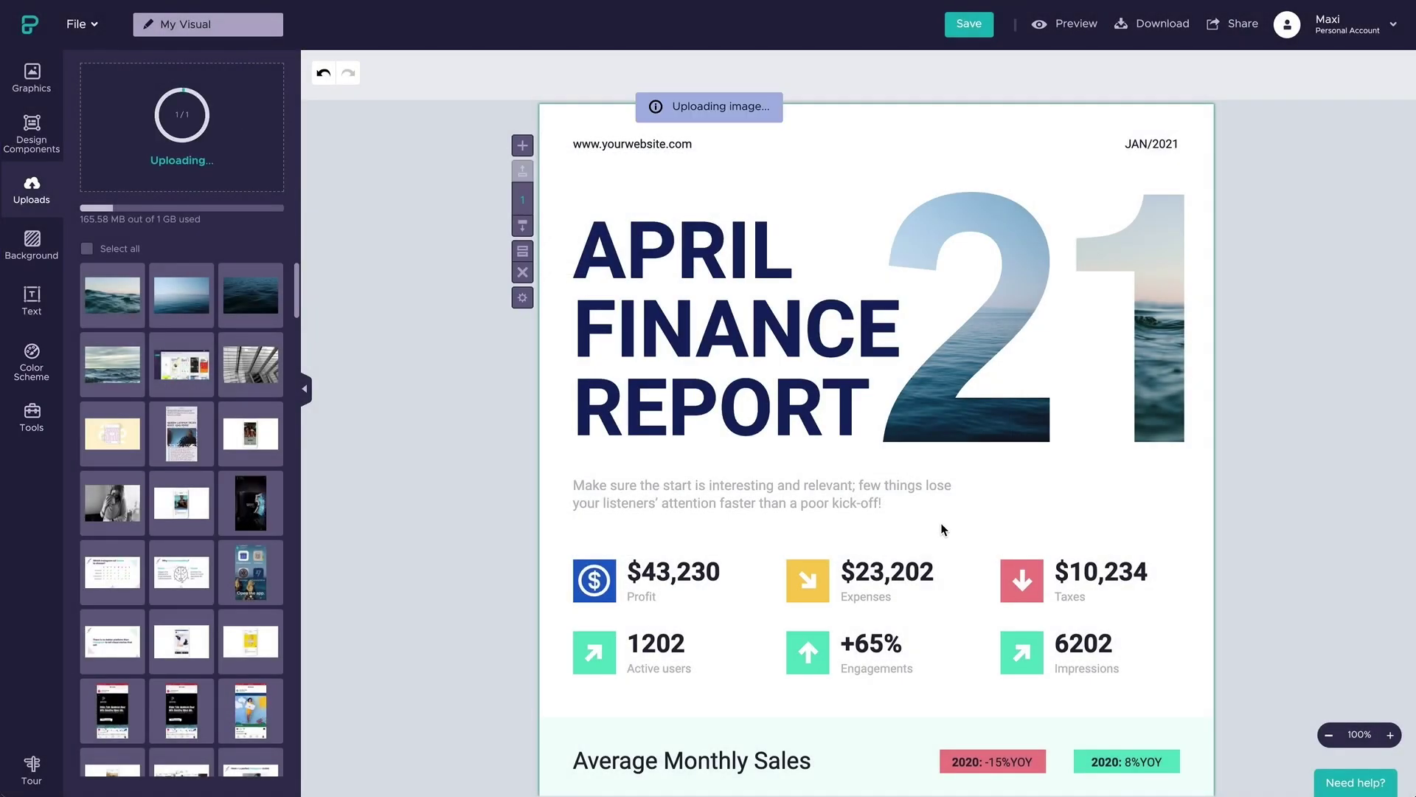
click(807, 653)
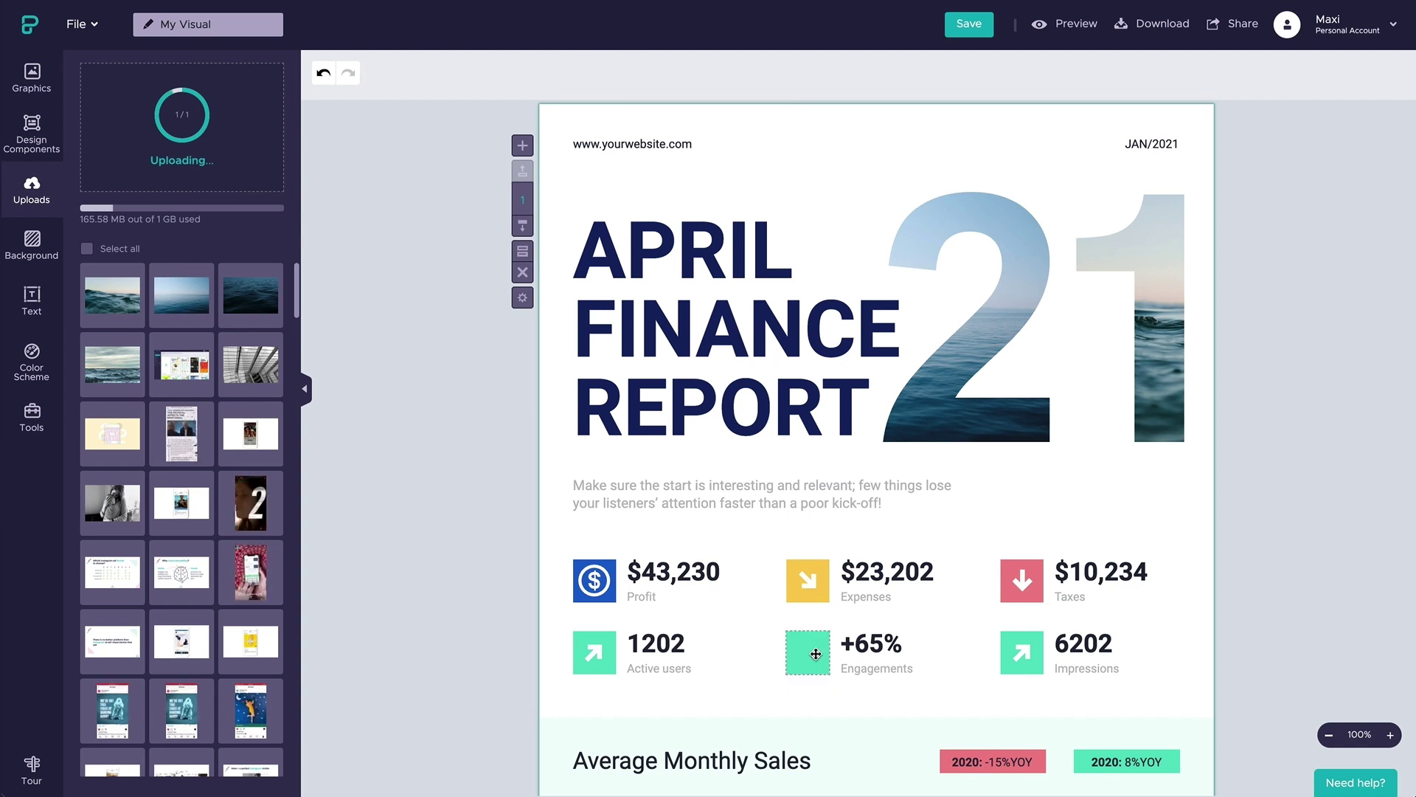
click(112, 296)
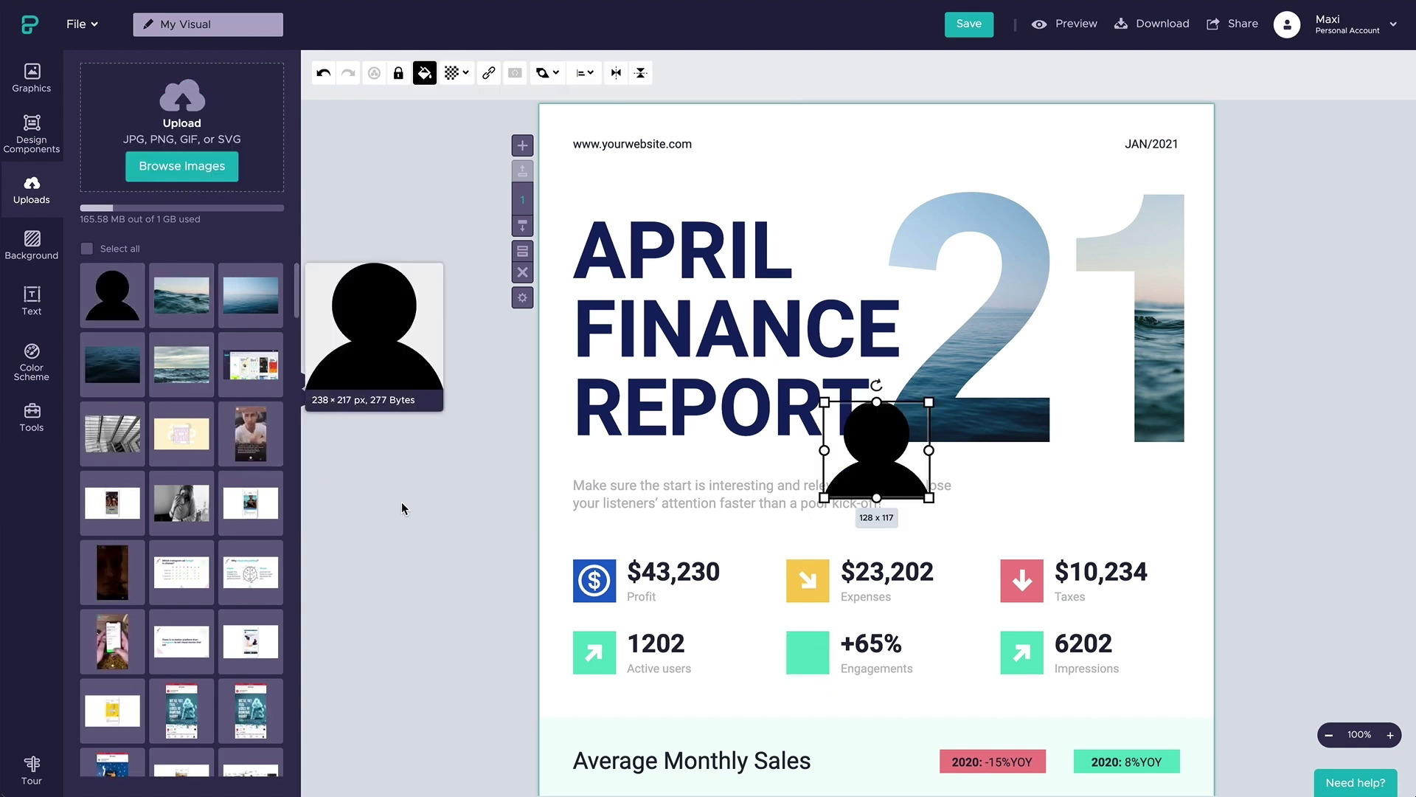
drag(928, 402, 810, 655)
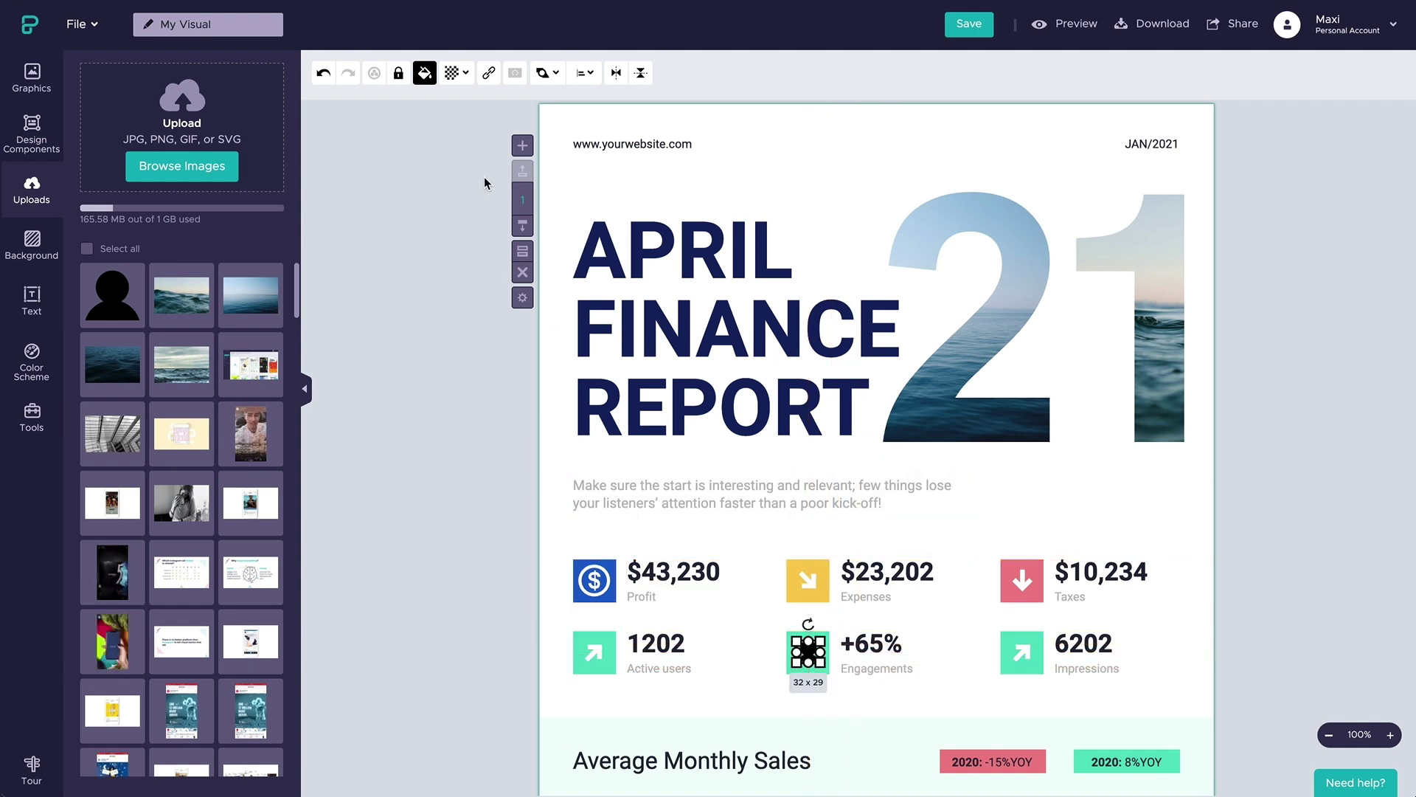
- Colour the silhouette white and its square light blue
click(425, 72)
click(429, 262)
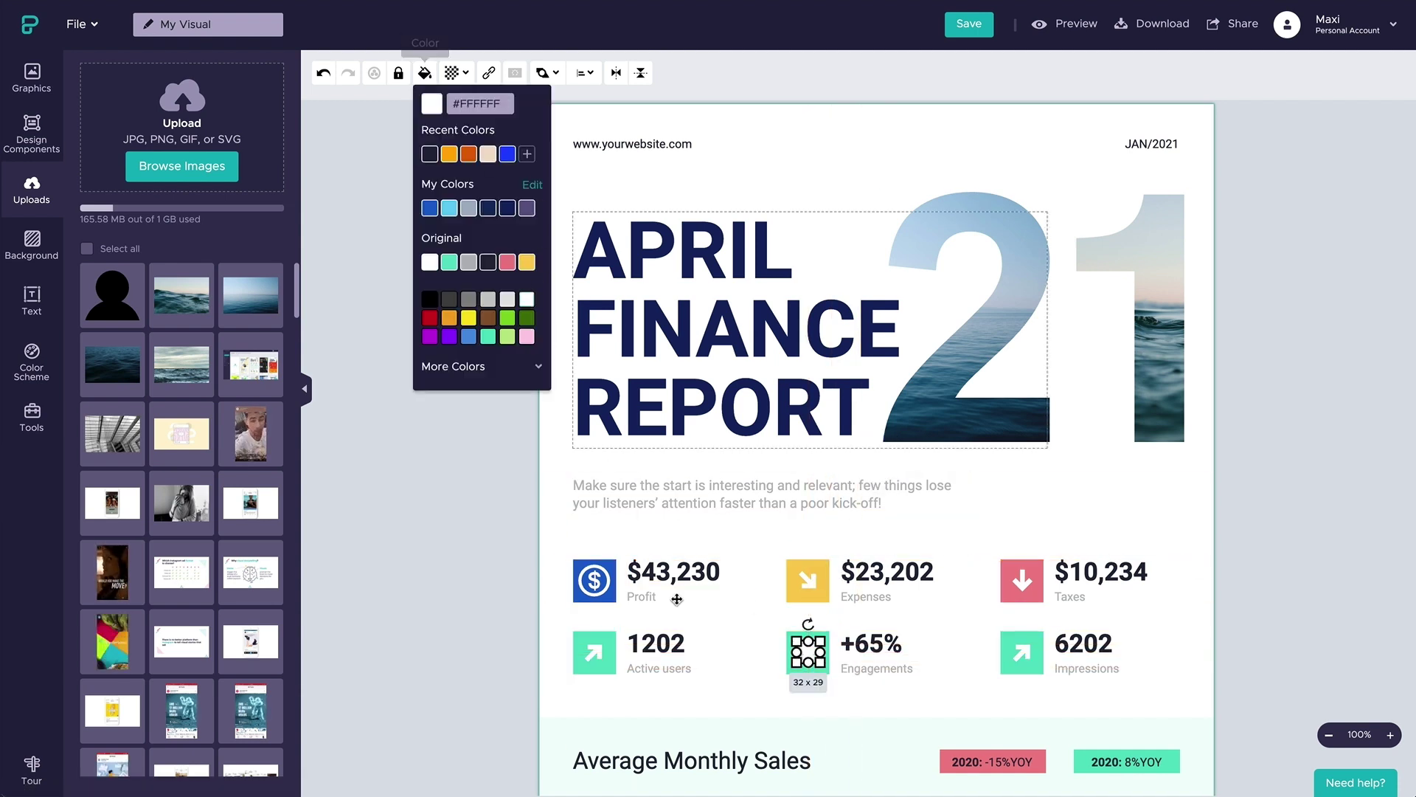
click(816, 672)
click(425, 73)
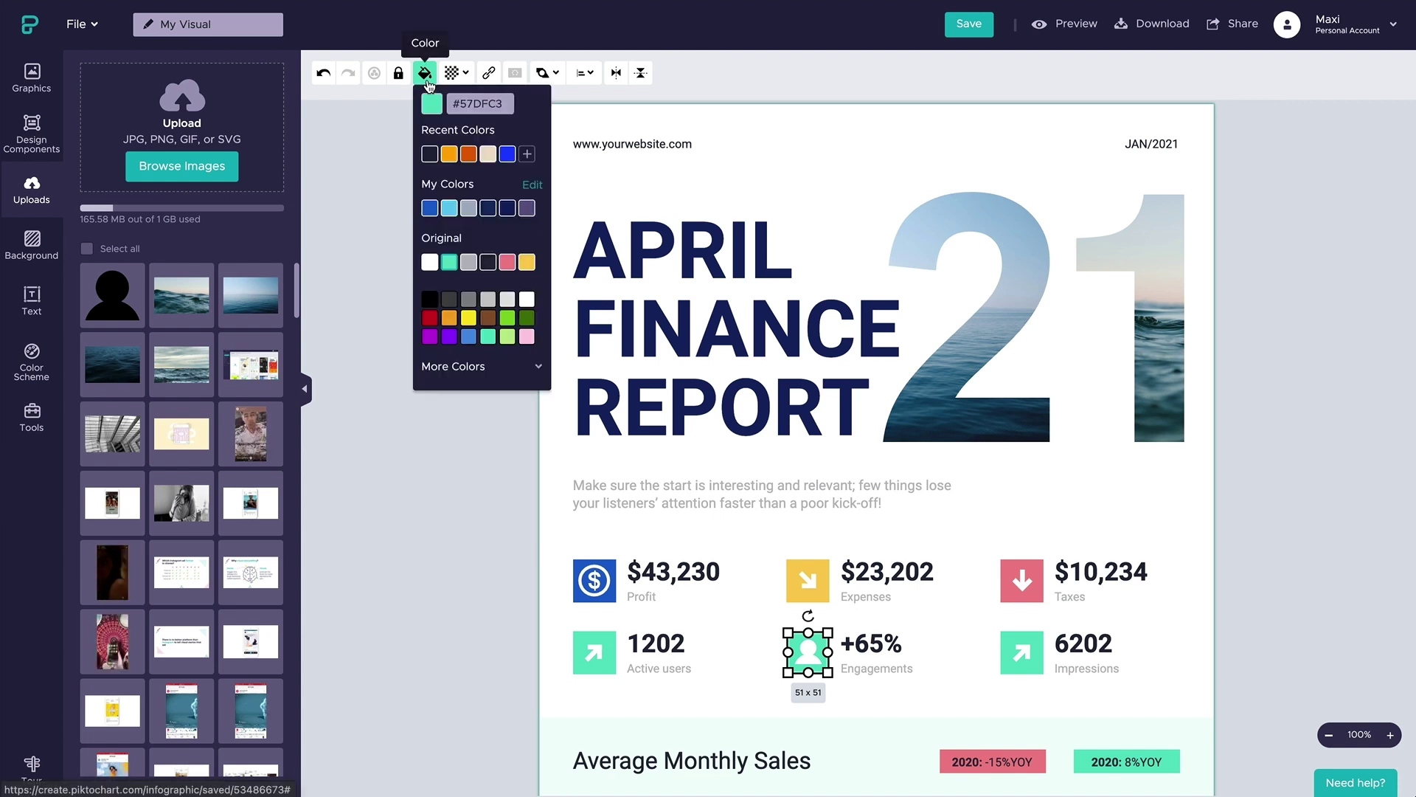
click(449, 208)
click(641, 536)
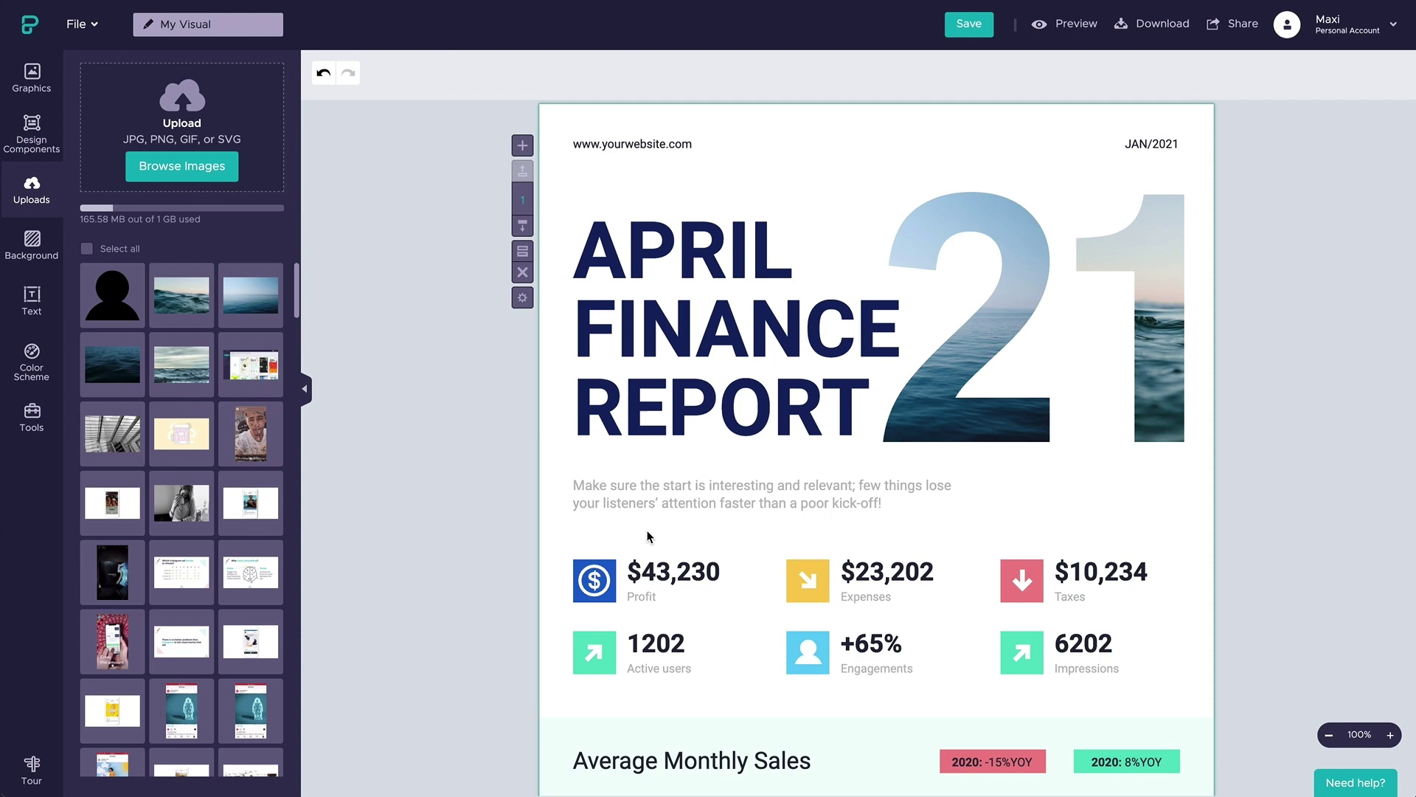
- Clone the opening block and delete its copied header, title and 21
scroll(647, 536, down, 5)
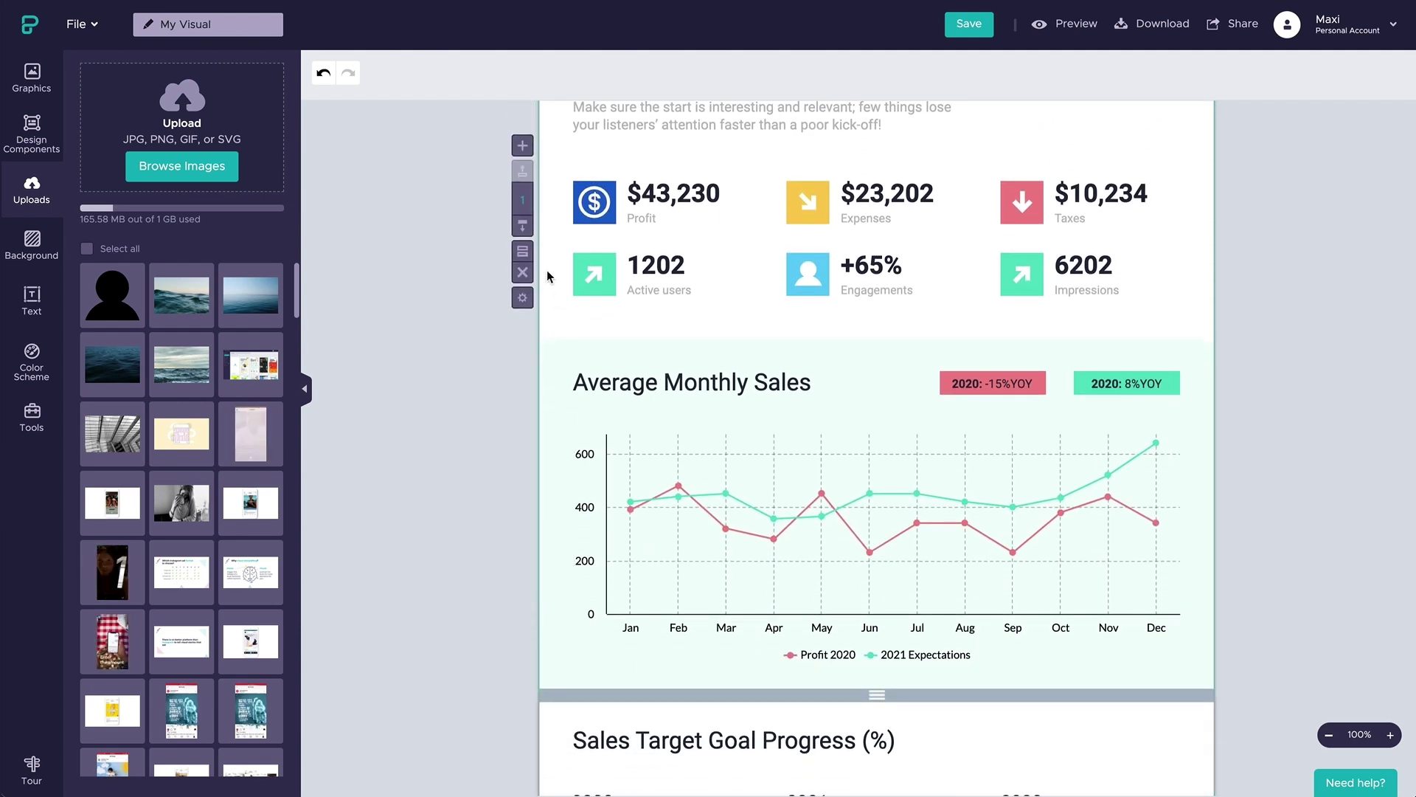
click(522, 251)
key(shift)
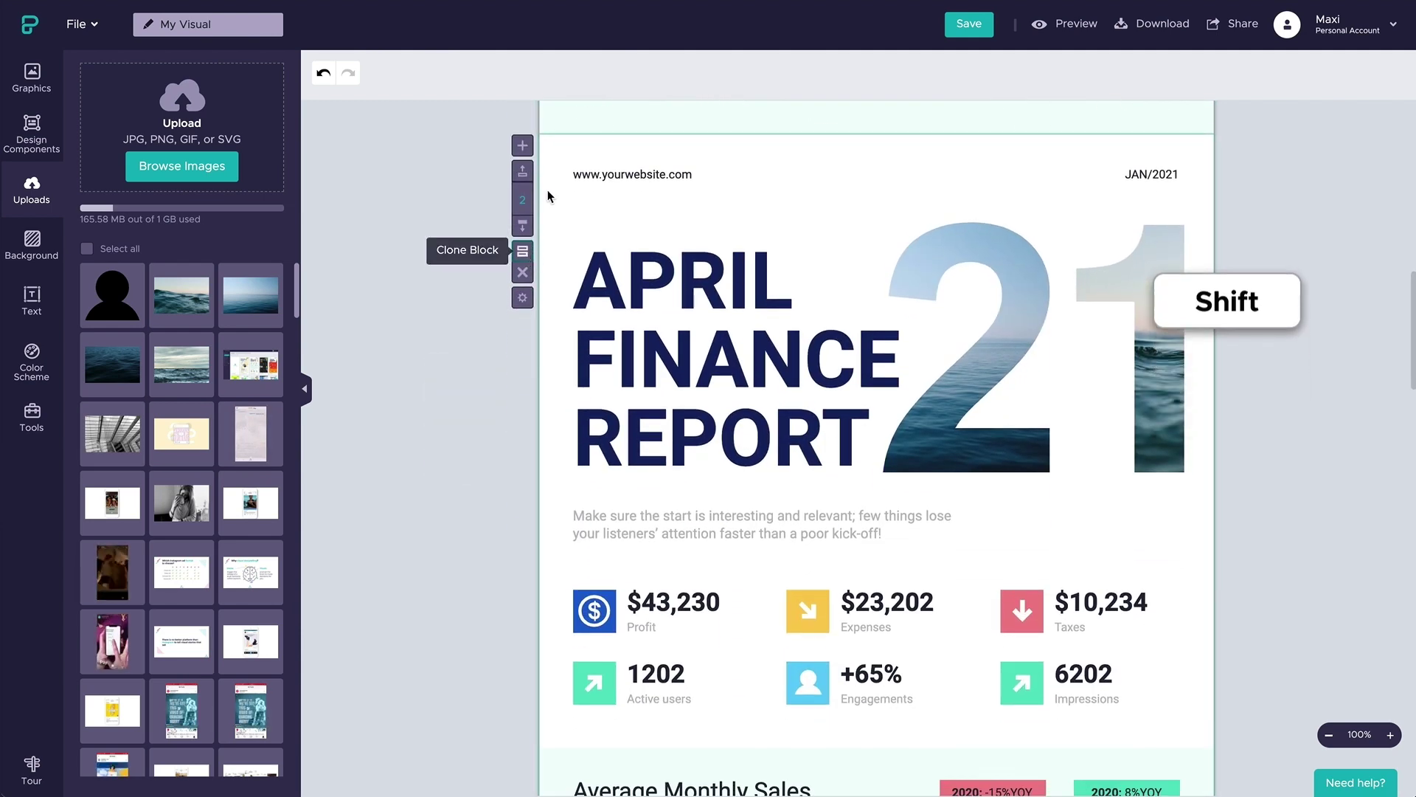
drag(557, 161, 1175, 540)
key(Delete)
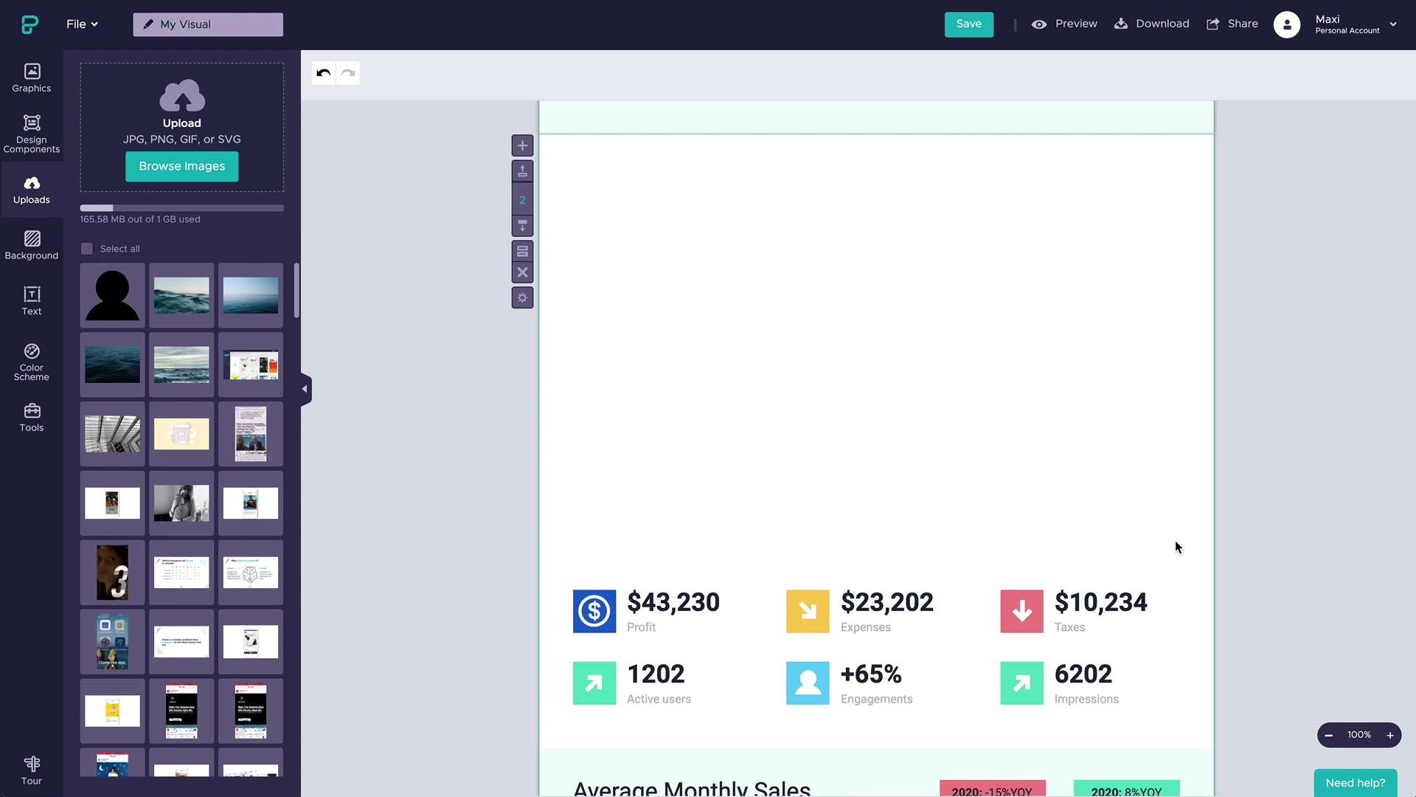
key(ctrl+z)
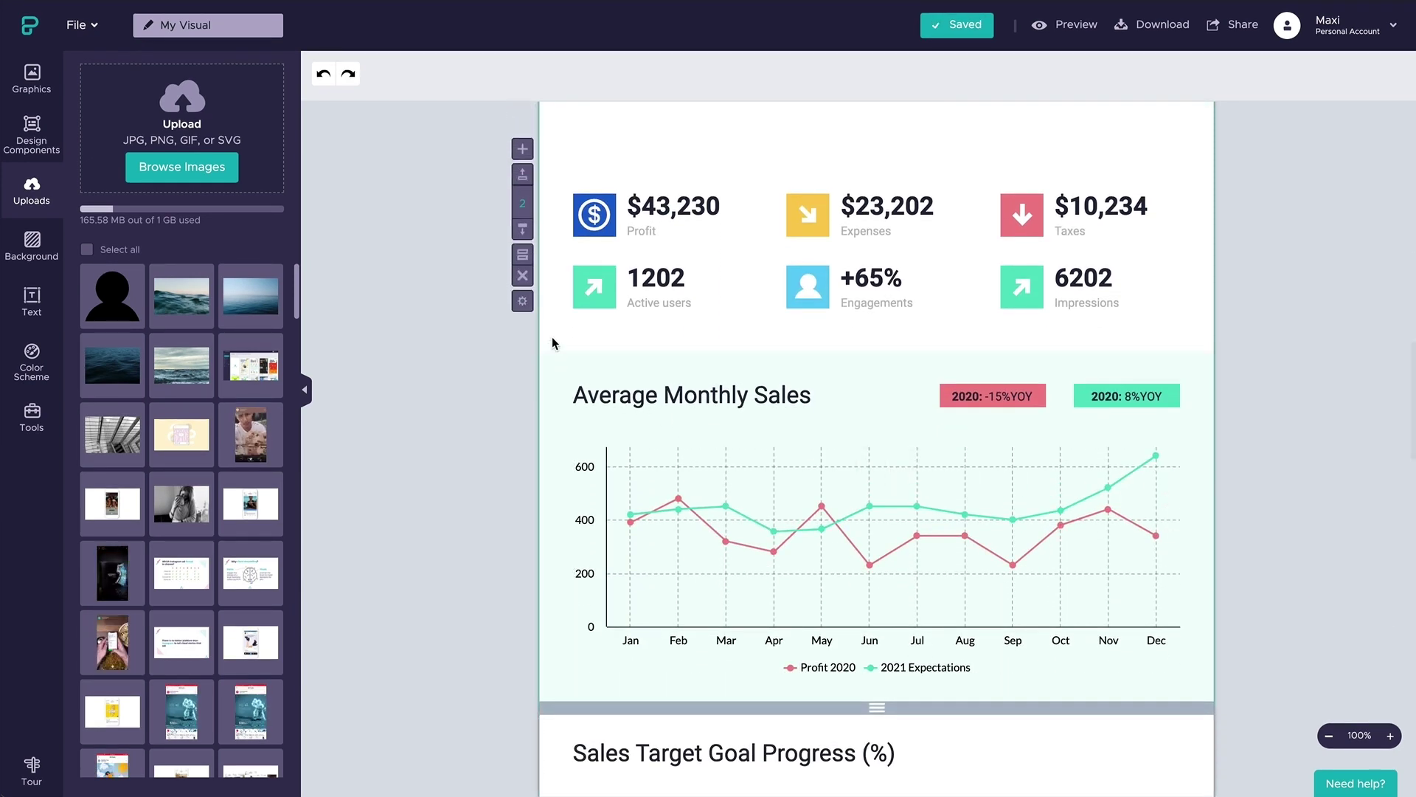
- Move the copied Average Monthly Sales chart section above the stats row
drag(551, 343, 1109, 243)
scroll(1156, 698, up, 2)
scroll(1055, 363, up, 4)
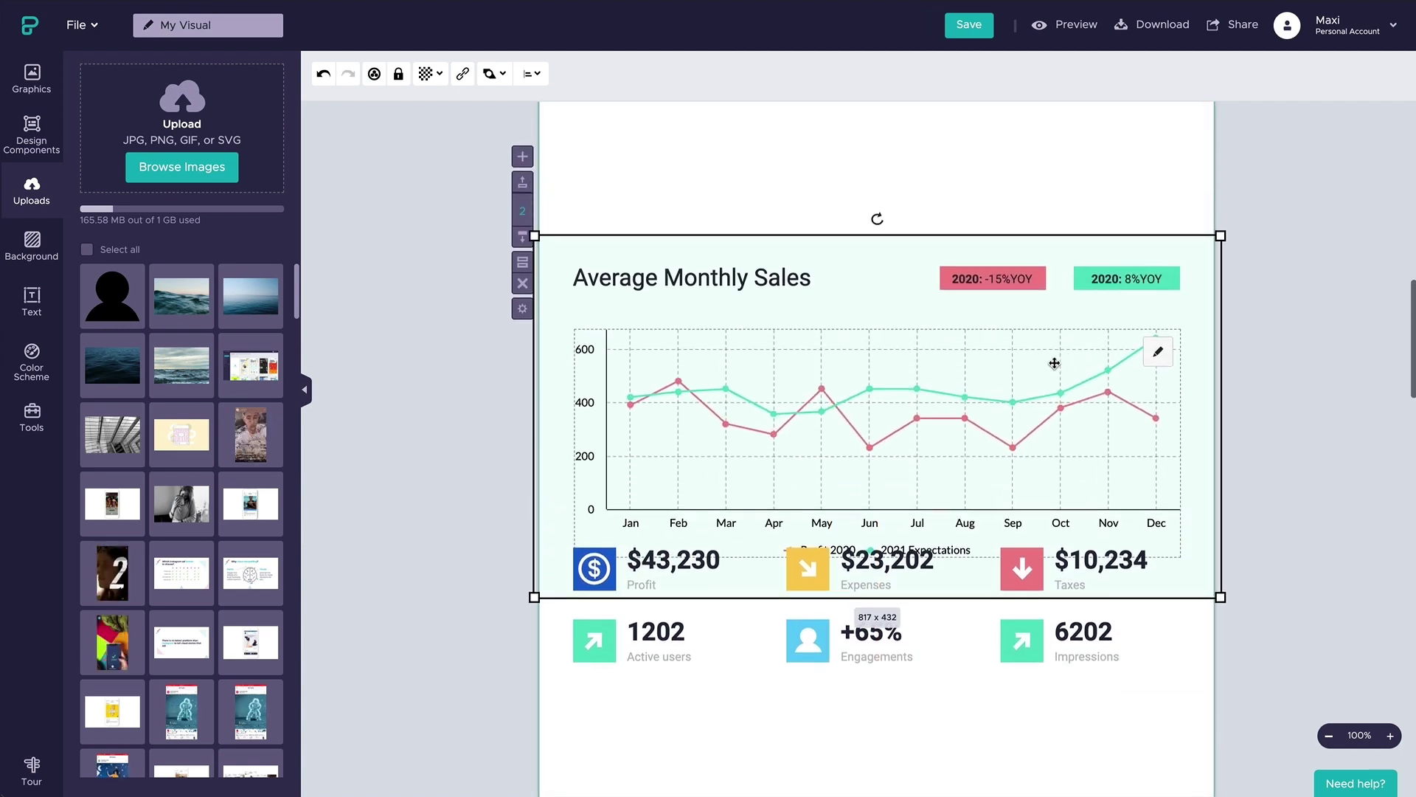
drag(1055, 363, 1023, 333)
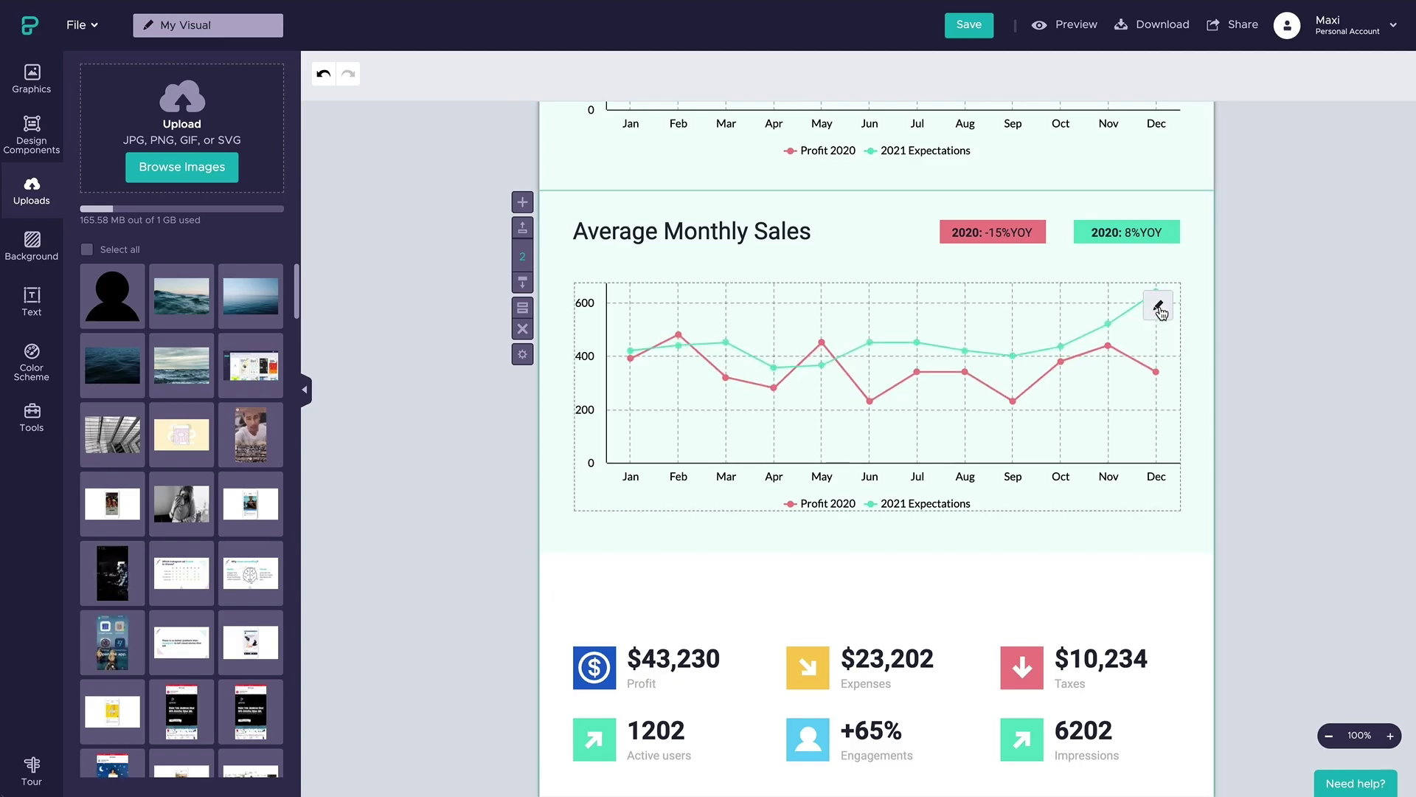
- Replace the chart's data with data imported from File.xlsx
click(1158, 308)
click(1083, 125)
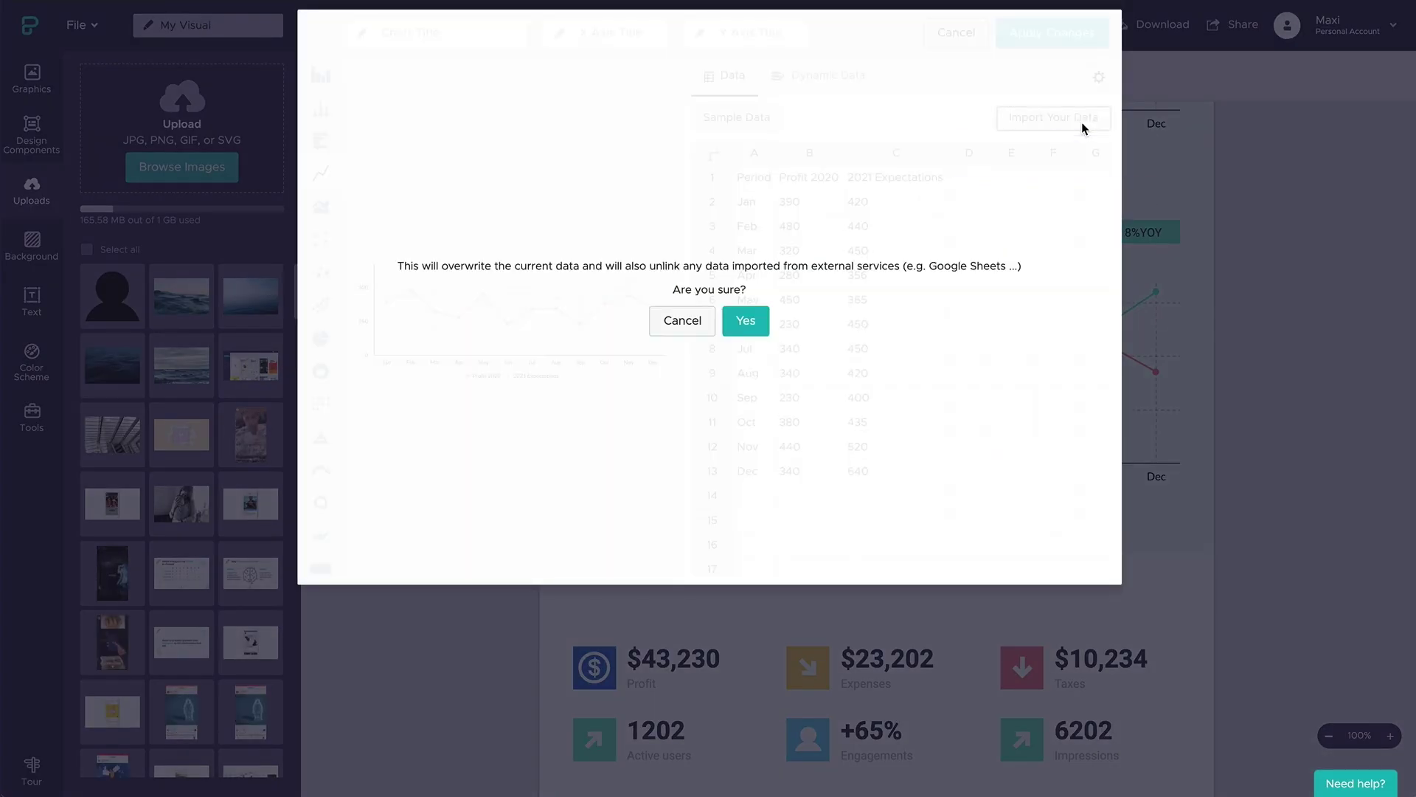
click(745, 323)
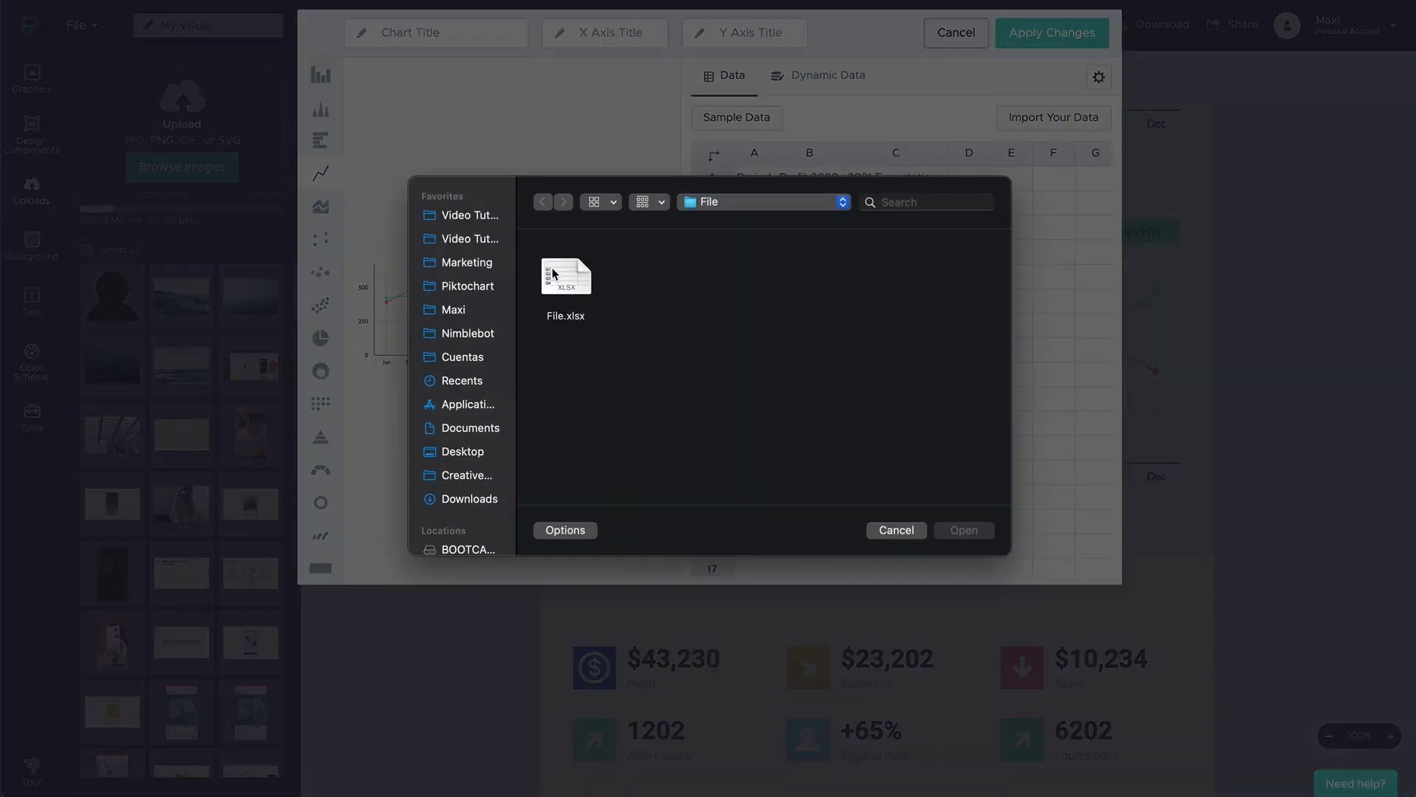
click(566, 271)
click(972, 527)
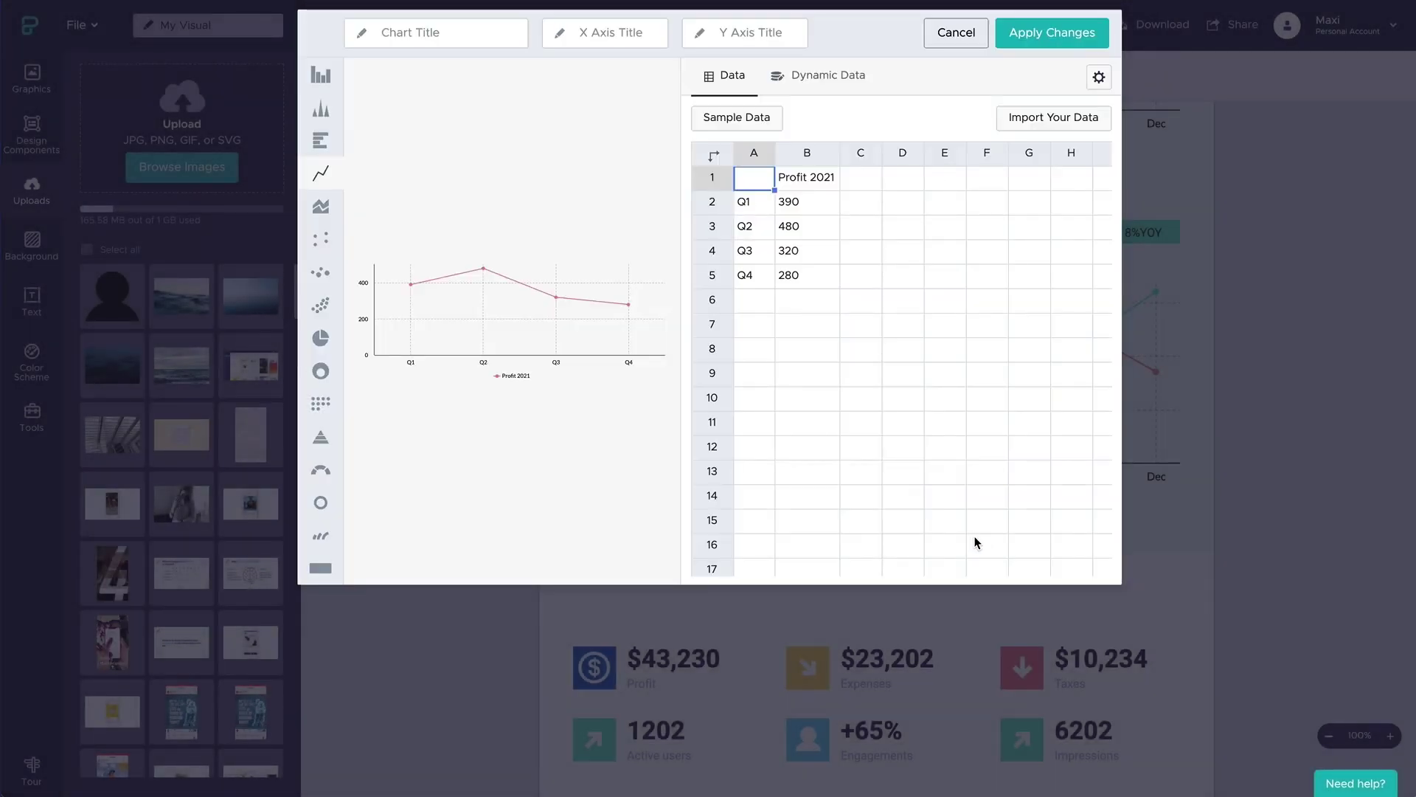
- Try triangle, horizontal bar, area and dot styles, then settle on an icon matrix
click(324, 109)
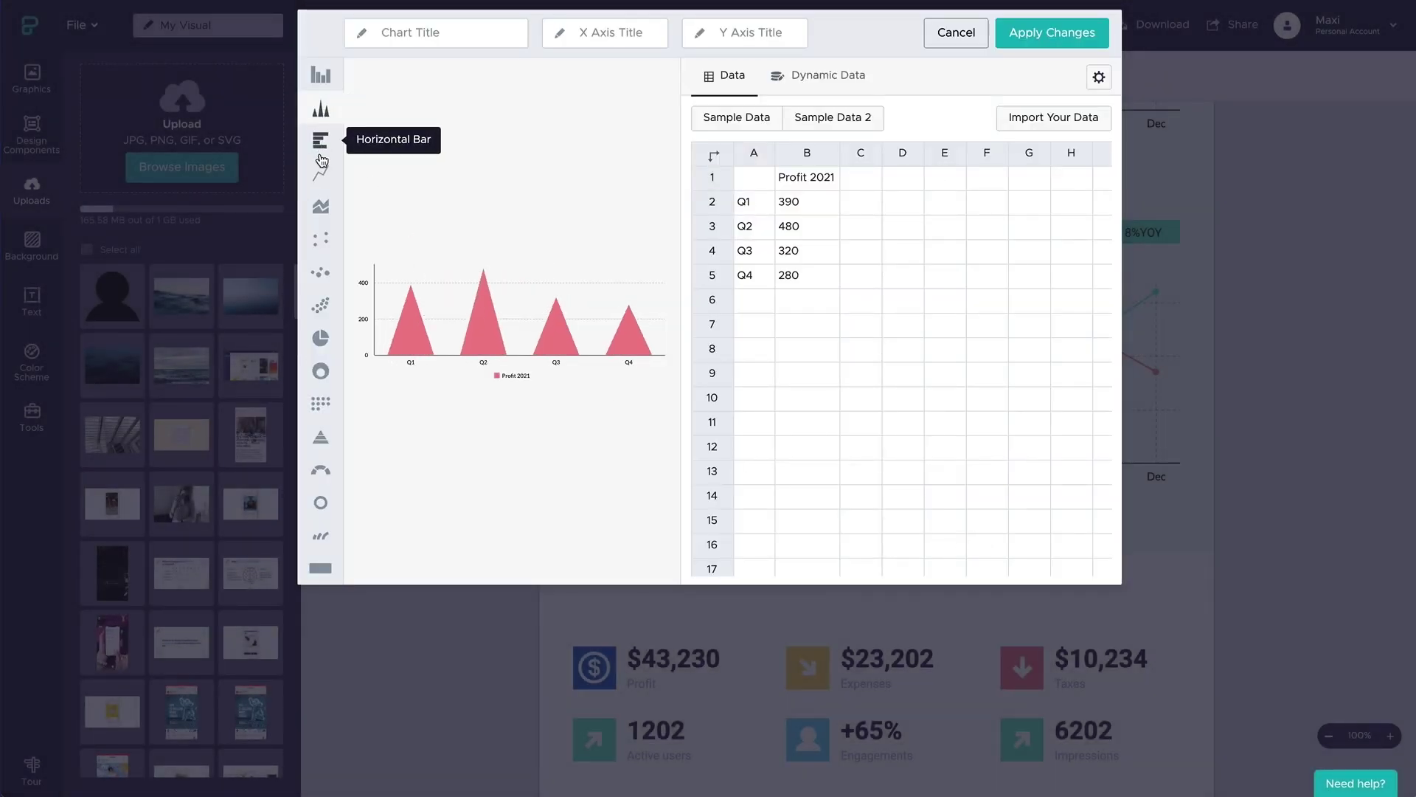
click(326, 140)
click(324, 210)
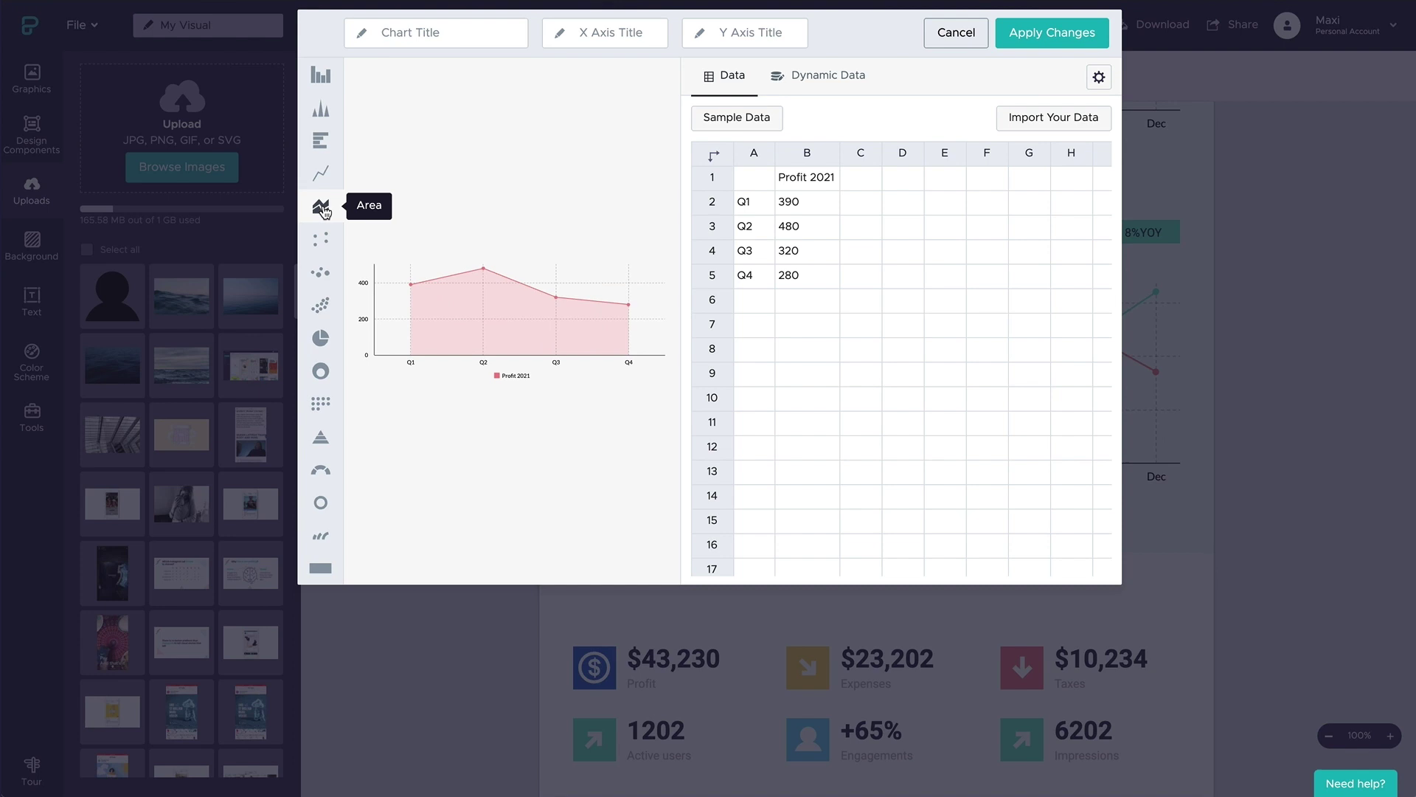
click(324, 238)
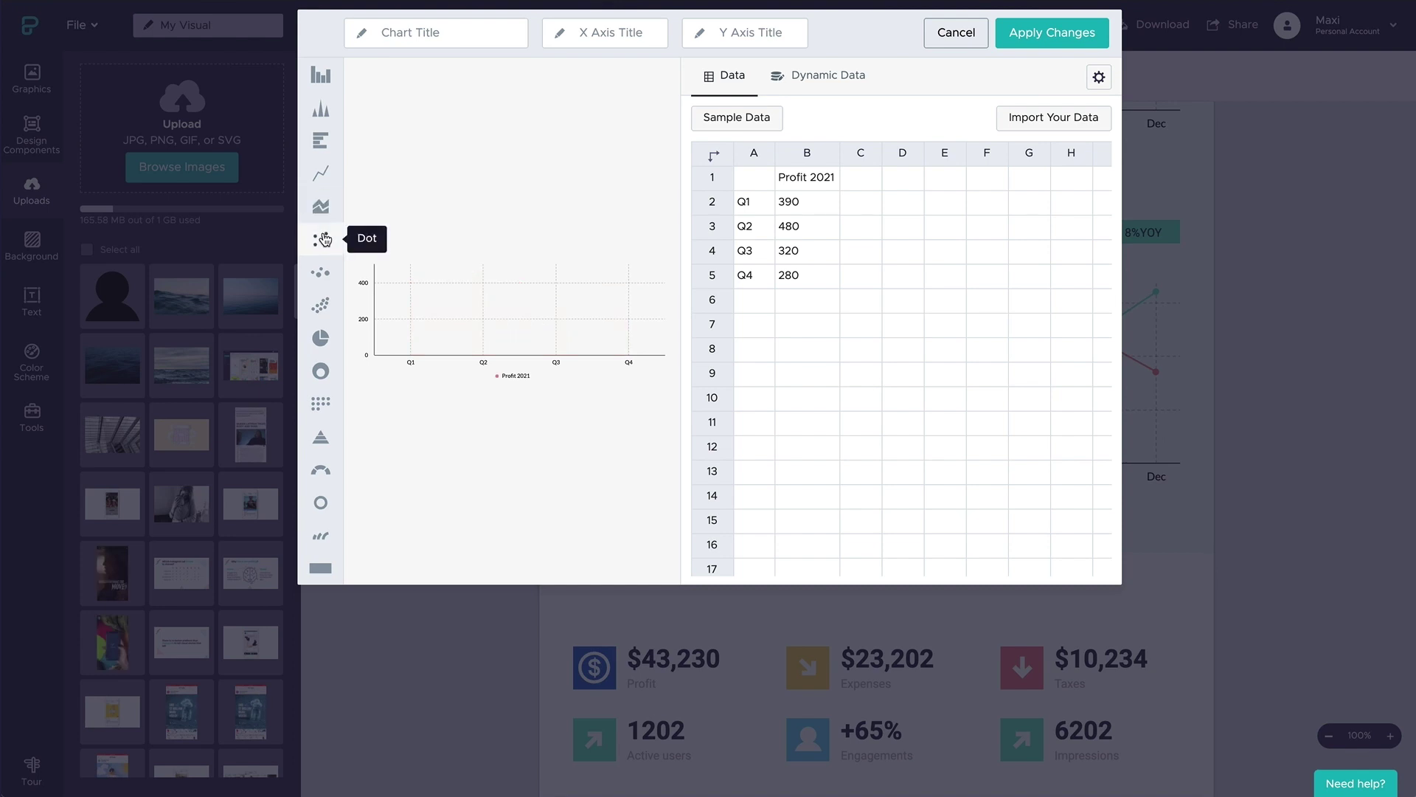
click(320, 402)
- Colour the series blue, light blue, grey, navy and purple, and apply the chart
click(1099, 78)
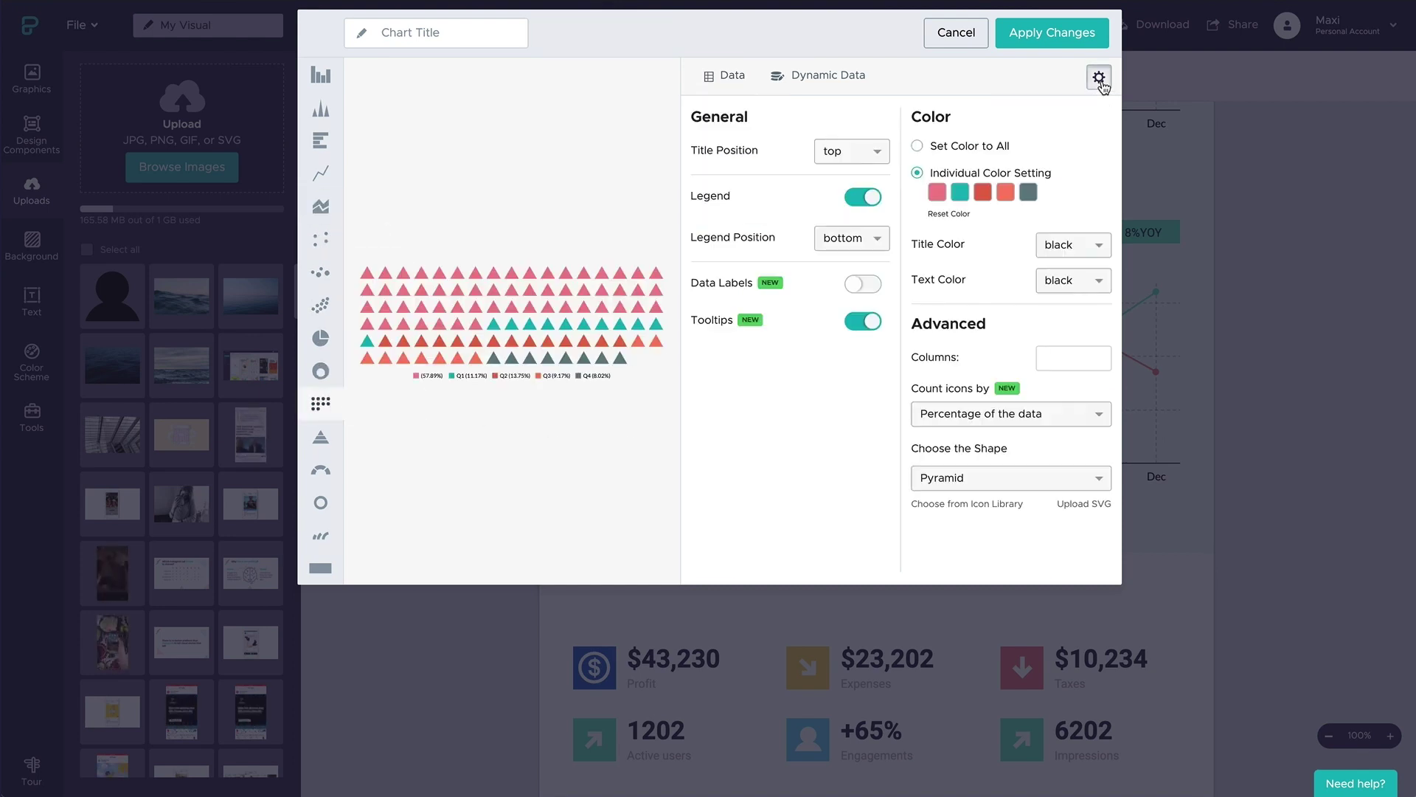
click(936, 193)
click(946, 328)
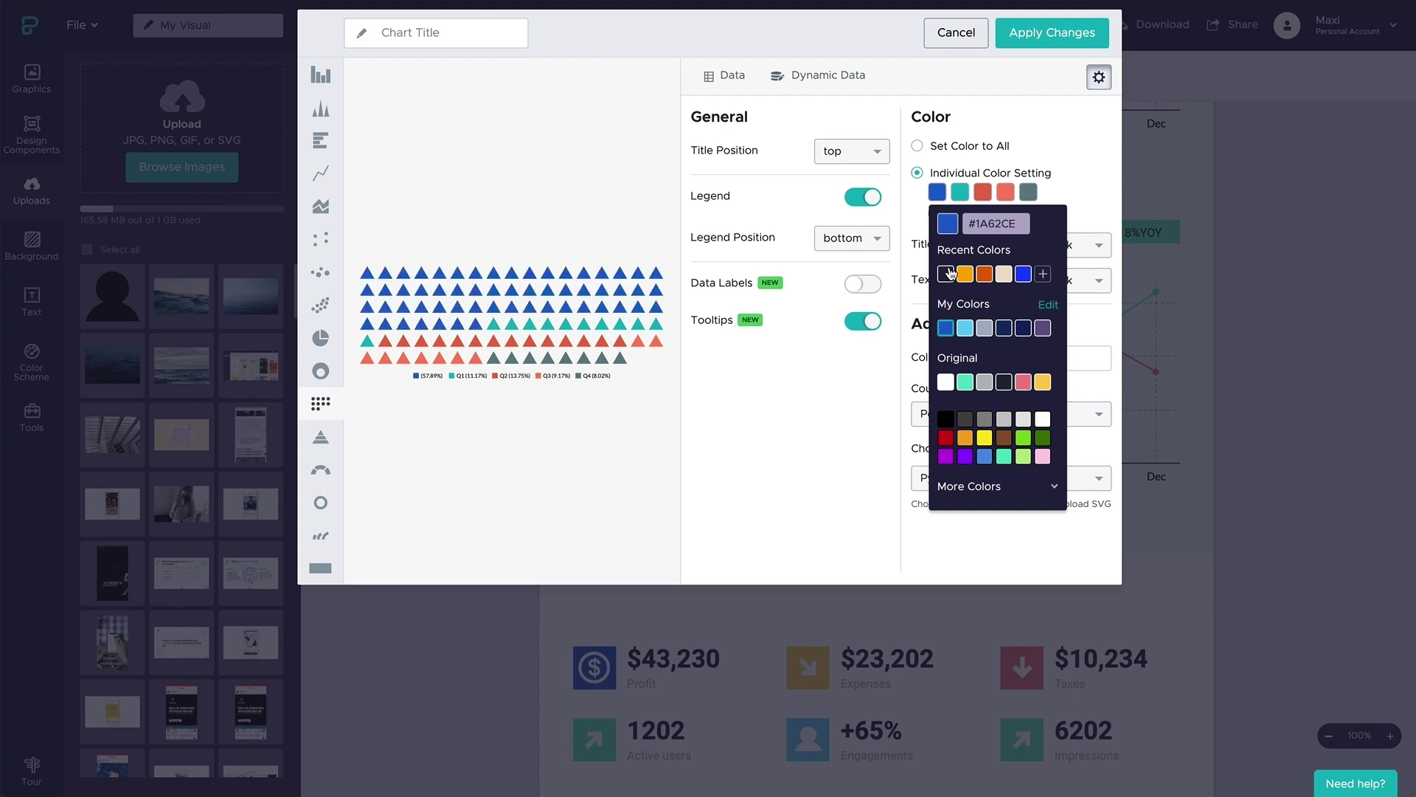
click(960, 192)
click(988, 327)
click(983, 192)
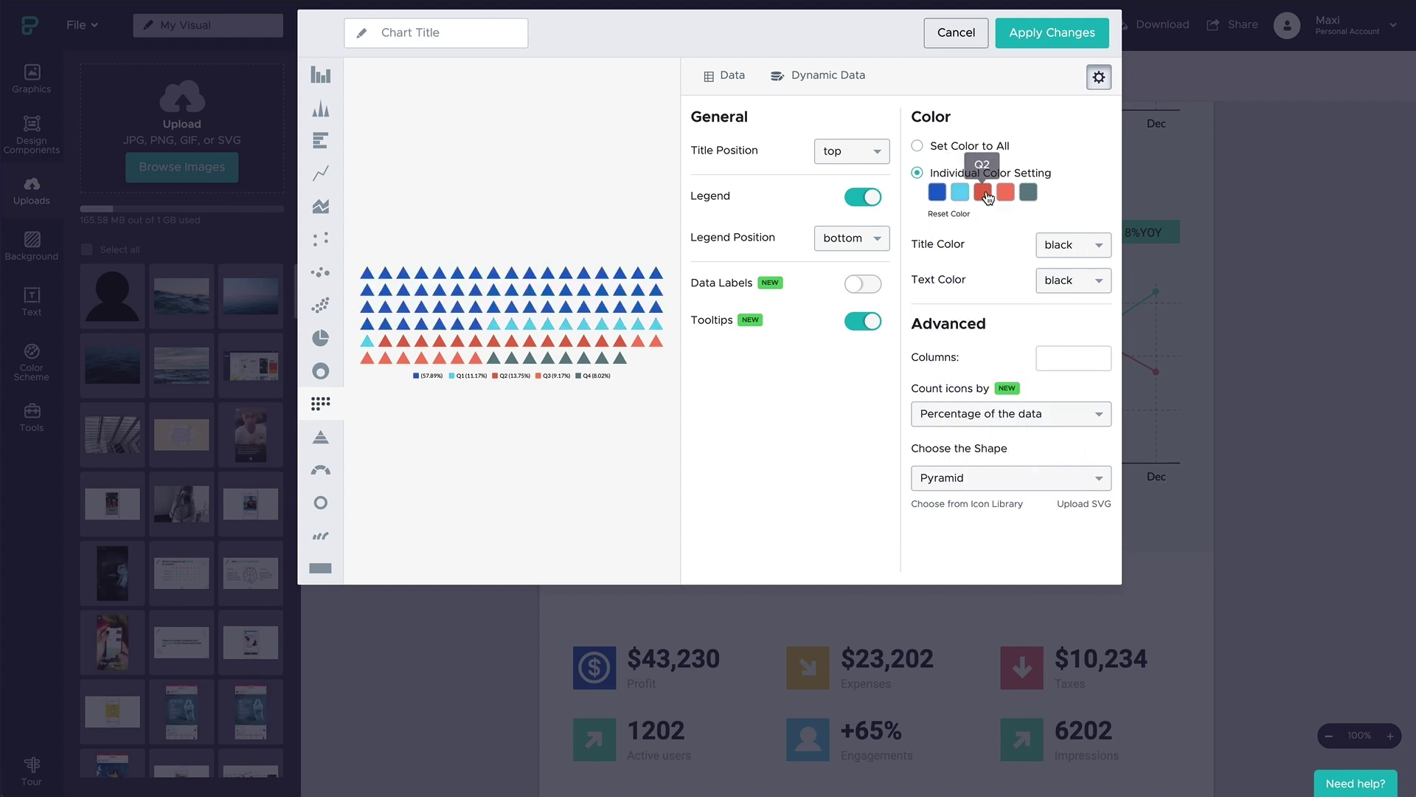
click(1007, 328)
click(1010, 193)
click(1010, 193)
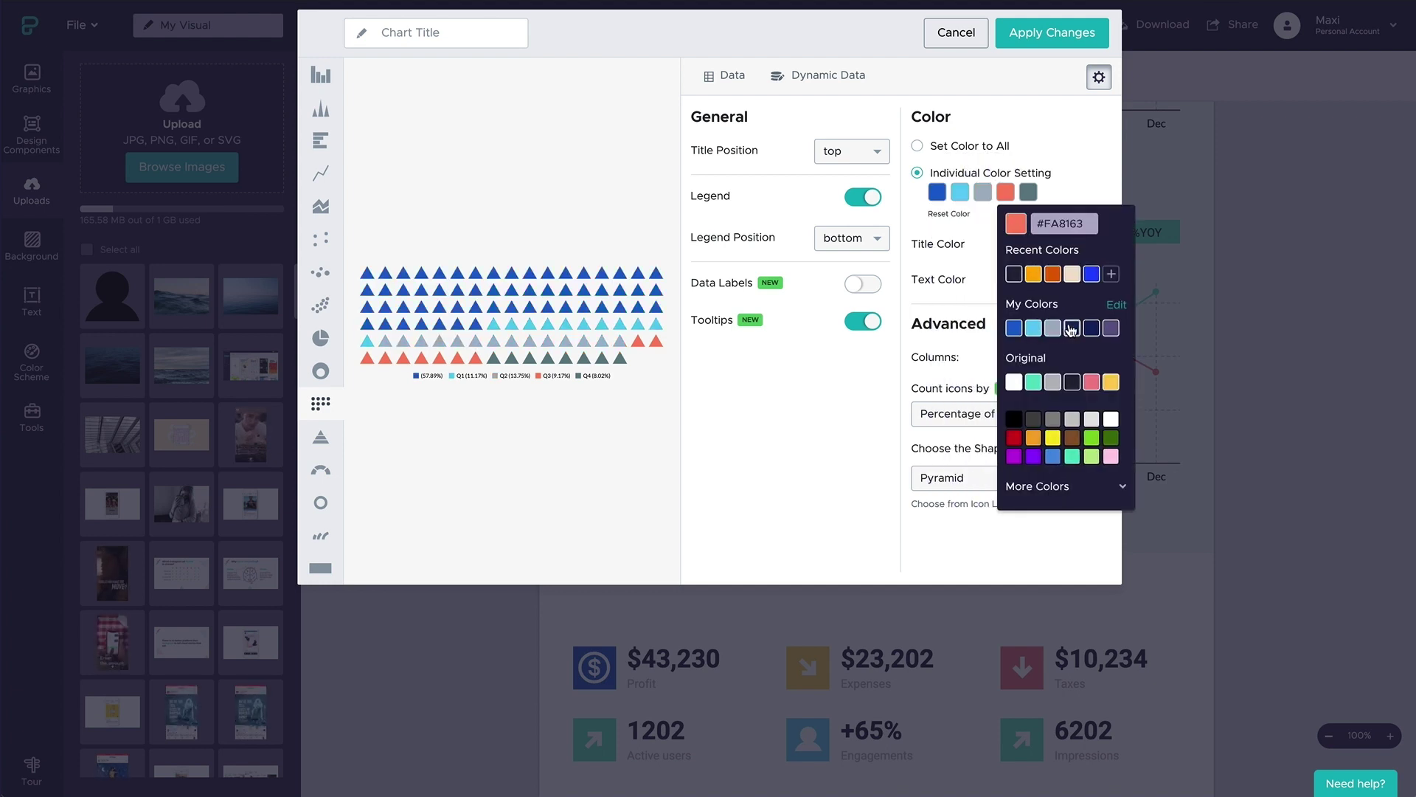
click(1072, 328)
click(1030, 193)
click(1133, 328)
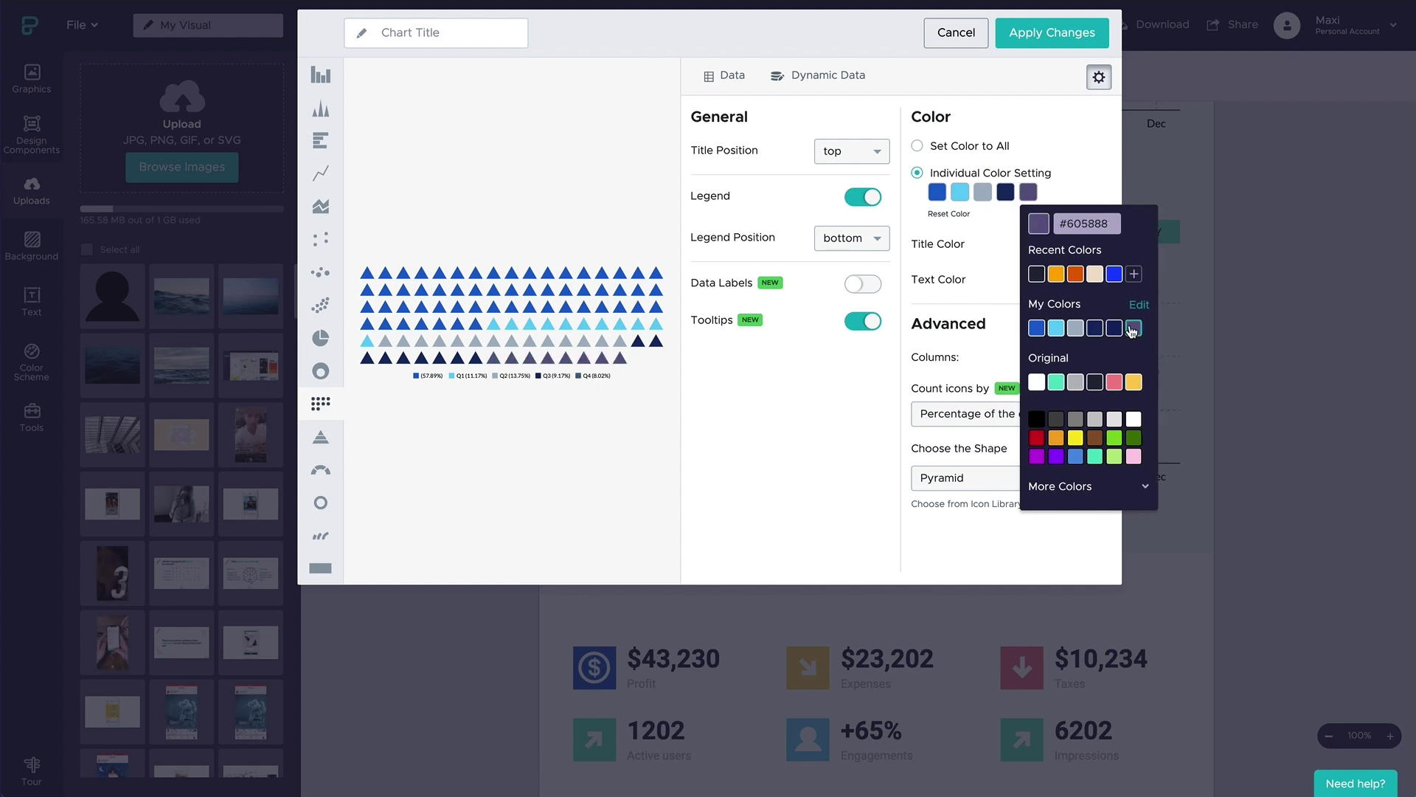
click(1051, 33)
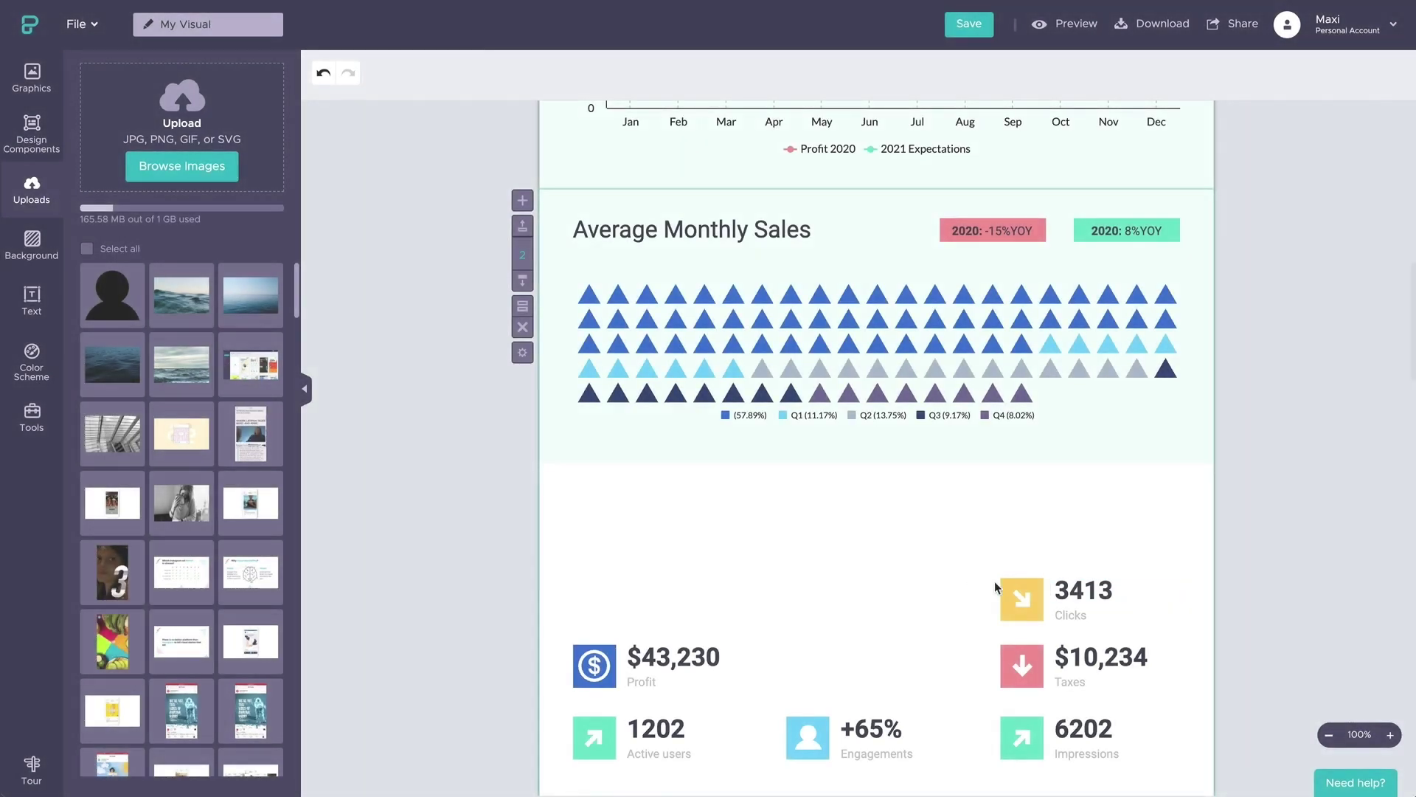
- Nudge the 3413 Clicks stat up and delete the Profit, Active users and Engagements stats
drag(1088, 601, 1087, 594)
click(935, 614)
drag(935, 614, 569, 763)
key(Delete)
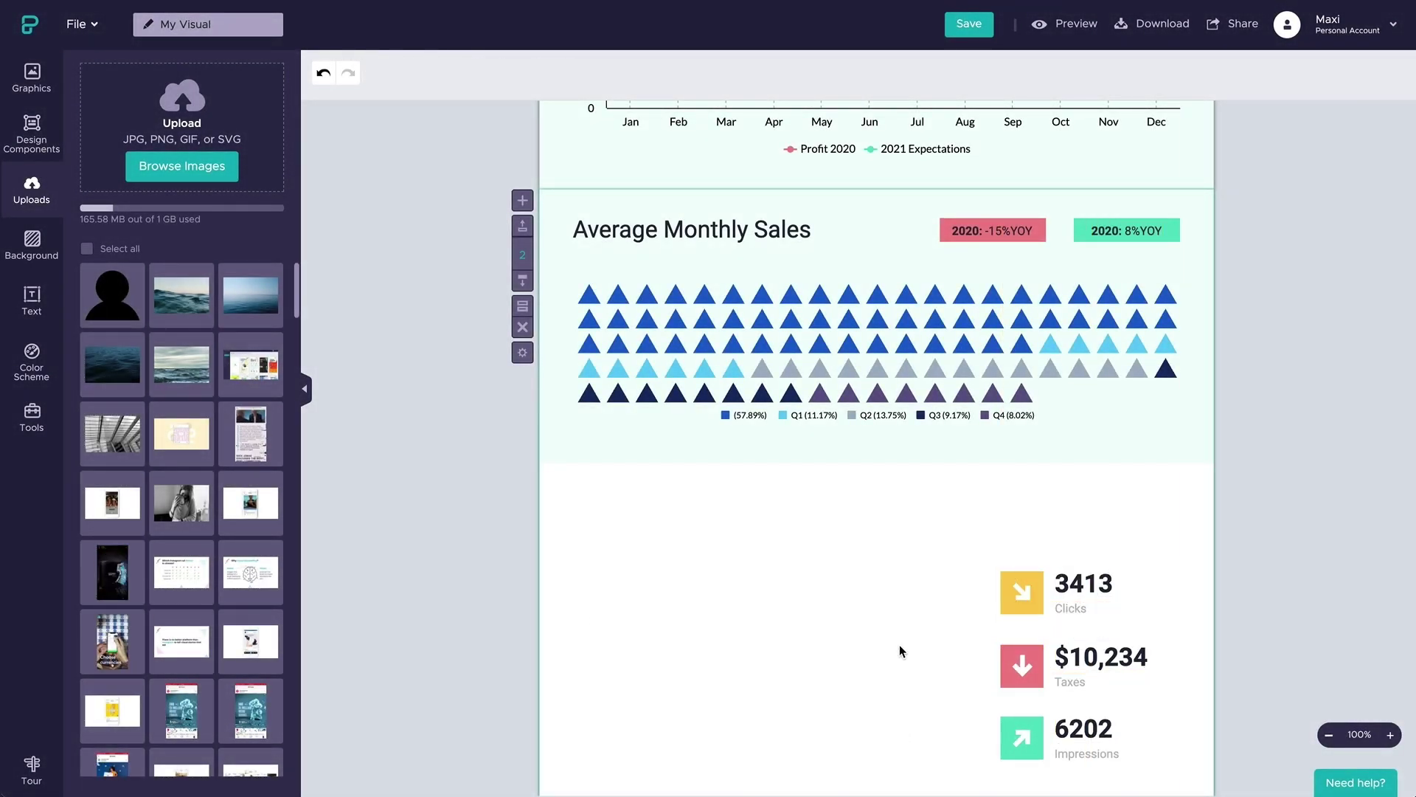
- Insert the YouTube video from the pasted link, then position and shrink it on the page
click(32, 417)
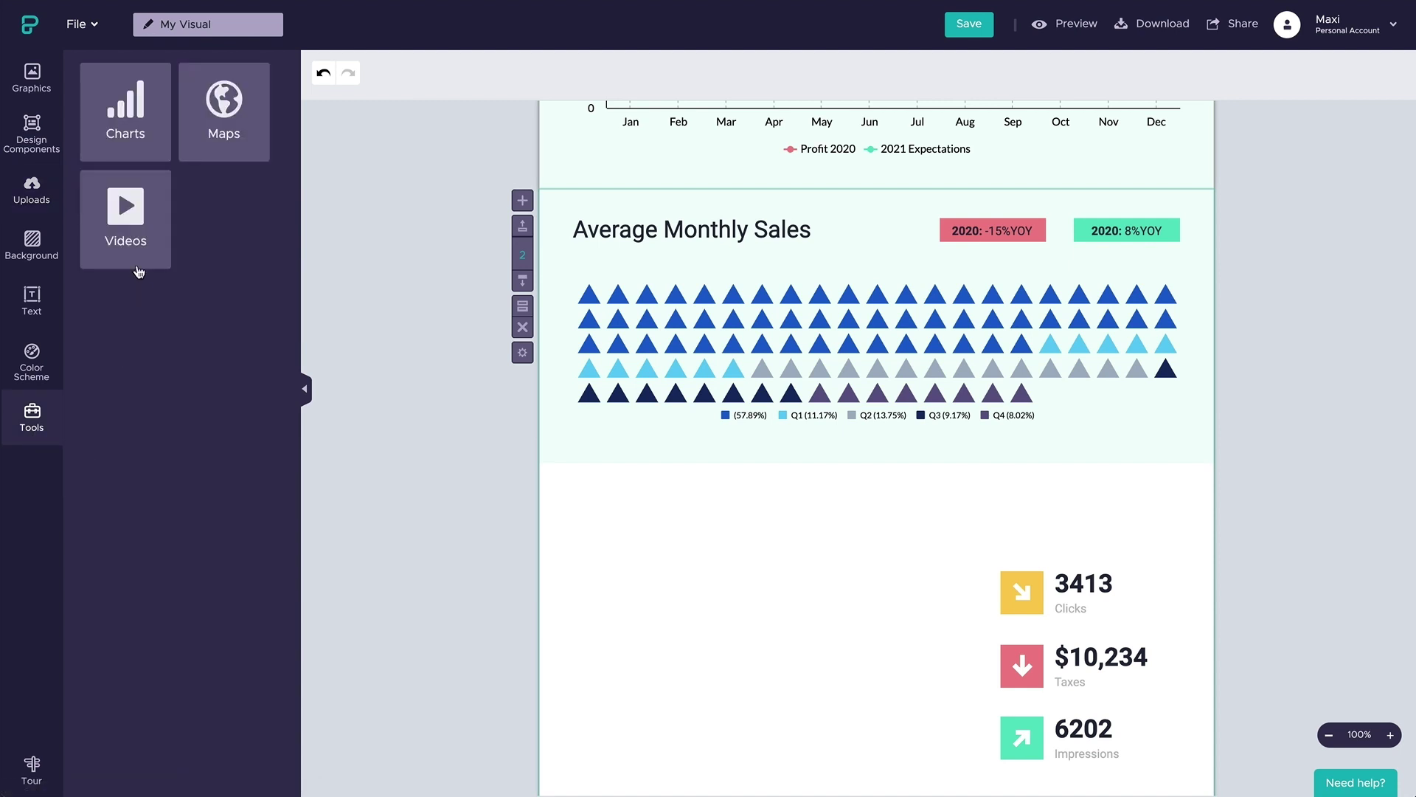
click(134, 262)
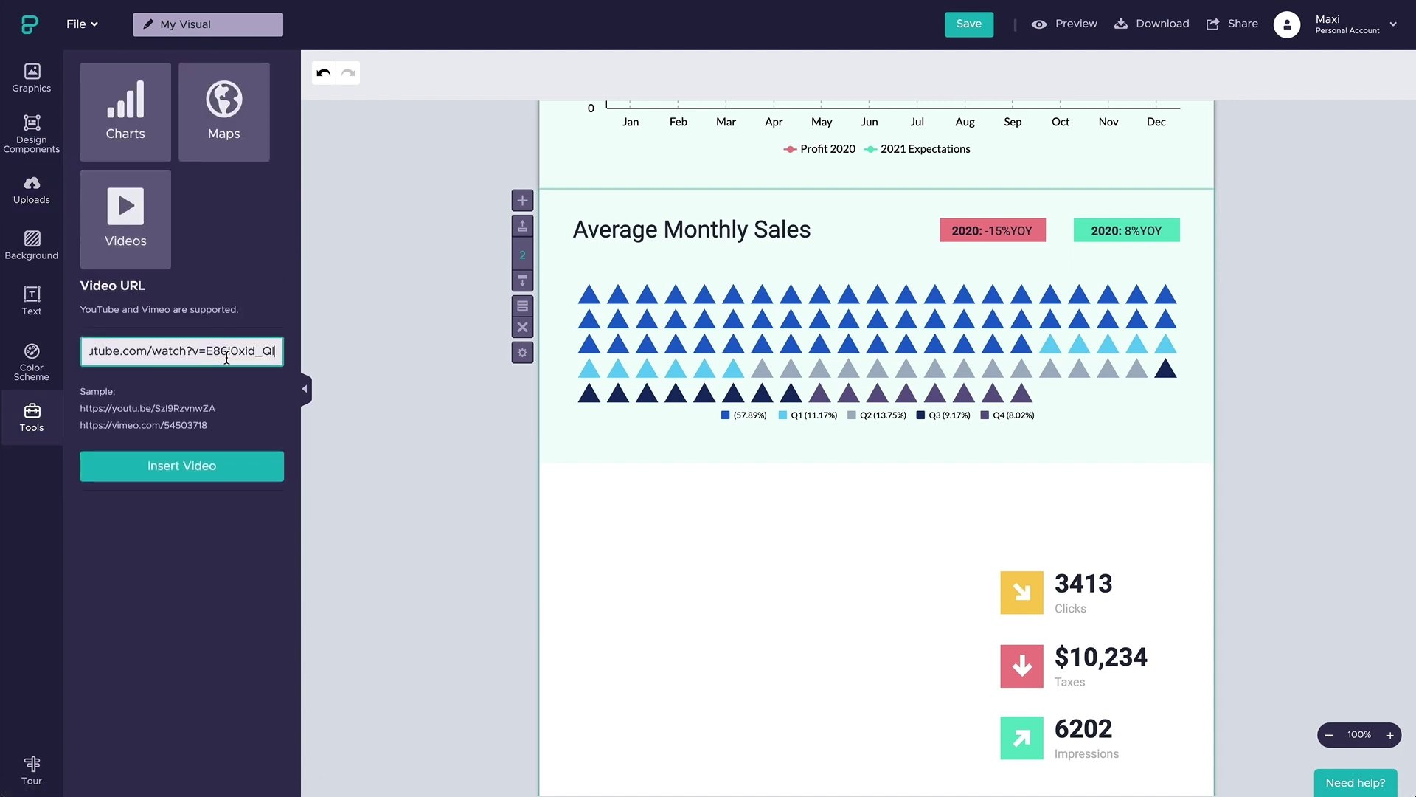
click(230, 465)
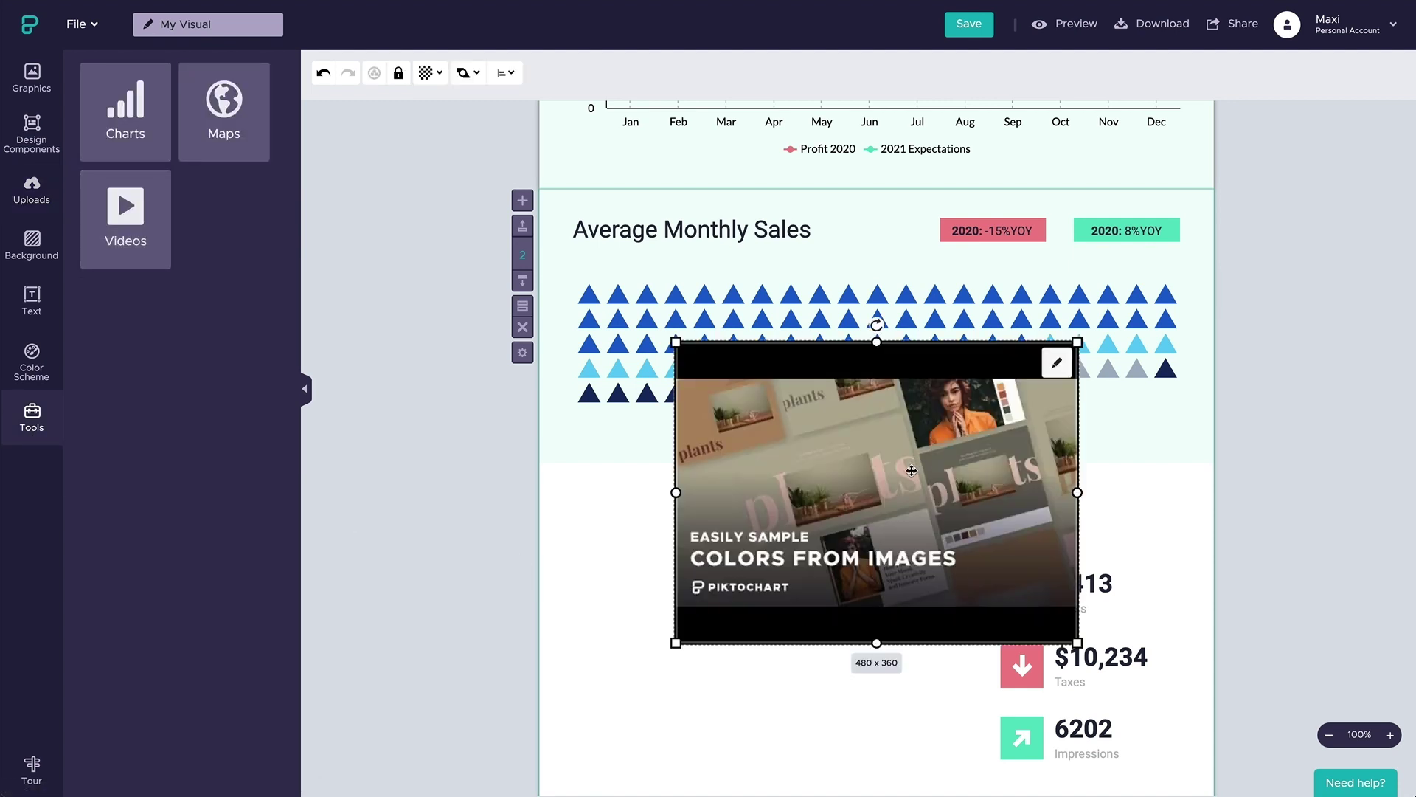
drag(909, 469, 813, 609)
scroll(812, 610, down, 2)
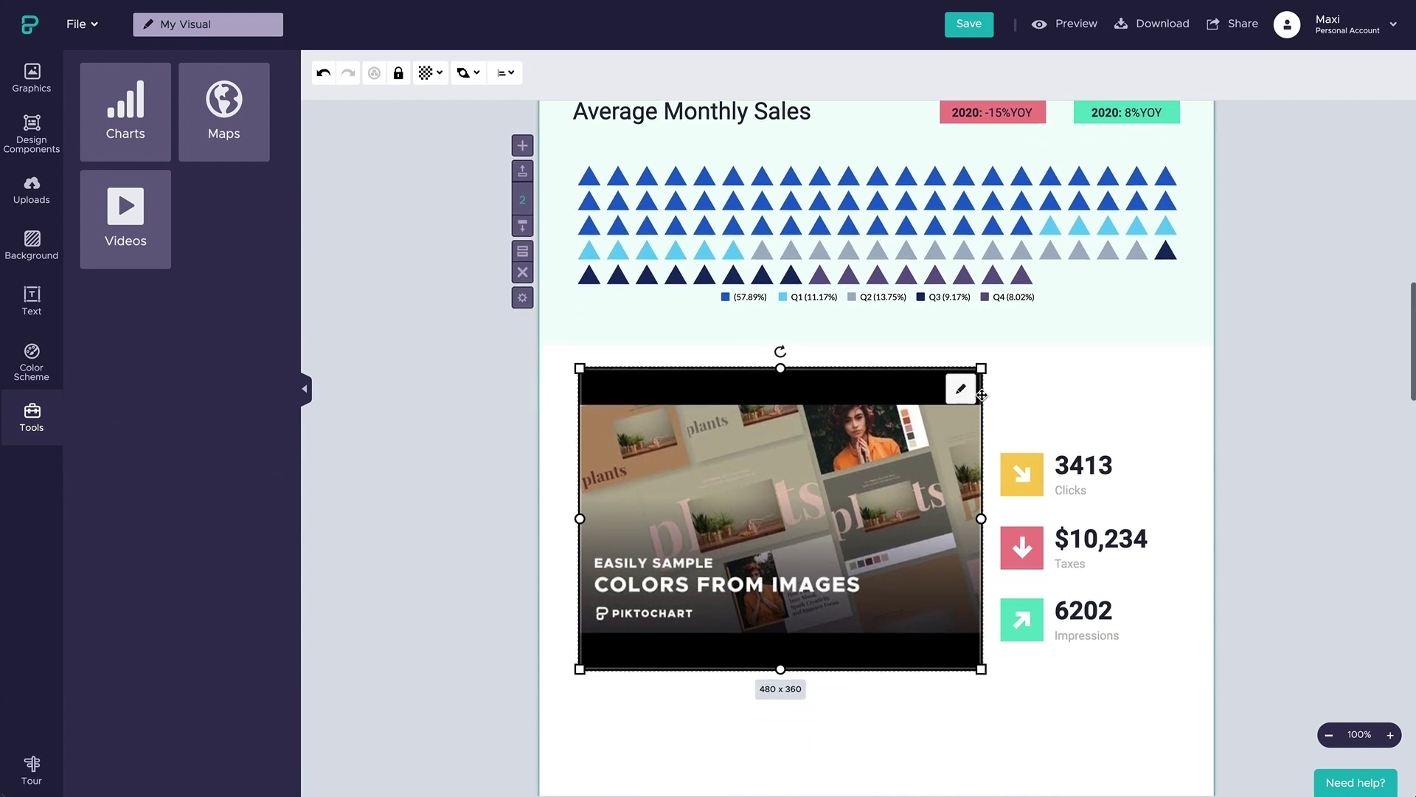
key(ctrl+z)
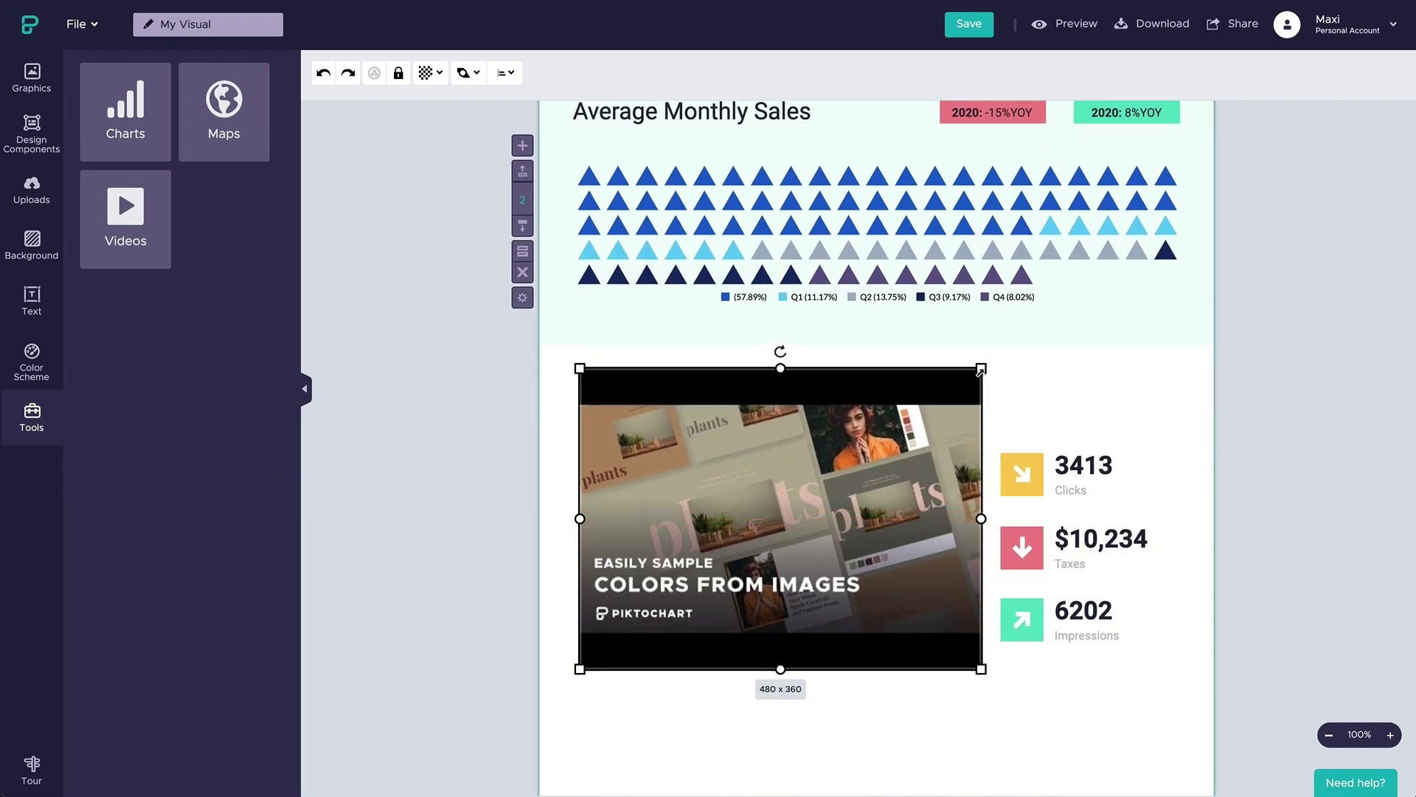
drag(981, 371, 960, 384)
- Move the Clicks, Taxes and Impressions stats group up beside the video
click(1010, 535)
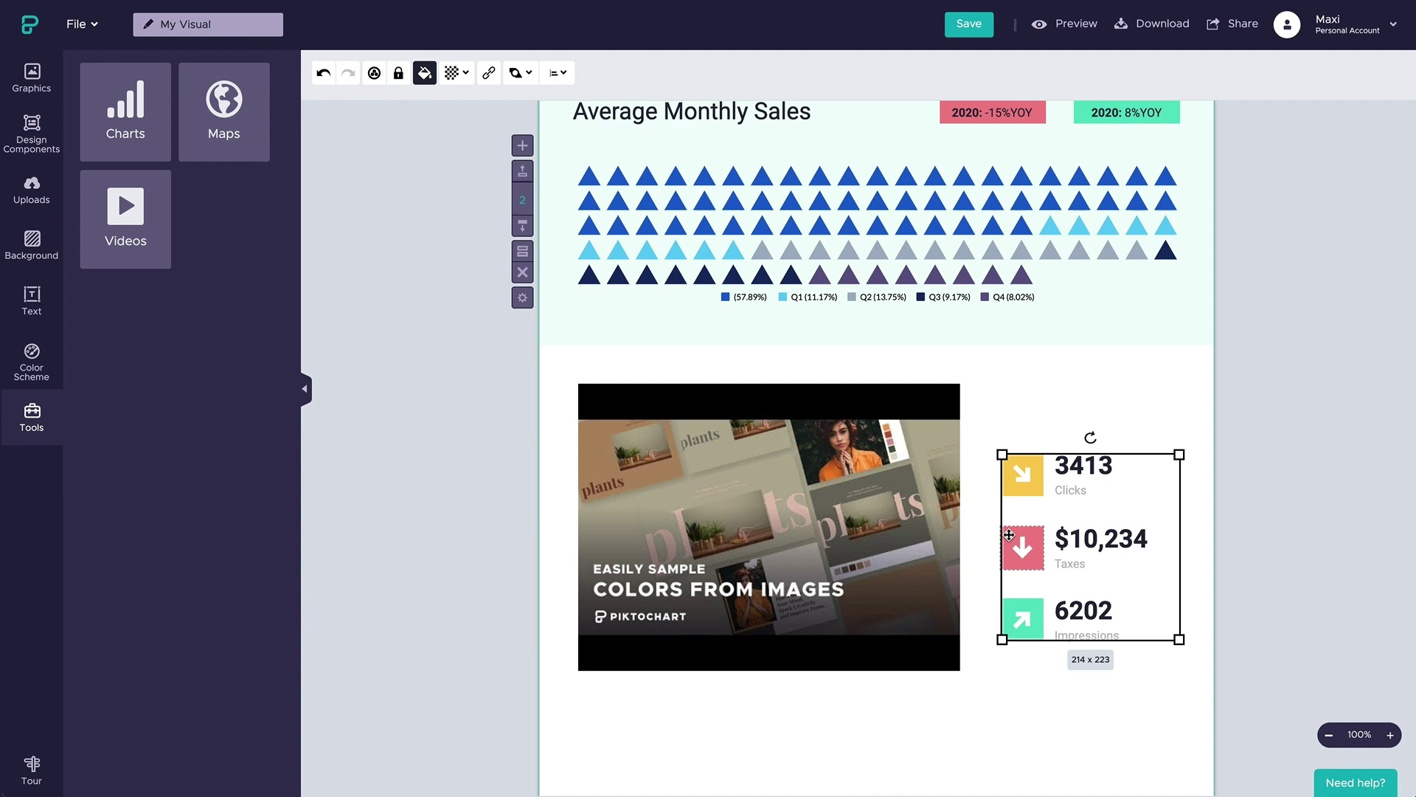
drag(1009, 535, 1007, 466)
click(991, 455)
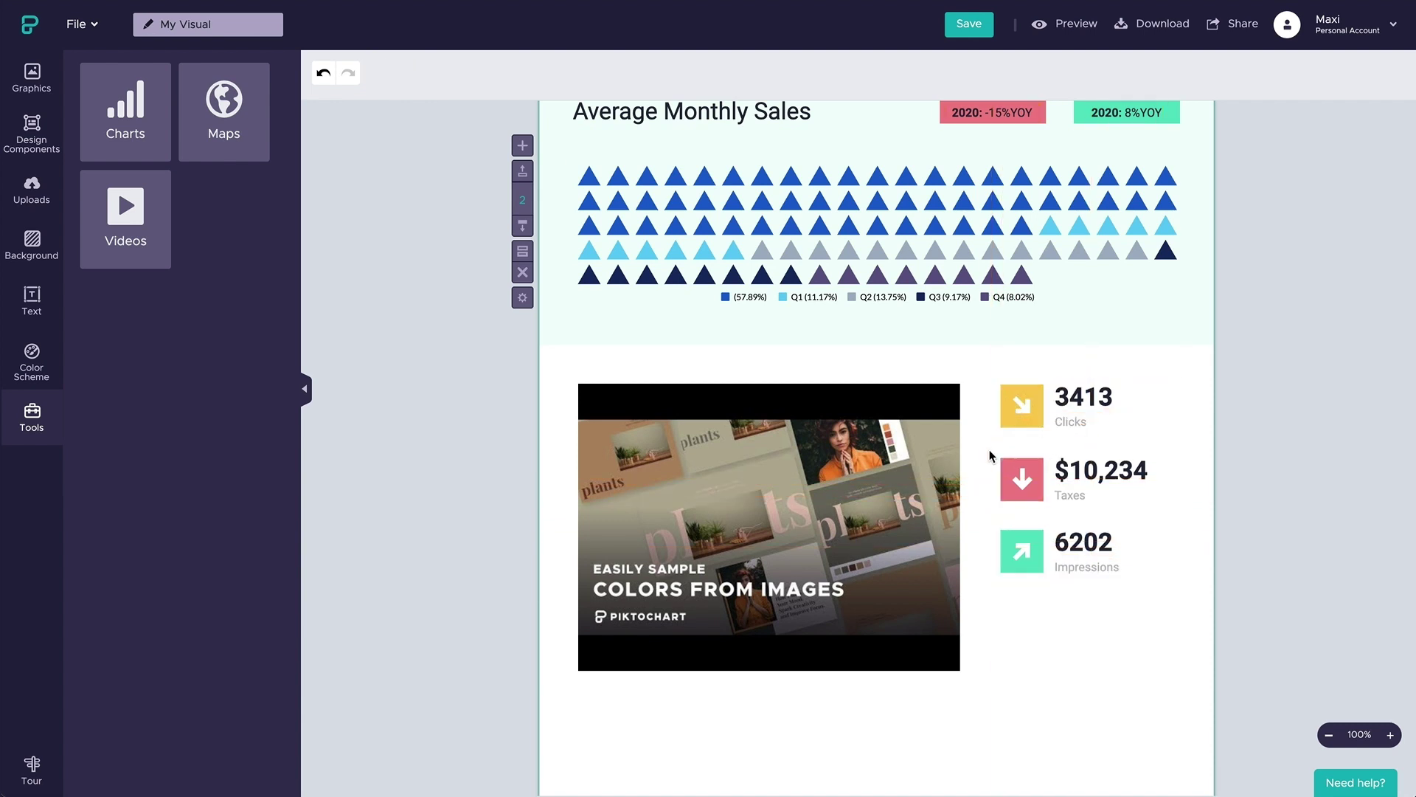
- Recolour the arrow icons: Clicks blue, Taxes dark navy, Impressions light blue
click(1013, 428)
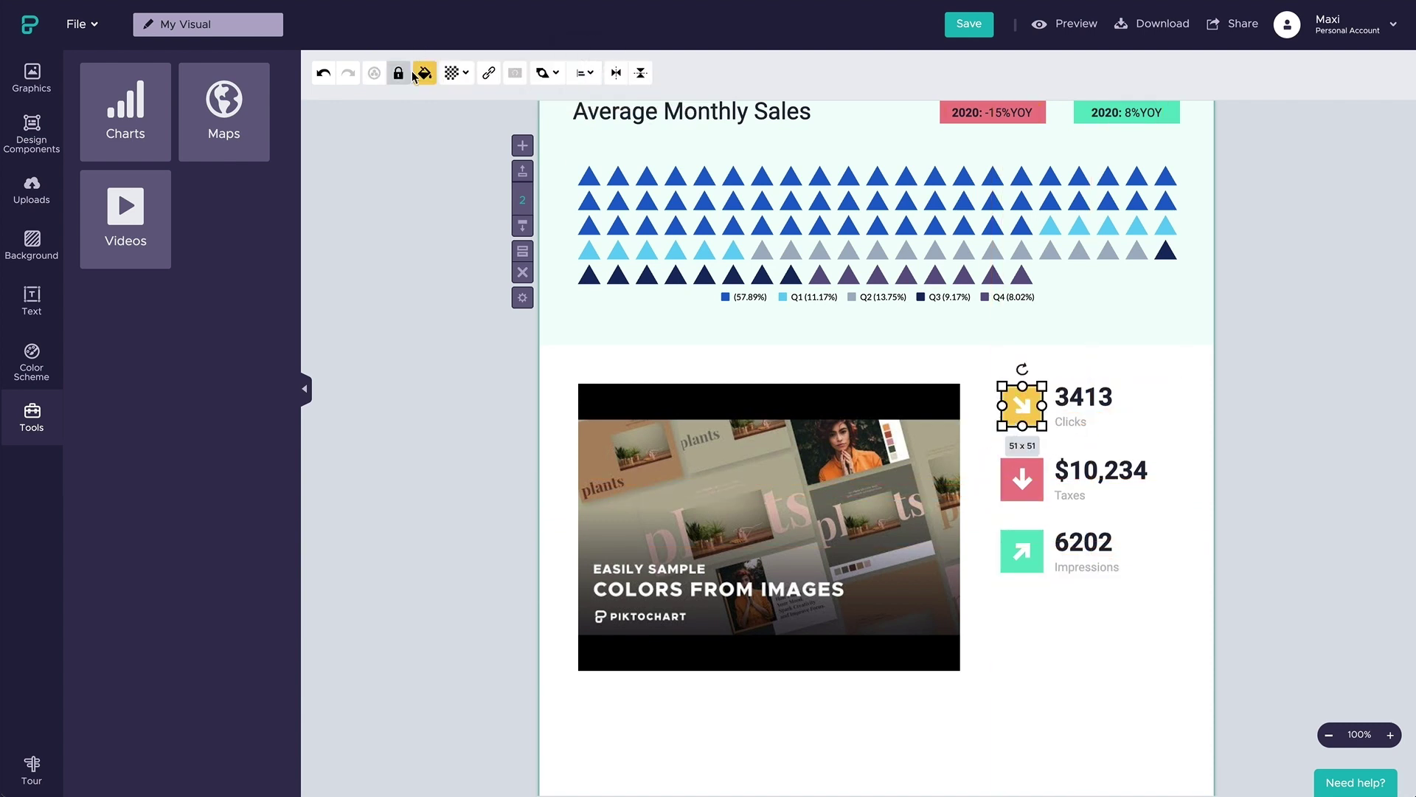
click(424, 73)
click(429, 208)
click(1022, 479)
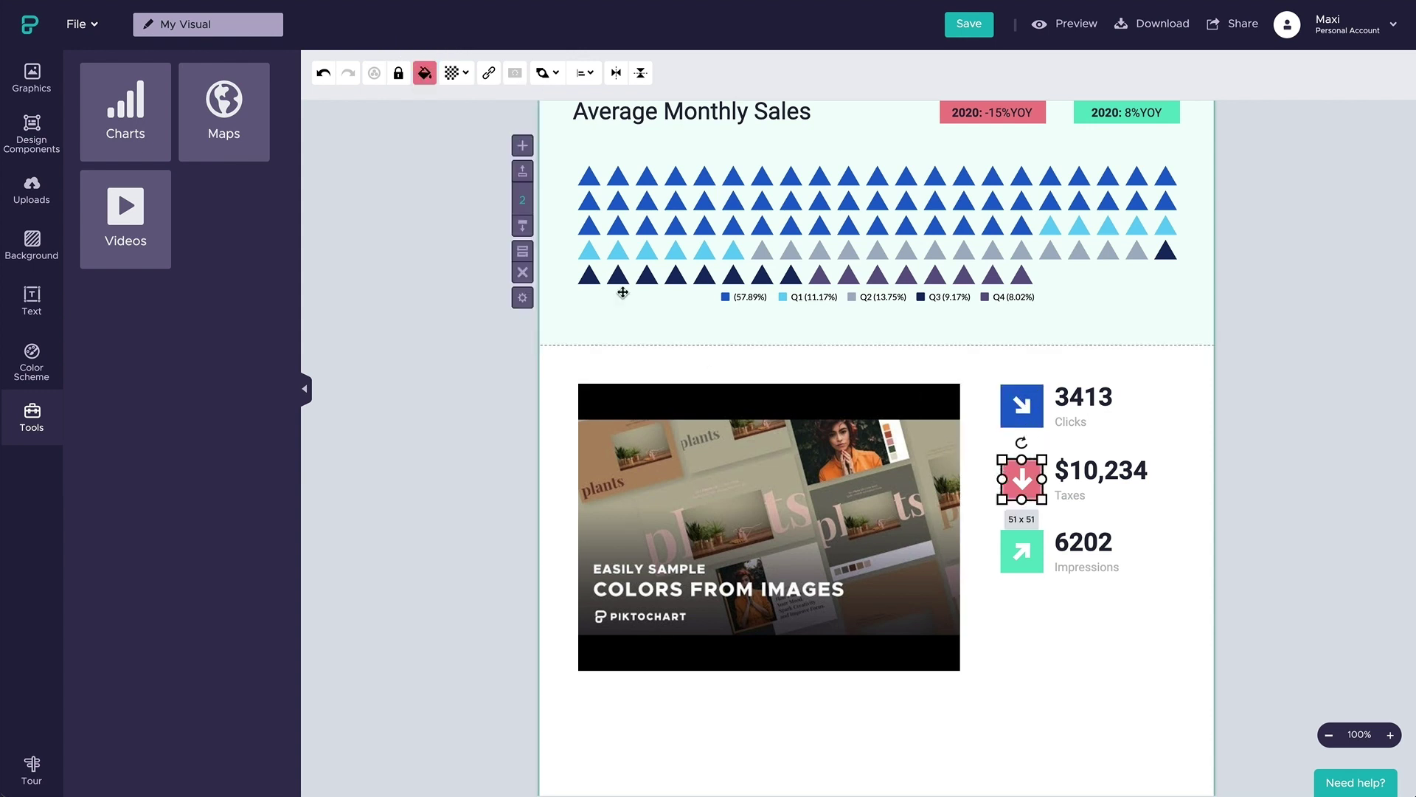
click(426, 74)
click(508, 208)
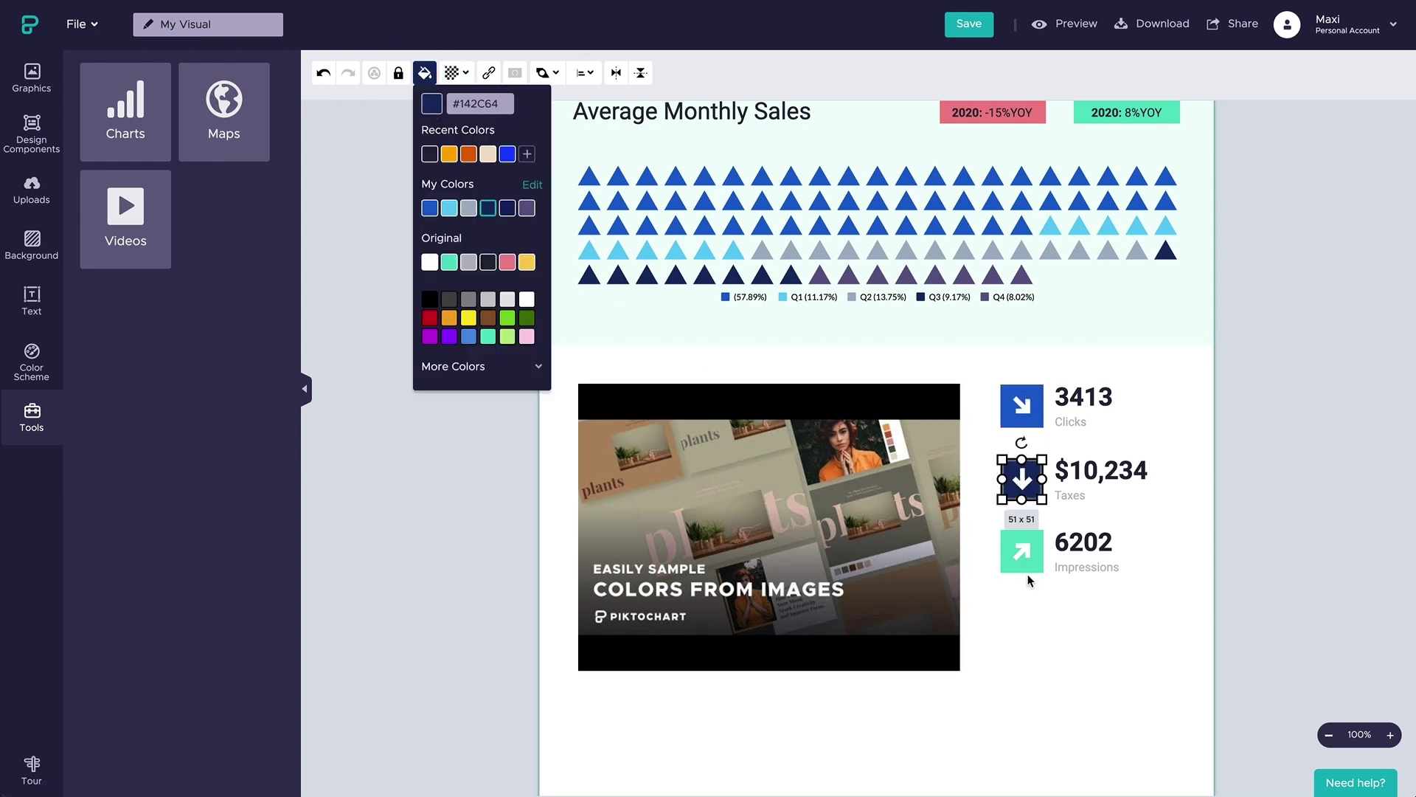
click(1022, 551)
click(426, 73)
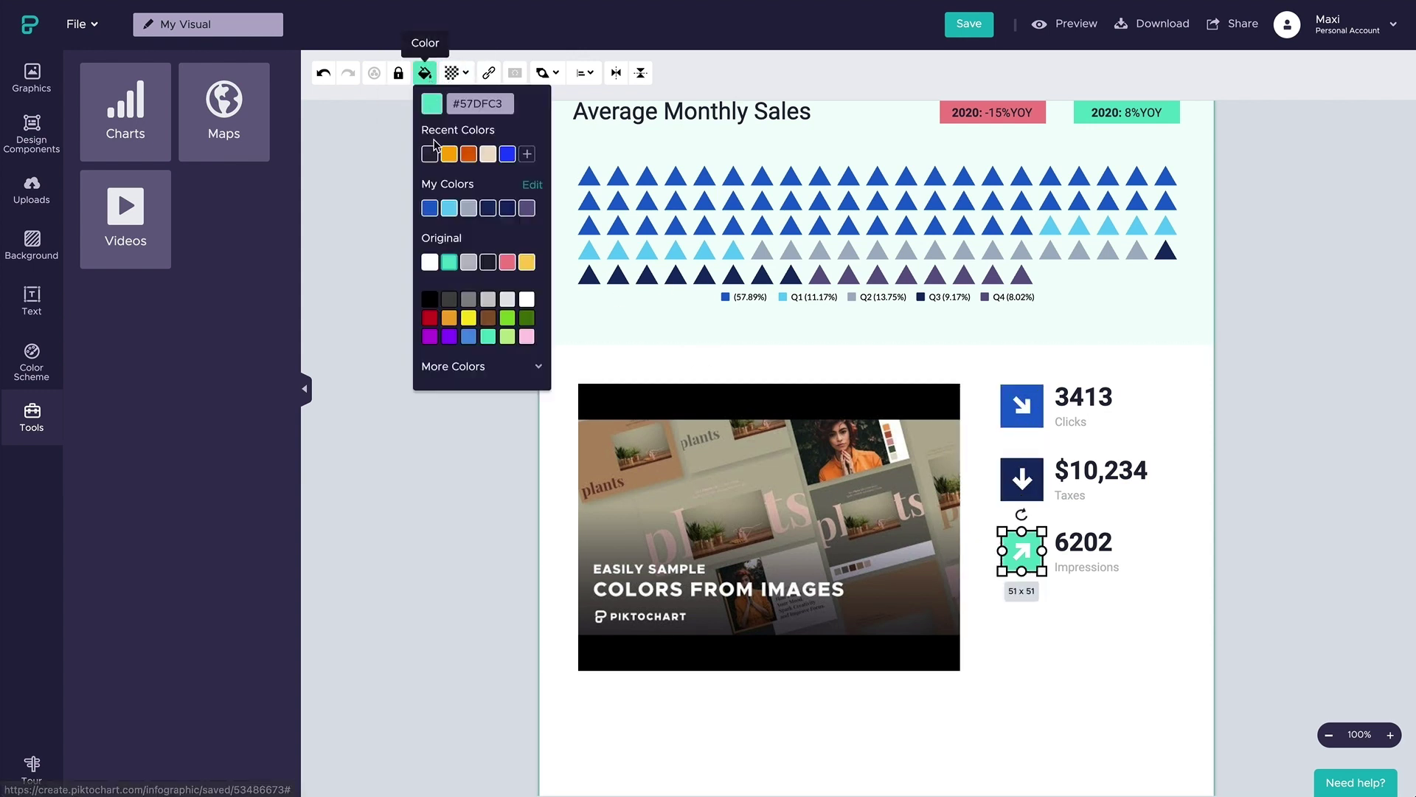
click(448, 208)
click(636, 369)
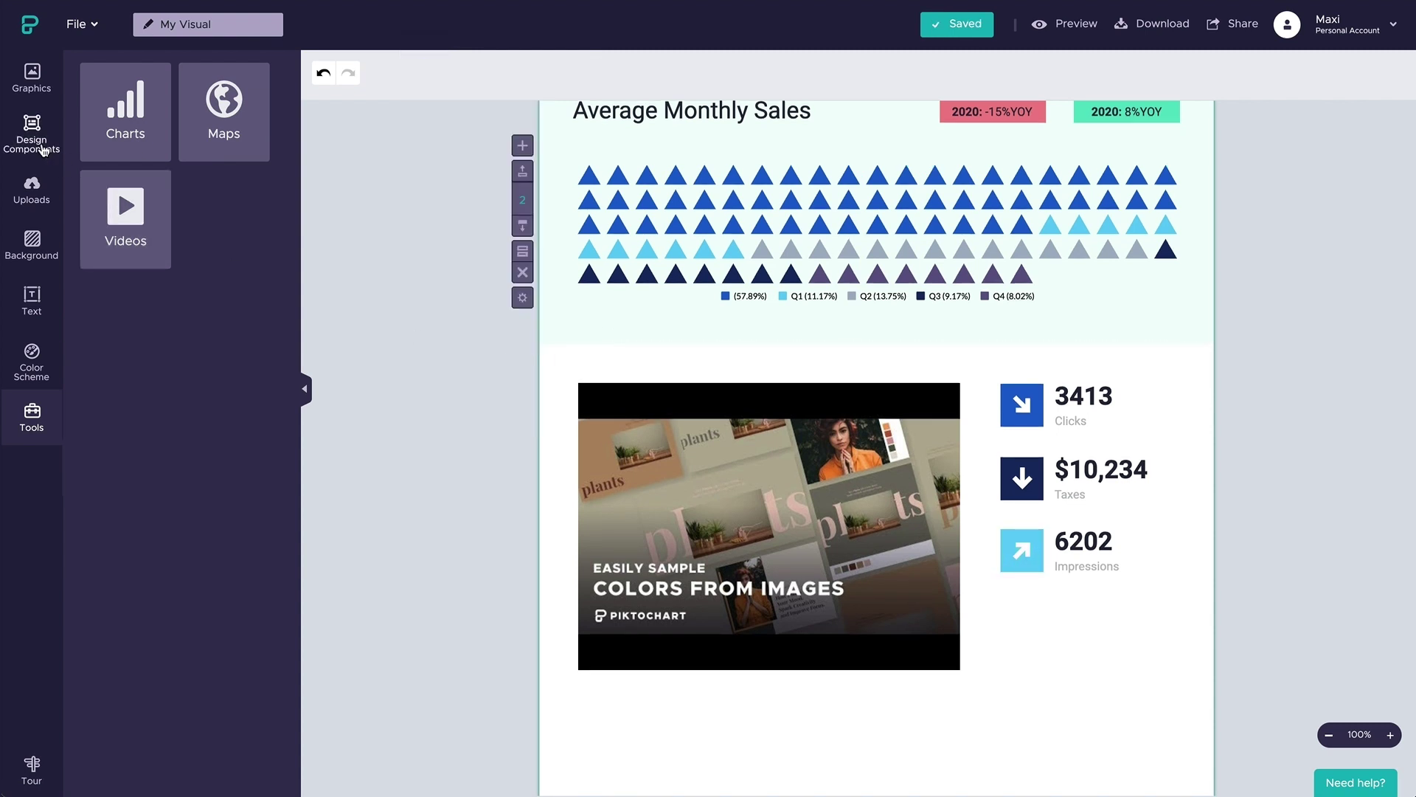
- Add the four-circle timeline (2012, 2017, 2019, 2021) and drag it below the video
click(33, 134)
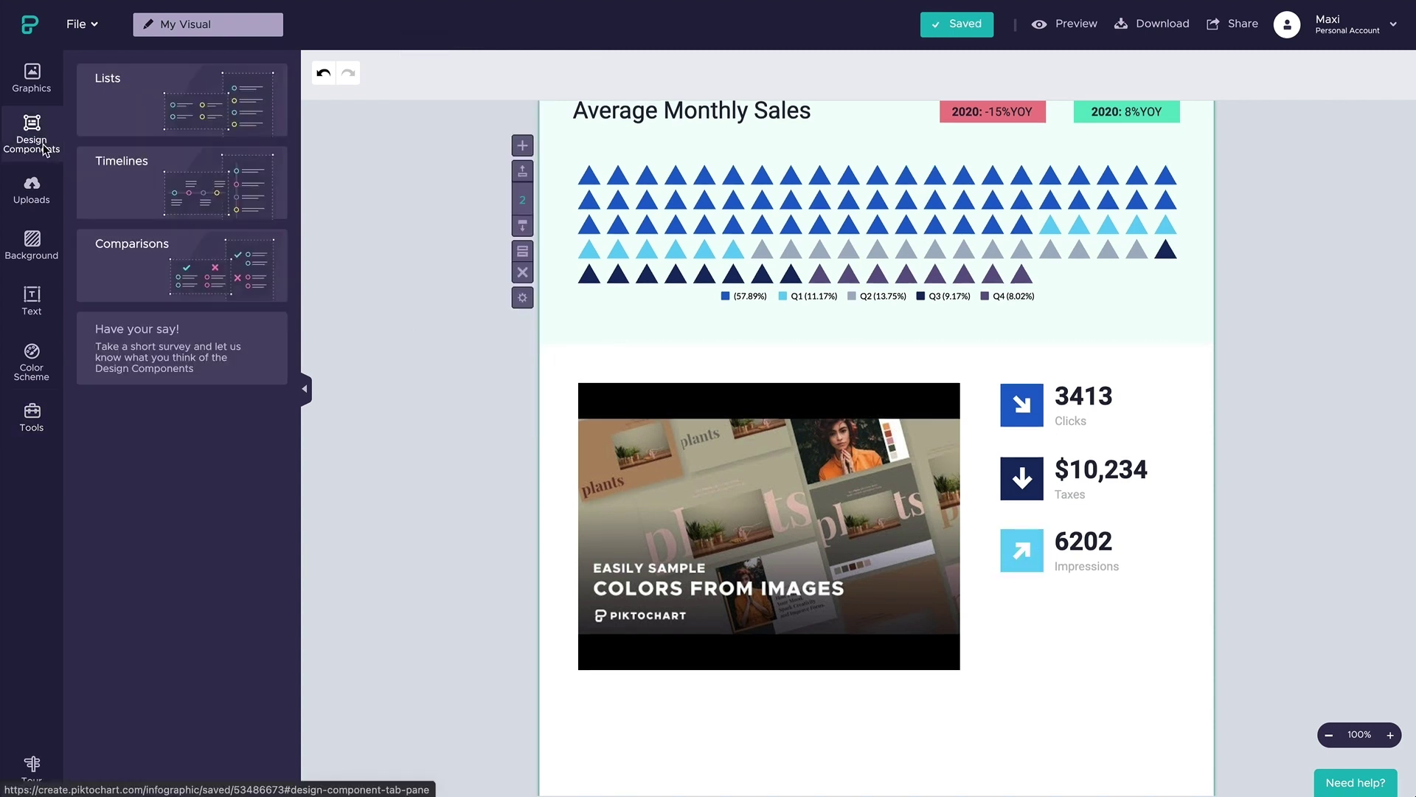
click(220, 168)
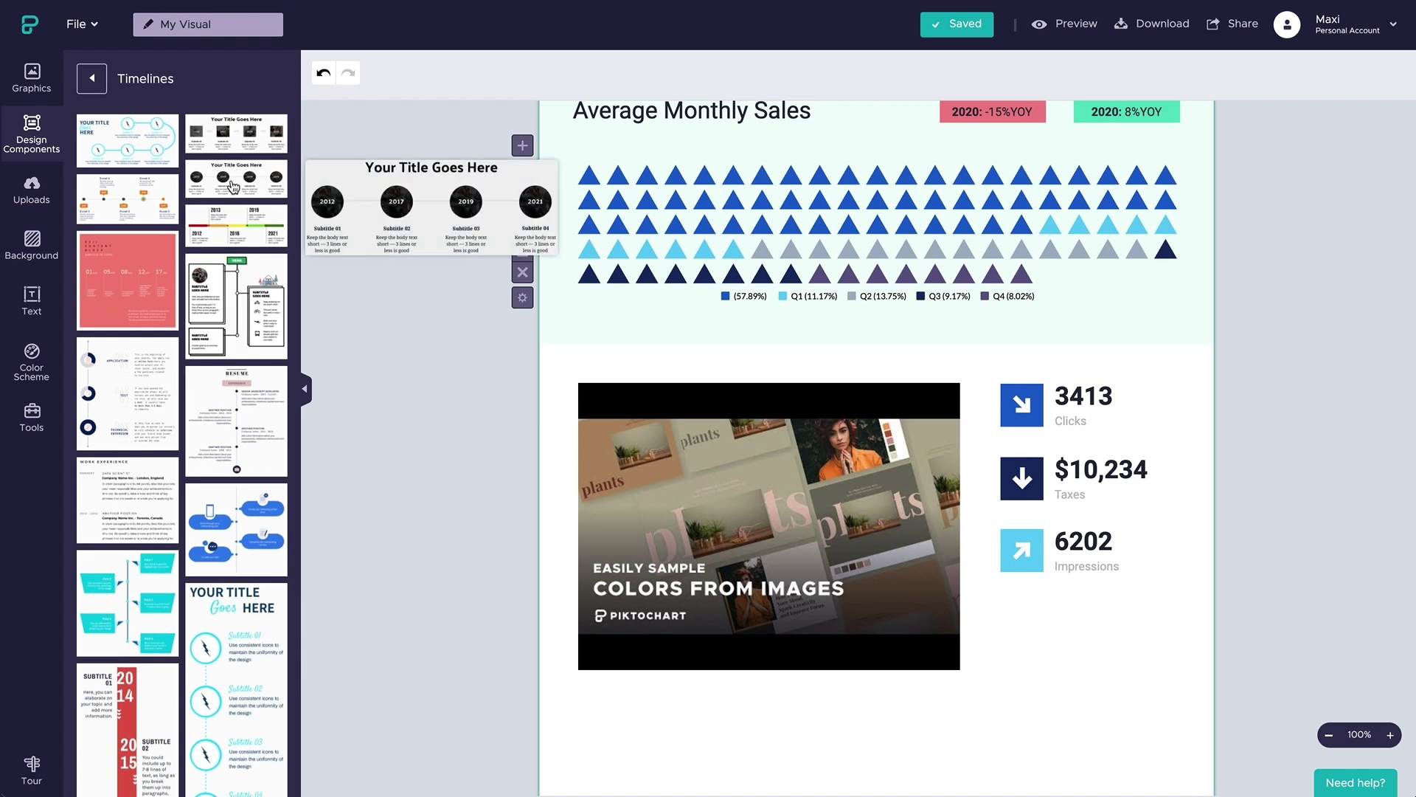
click(236, 178)
scroll(826, 462, down, 5)
drag(819, 262, 783, 624)
scroll(784, 624, down, 3)
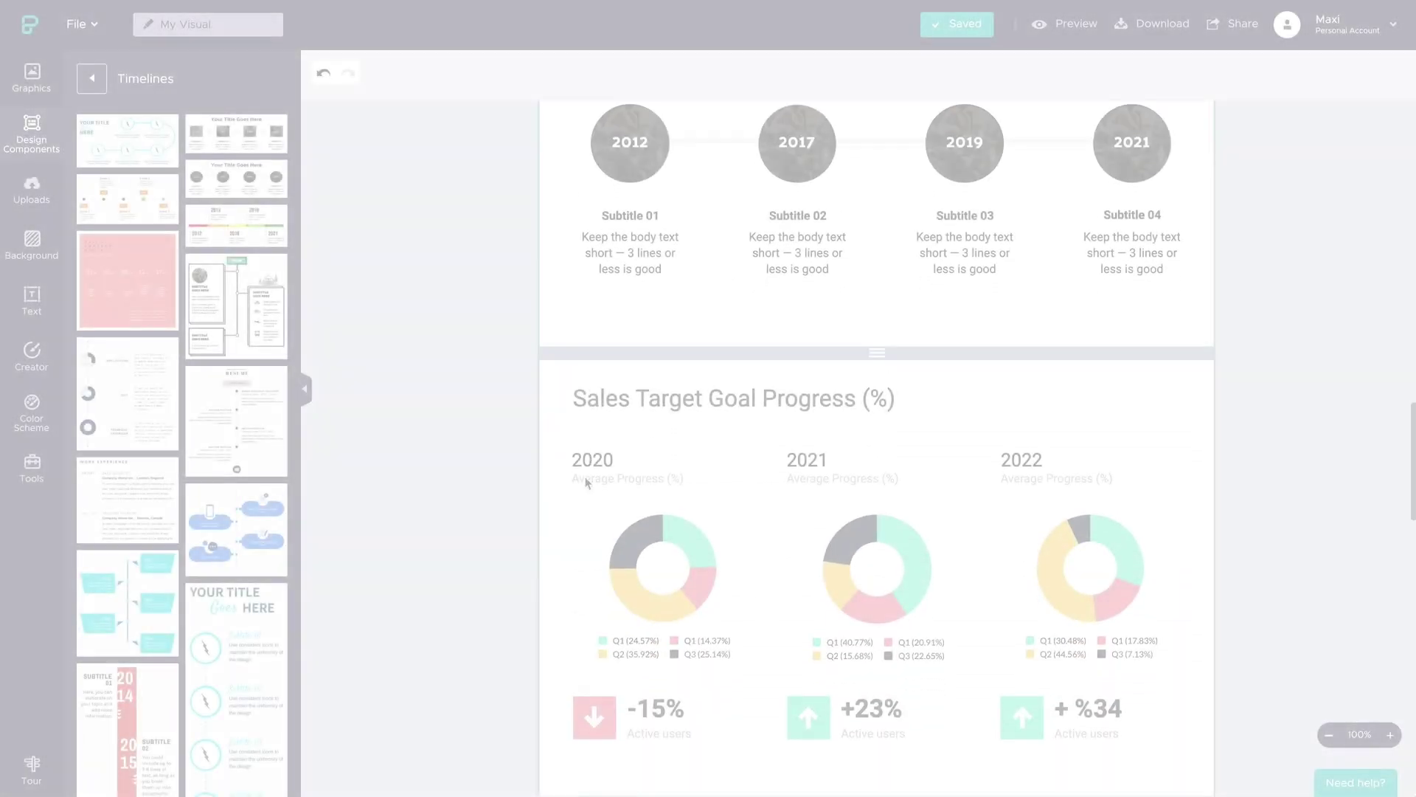
- Recolour the Active users arrows: -15% dark navy, +23% and +%34 light blue
scroll(738, 442, down, 2)
click(594, 602)
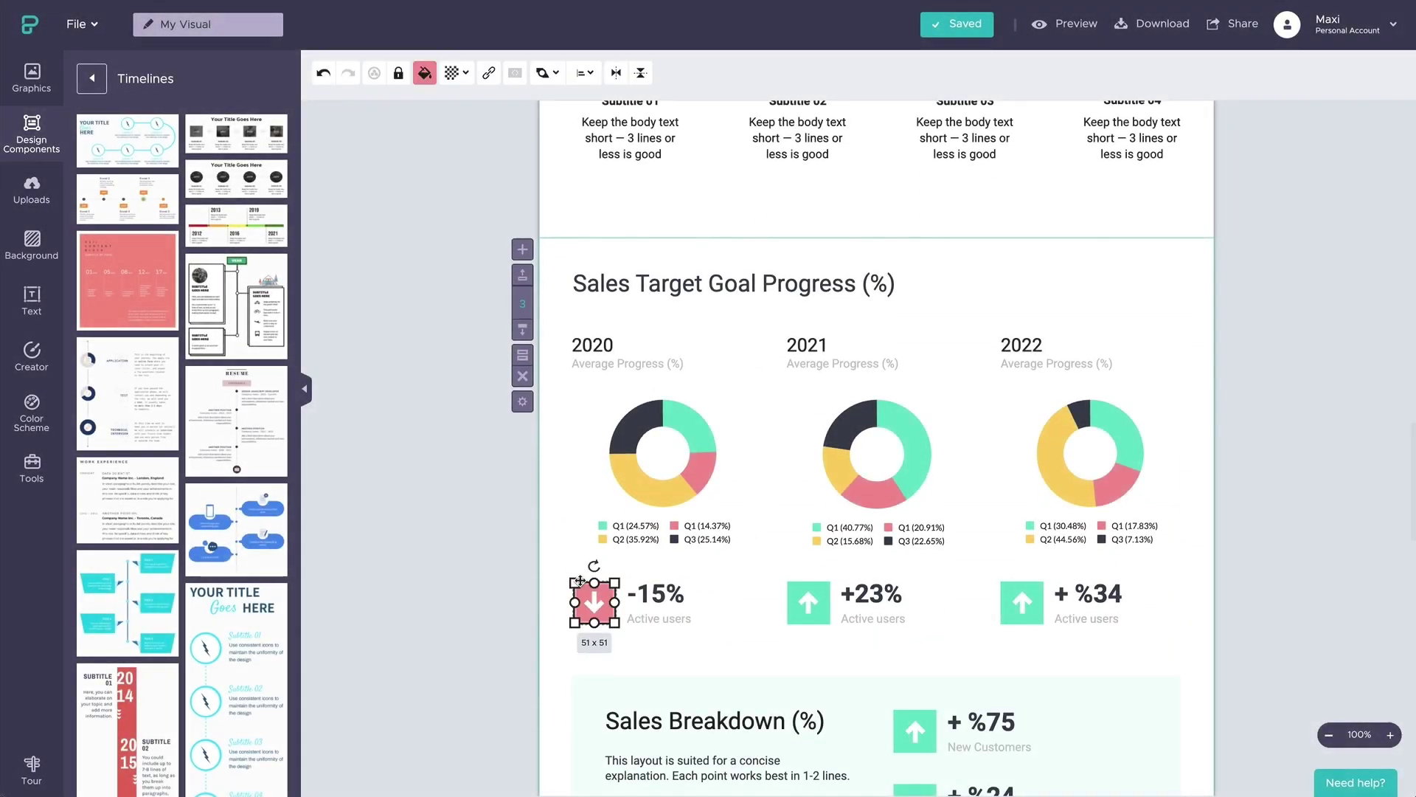
click(425, 72)
click(487, 207)
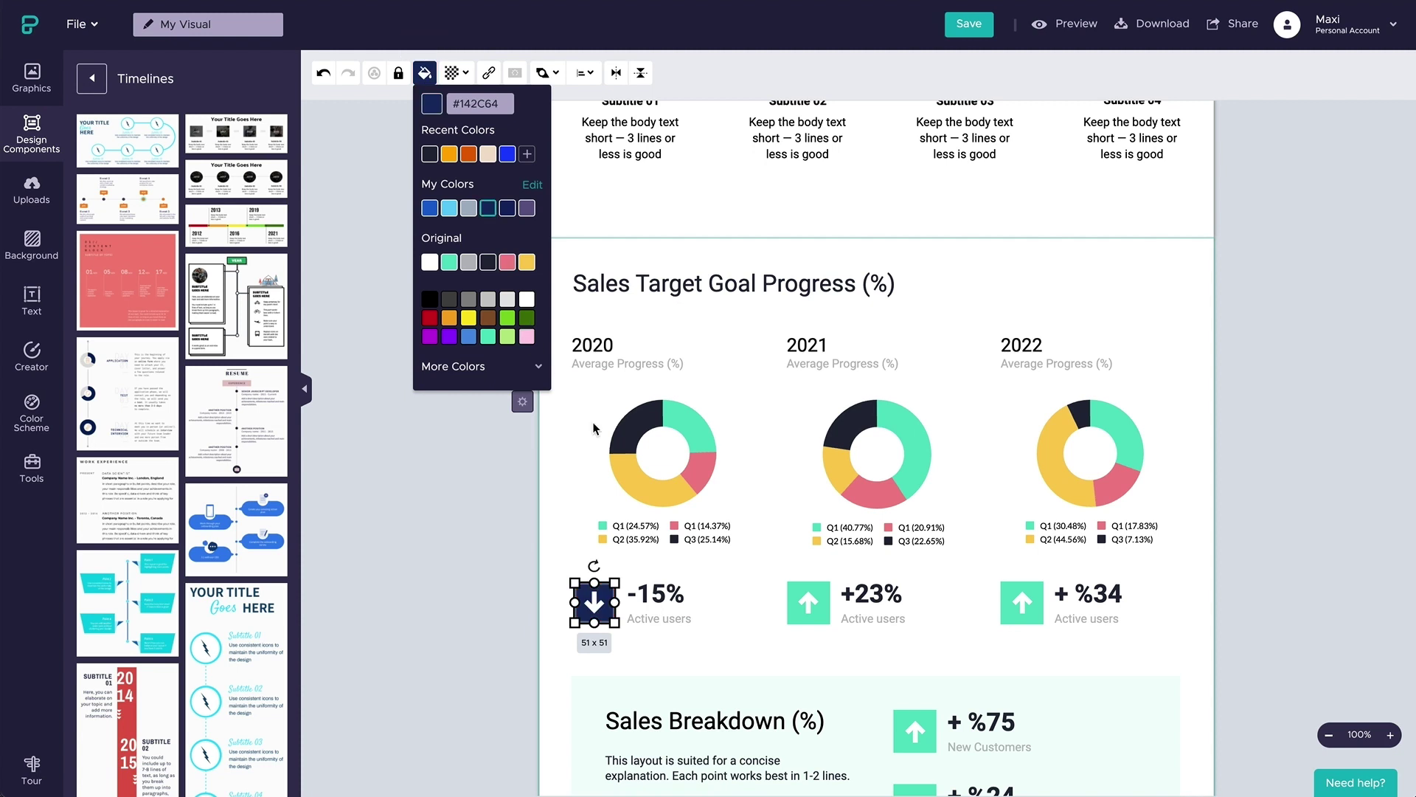
click(798, 587)
click(424, 72)
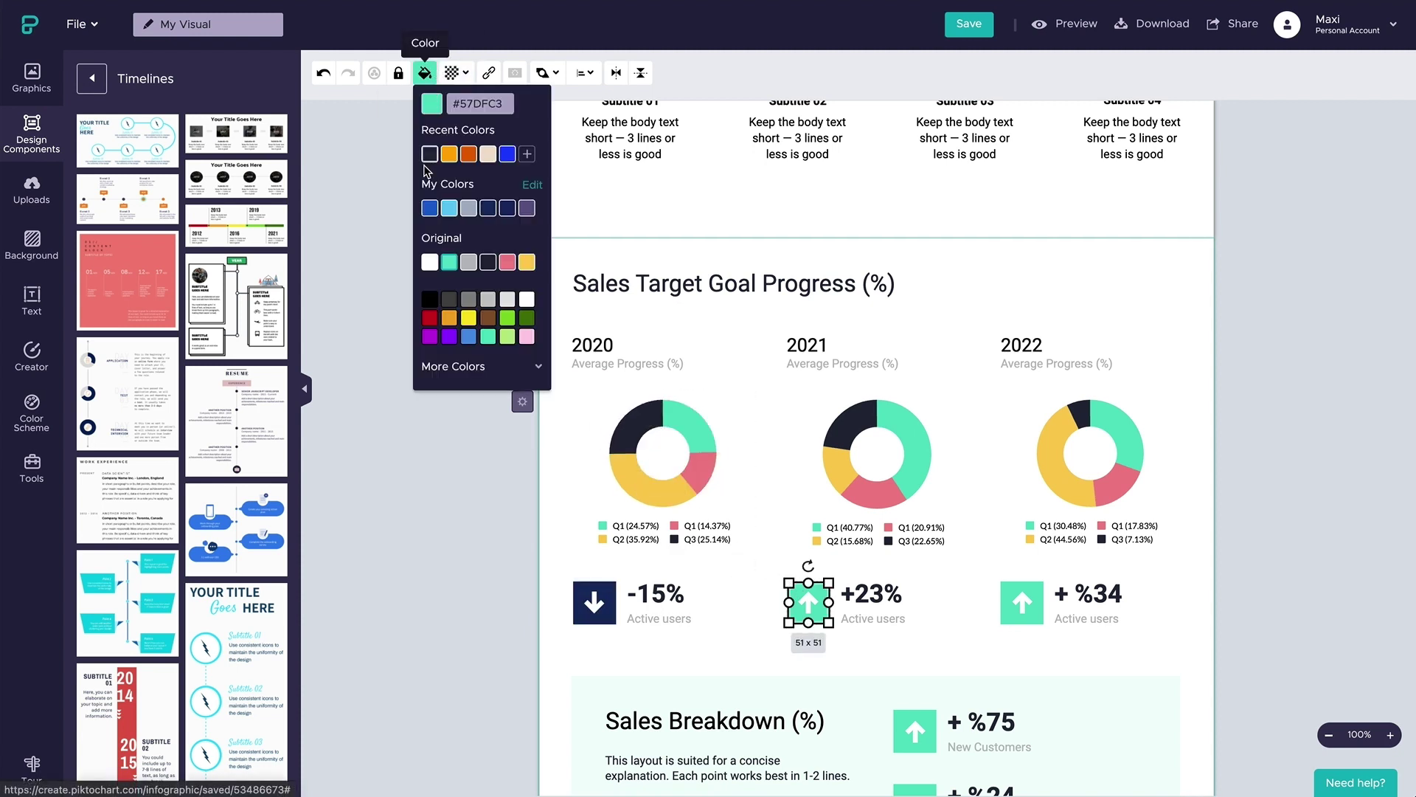
click(449, 208)
click(1022, 602)
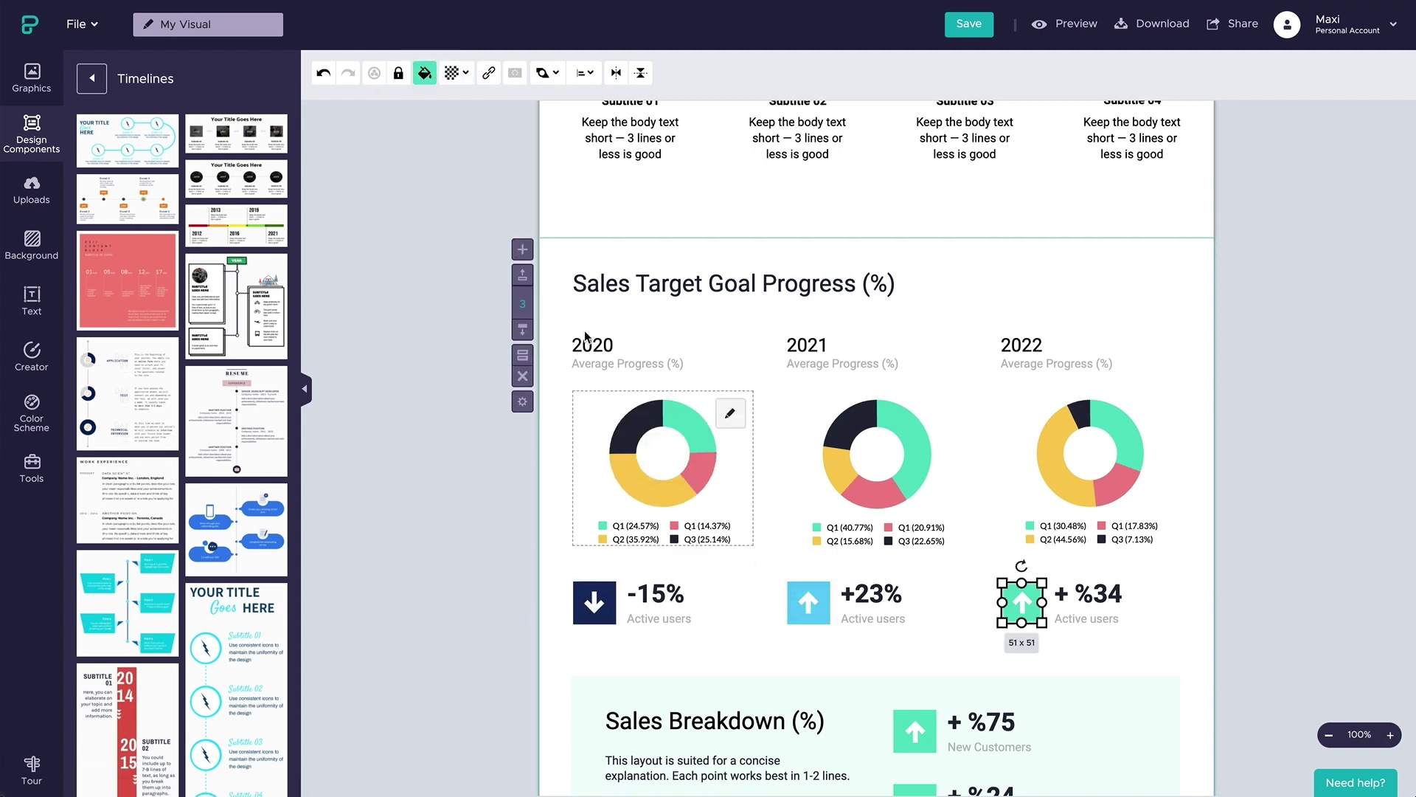
click(427, 73)
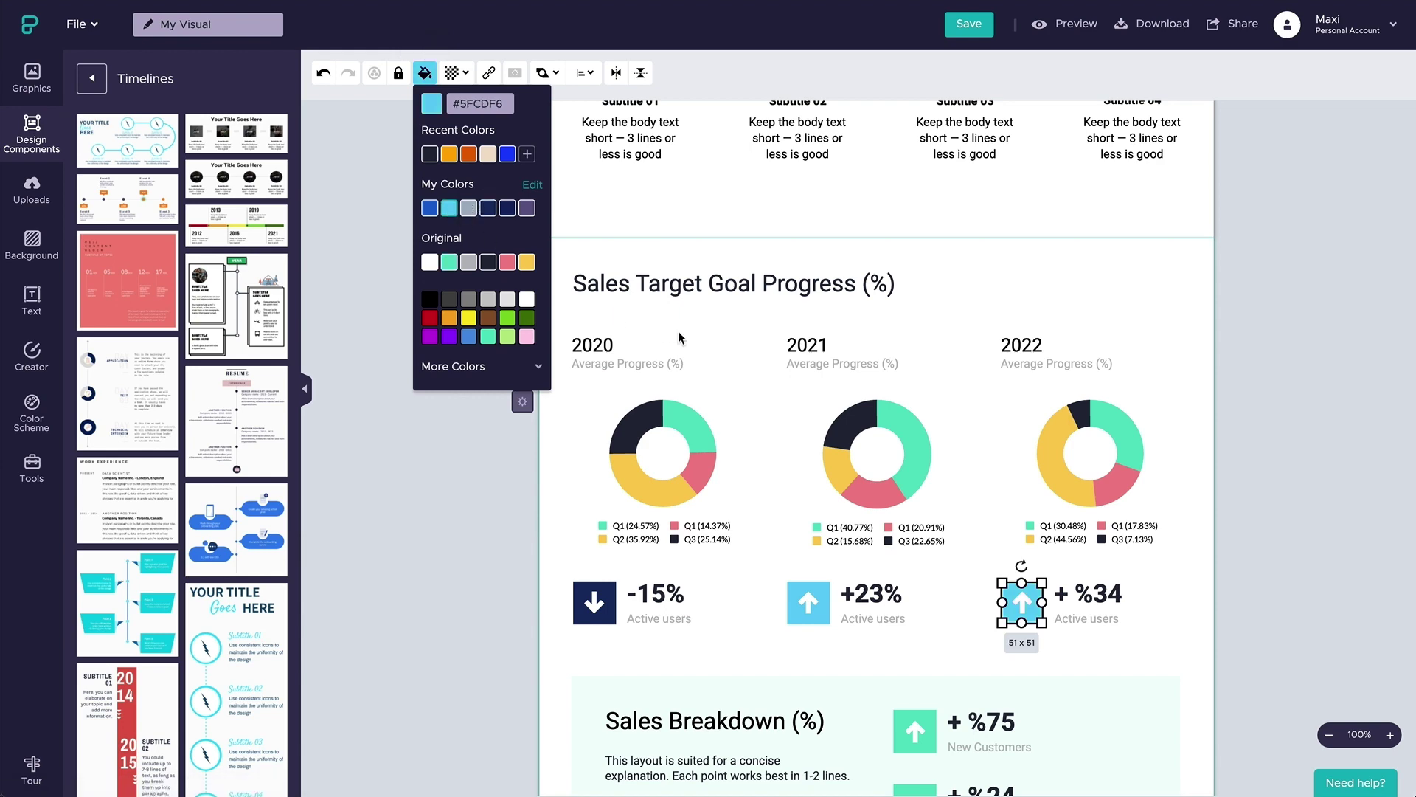
- Tint the Sales Breakdown box light blue
scroll(678, 337, down, 3)
click(737, 508)
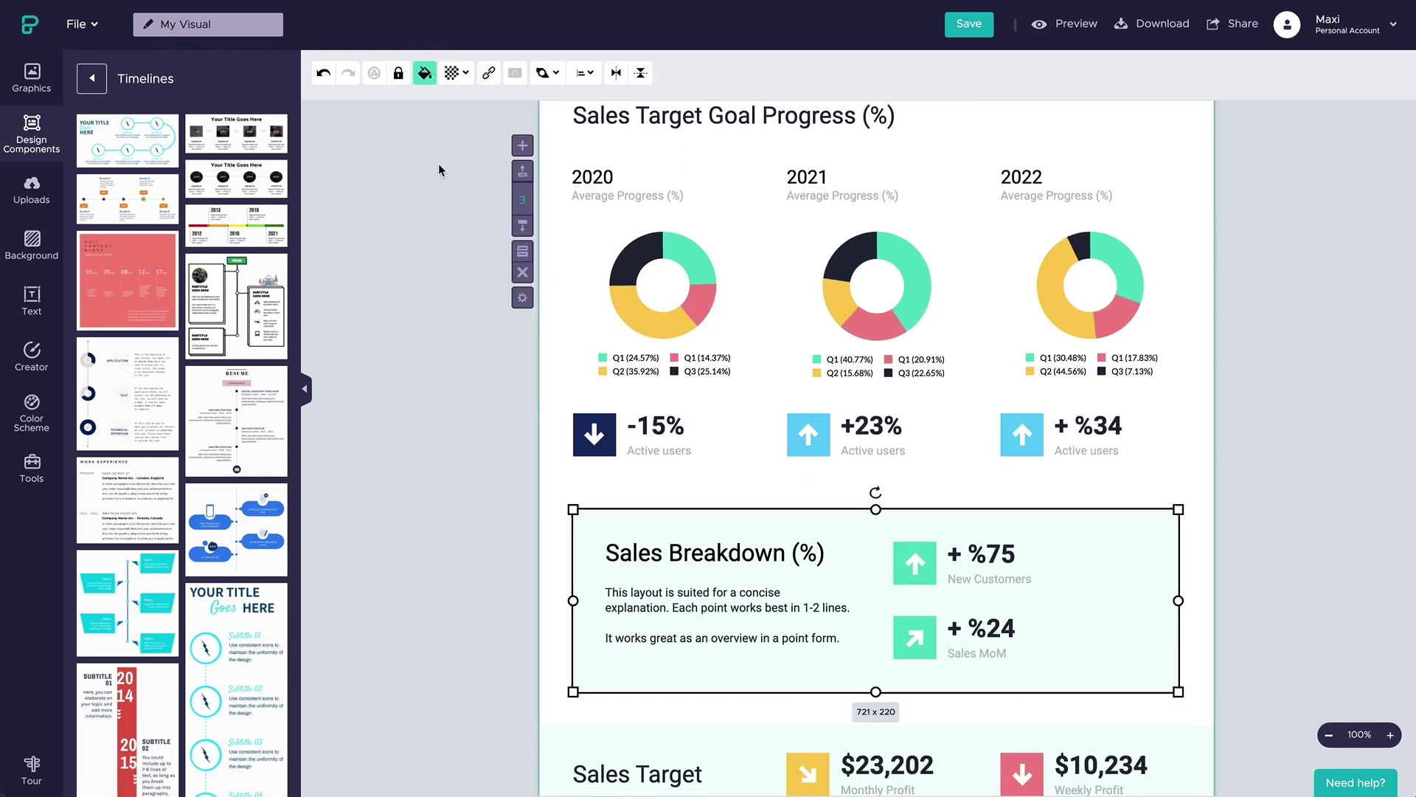
click(425, 72)
click(450, 208)
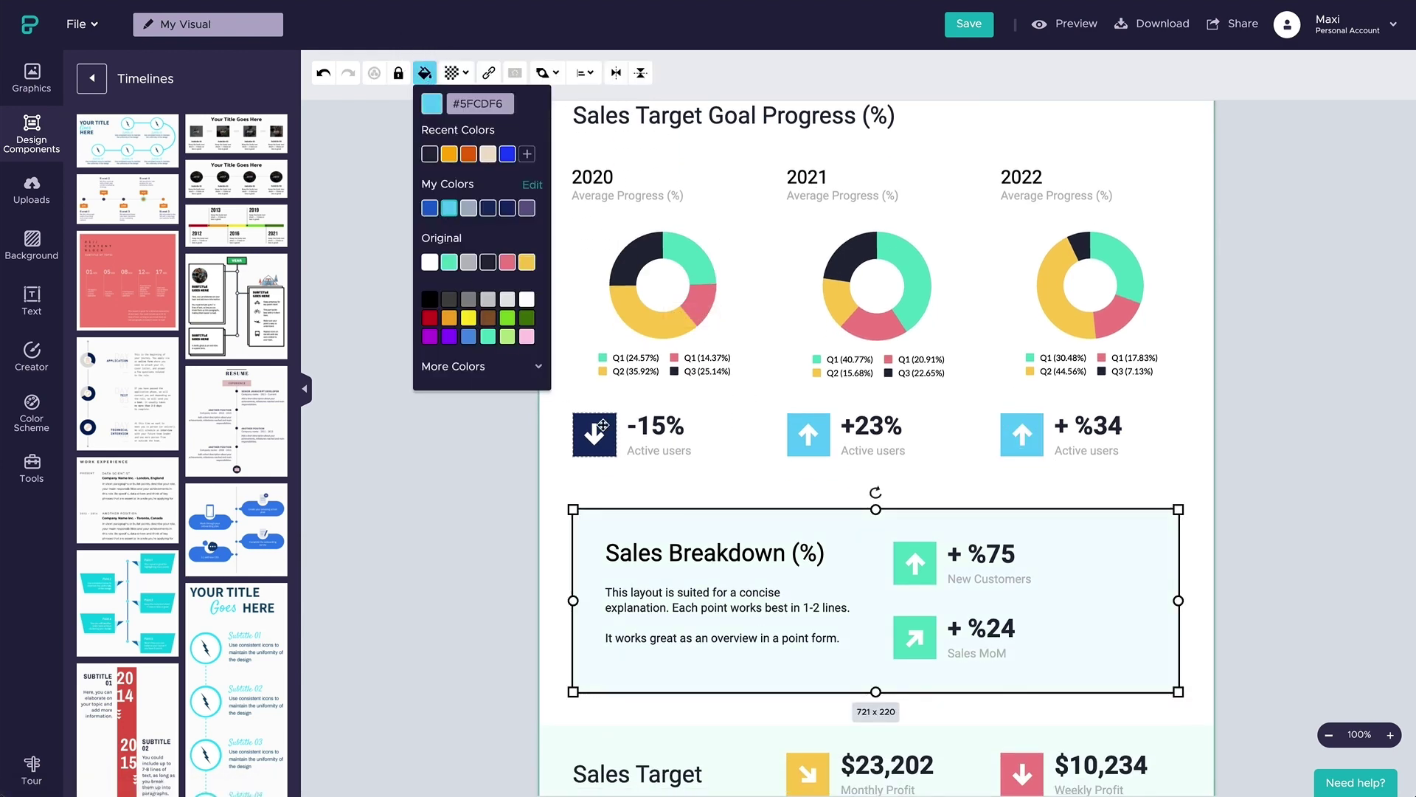
click(746, 483)
scroll(741, 481, up, 20)
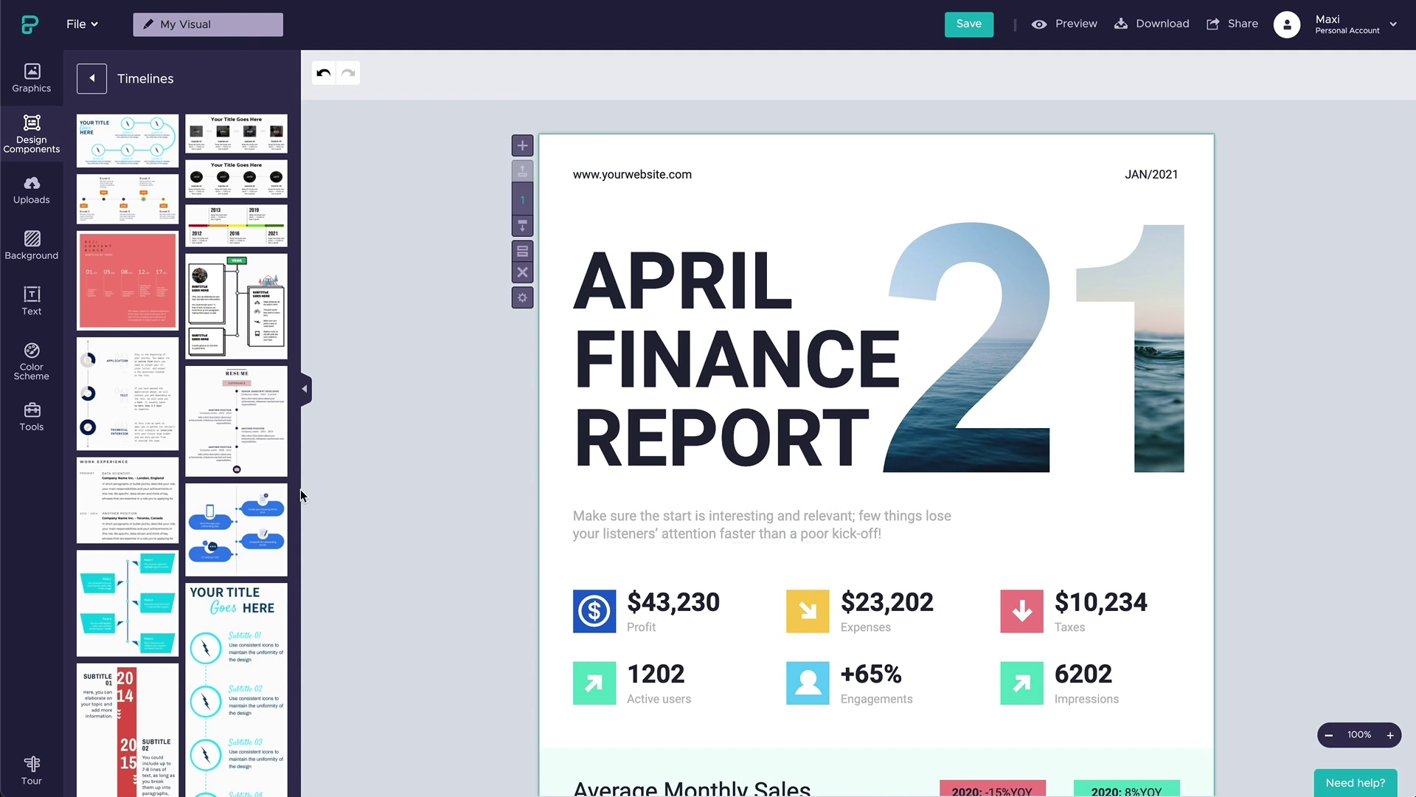
- Switch the infographic to the Dark colour scheme after trying Ocean
click(31, 365)
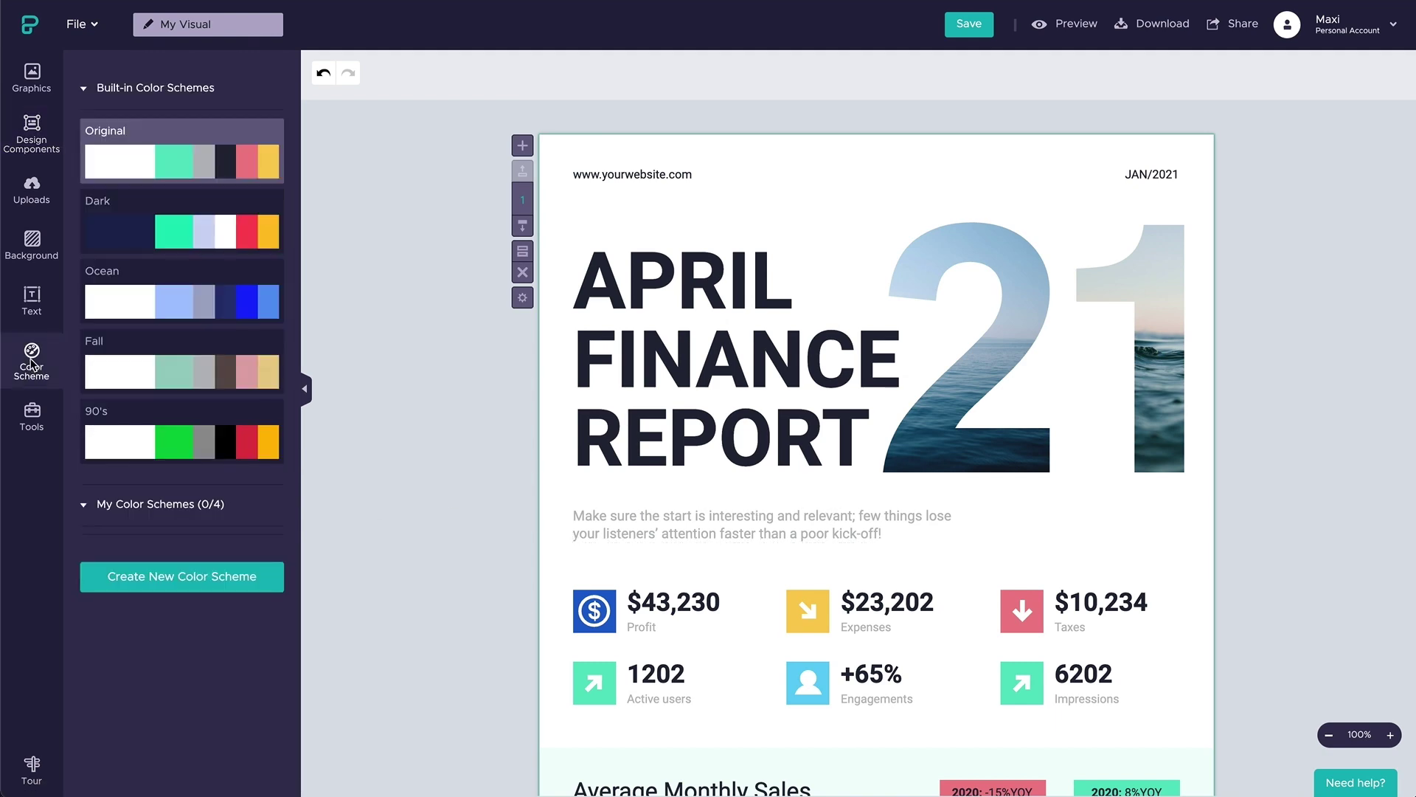
click(177, 306)
click(219, 222)
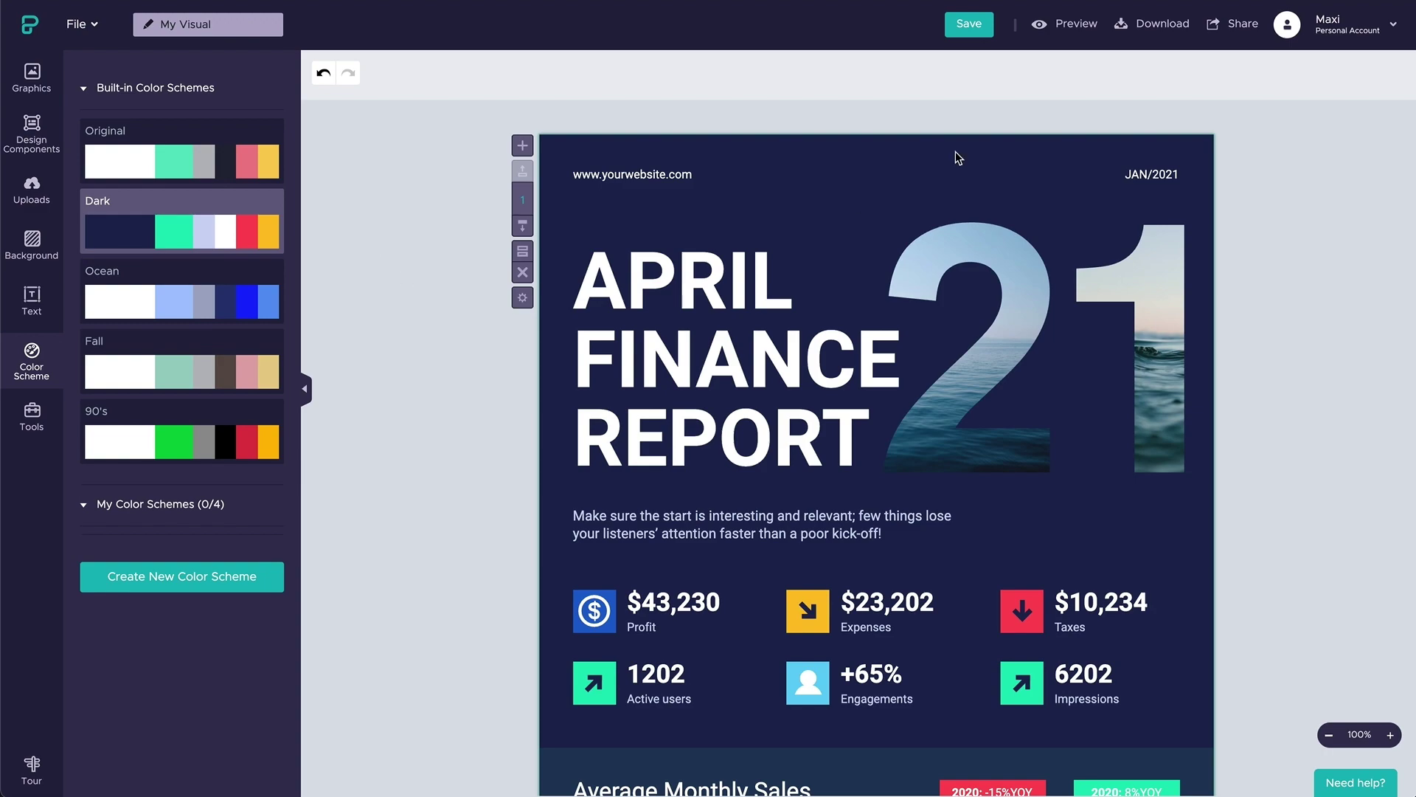
- Save the visual and retitle it 'April Finance Report'
click(973, 26)
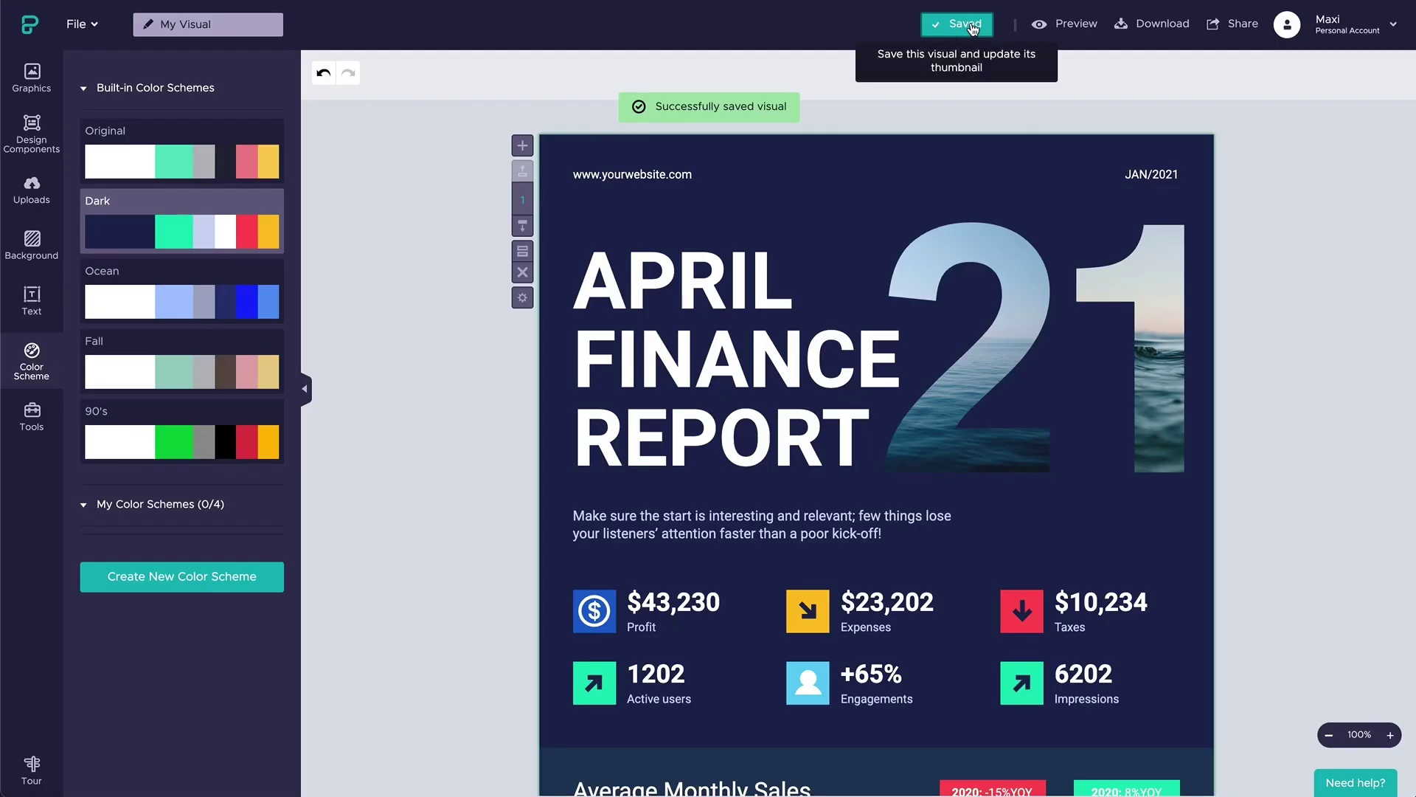
click(209, 25)
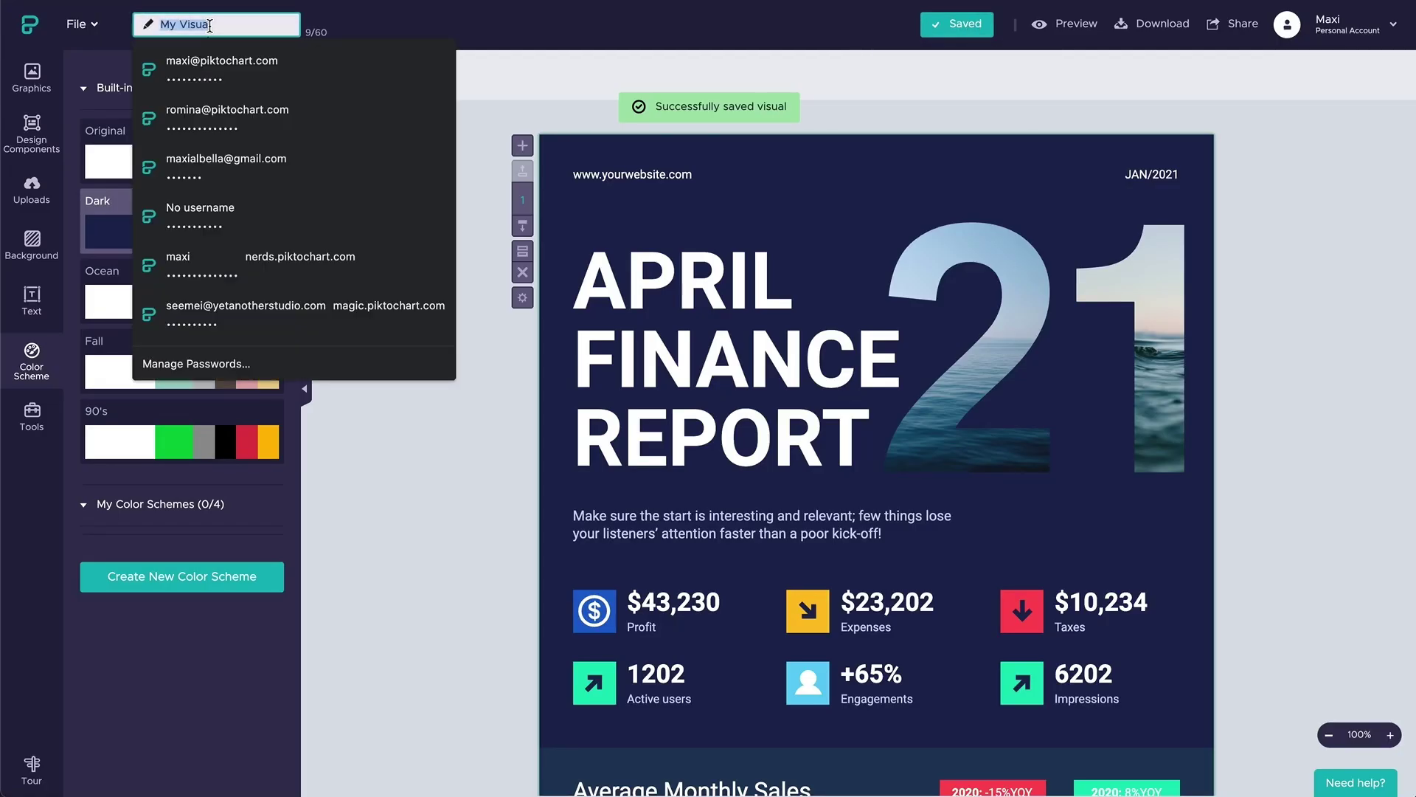
text(April Finance Report)
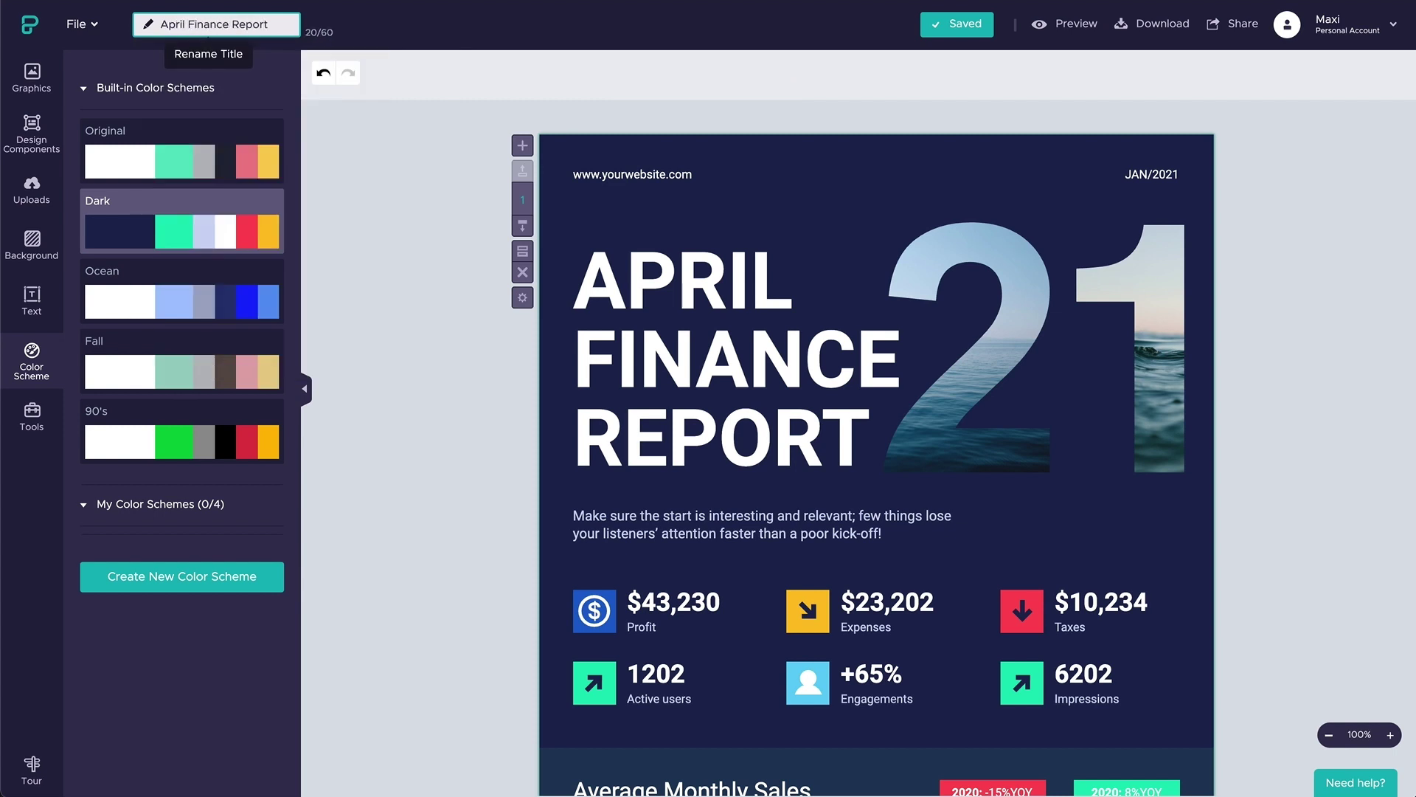
click(406, 141)
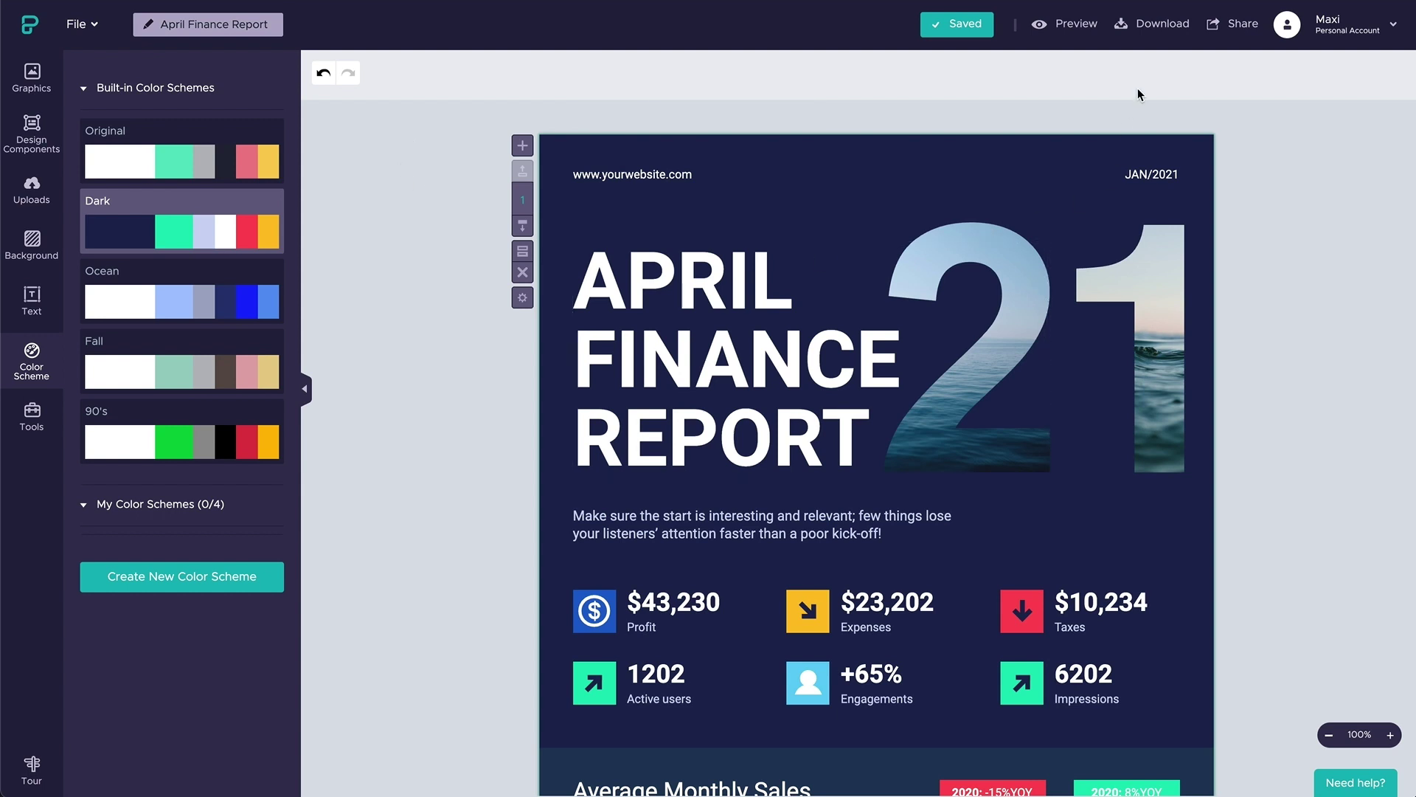
- Download the April Finance Report as a PDF at Medium quality and dismiss the download bar
click(1153, 33)
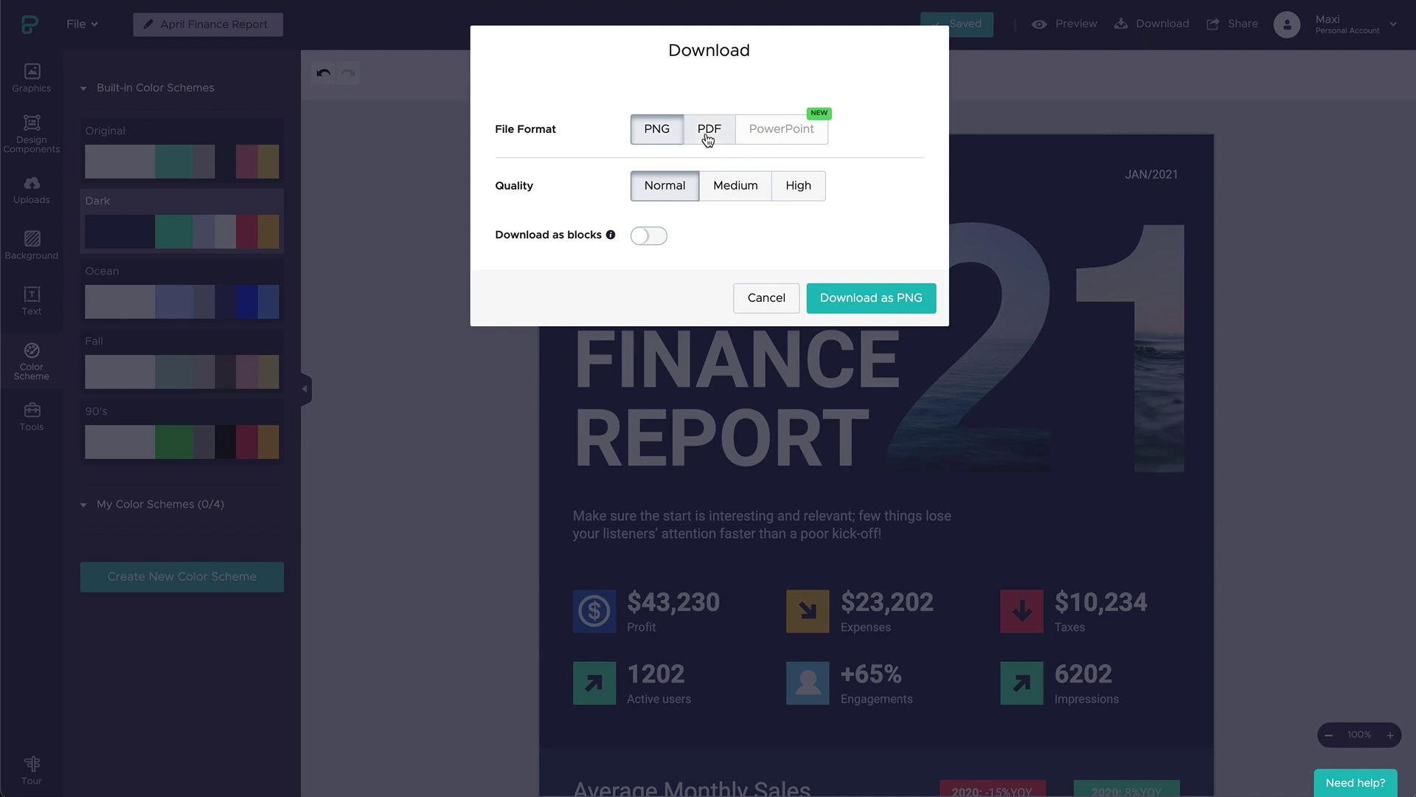
click(708, 138)
click(736, 185)
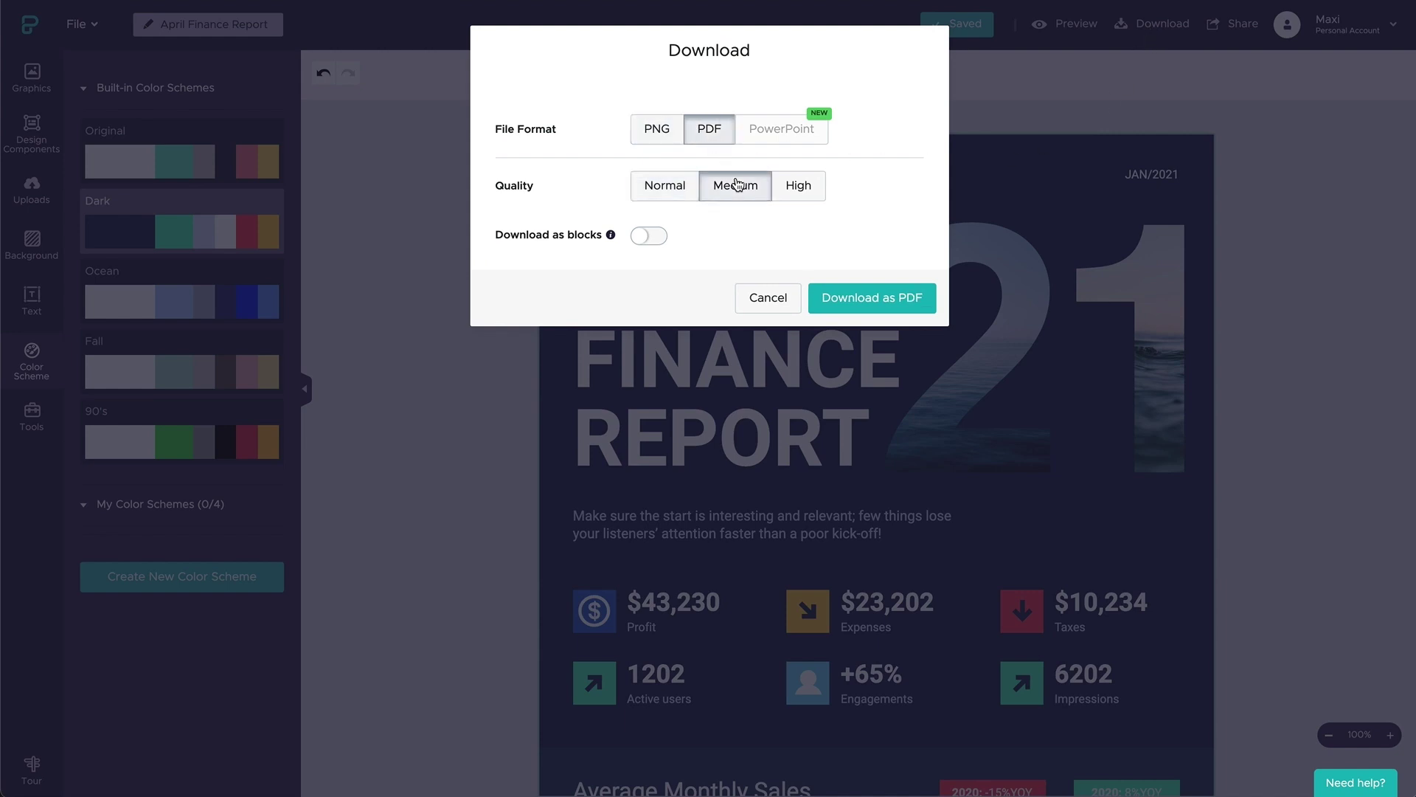
click(882, 306)
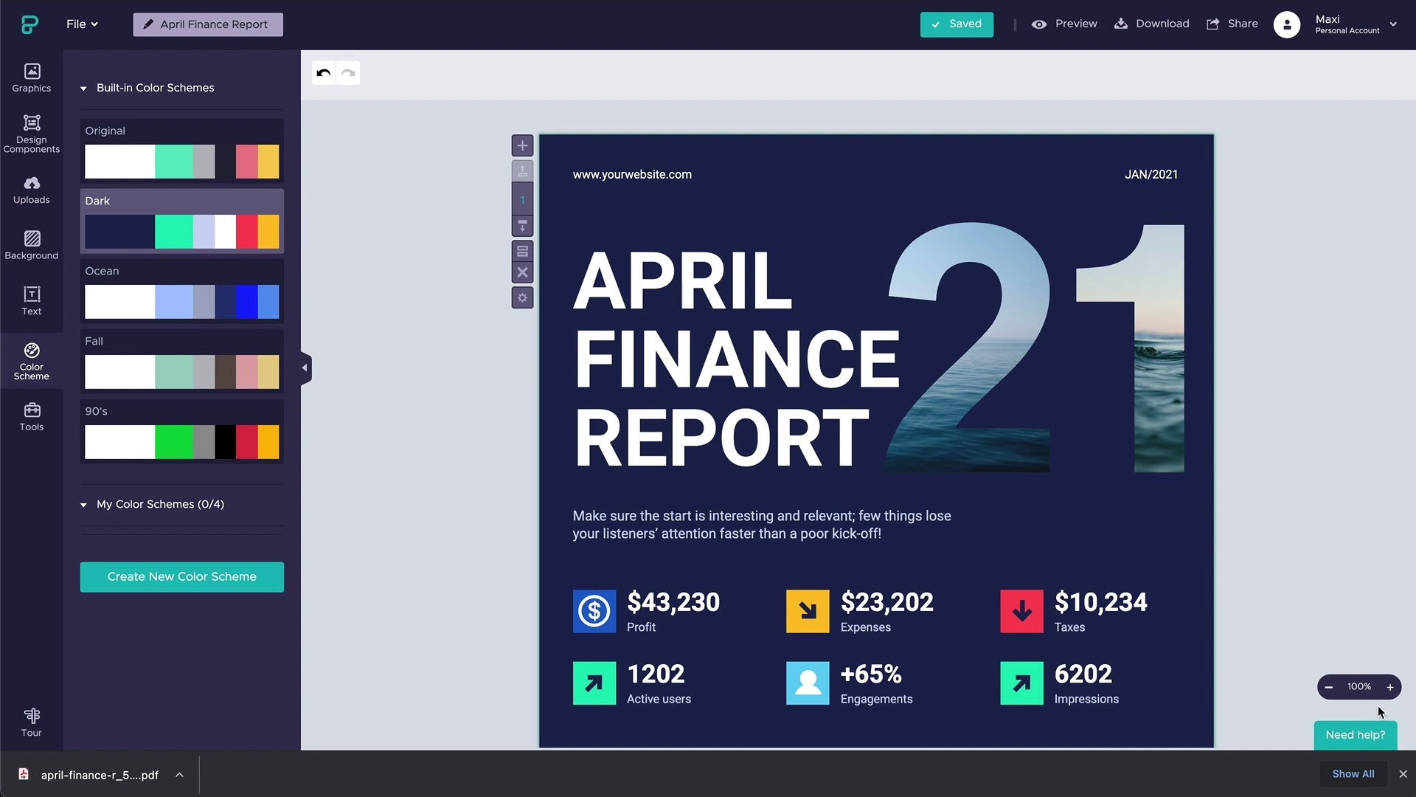
click(1404, 774)
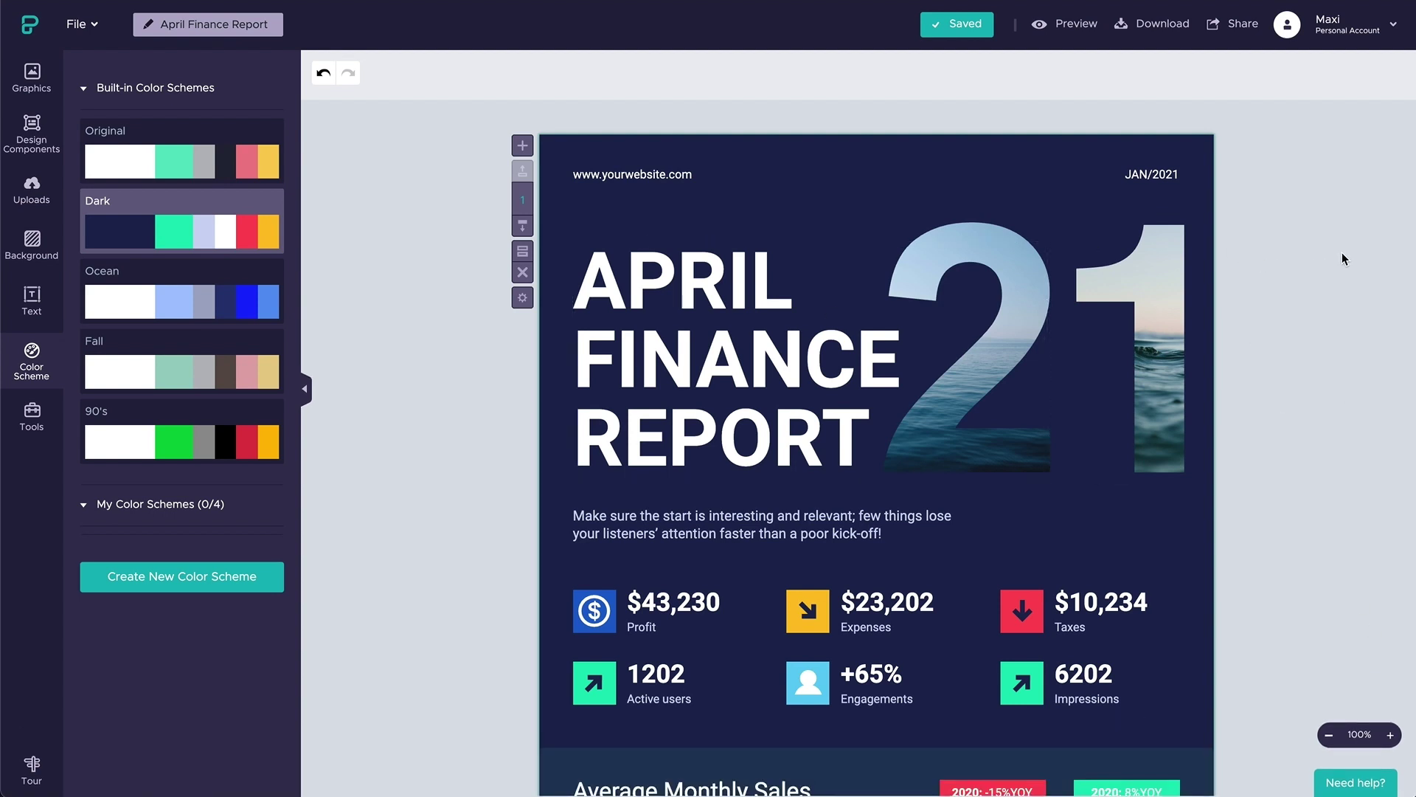
- Make the report's share link public and scroll through the published page
click(1225, 30)
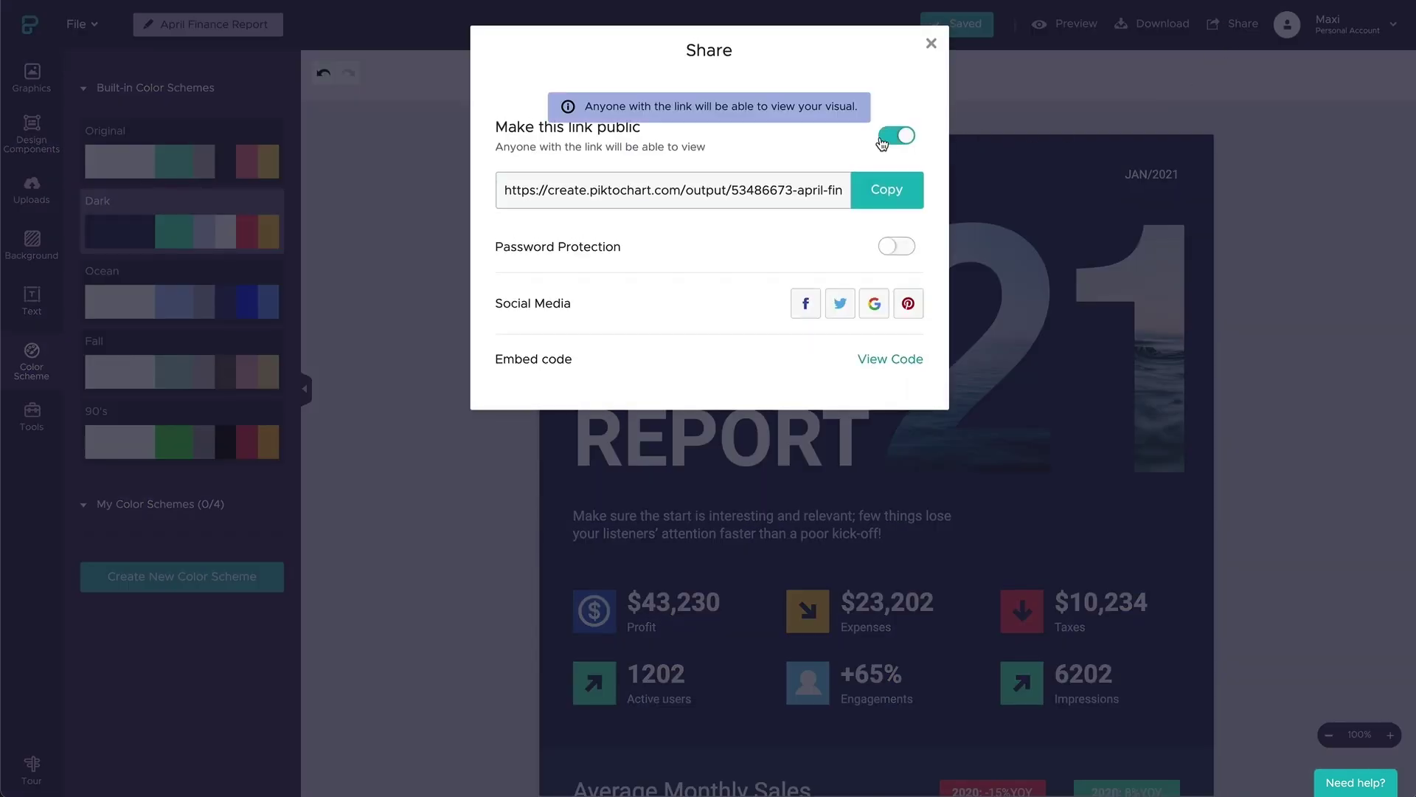
click(887, 190)
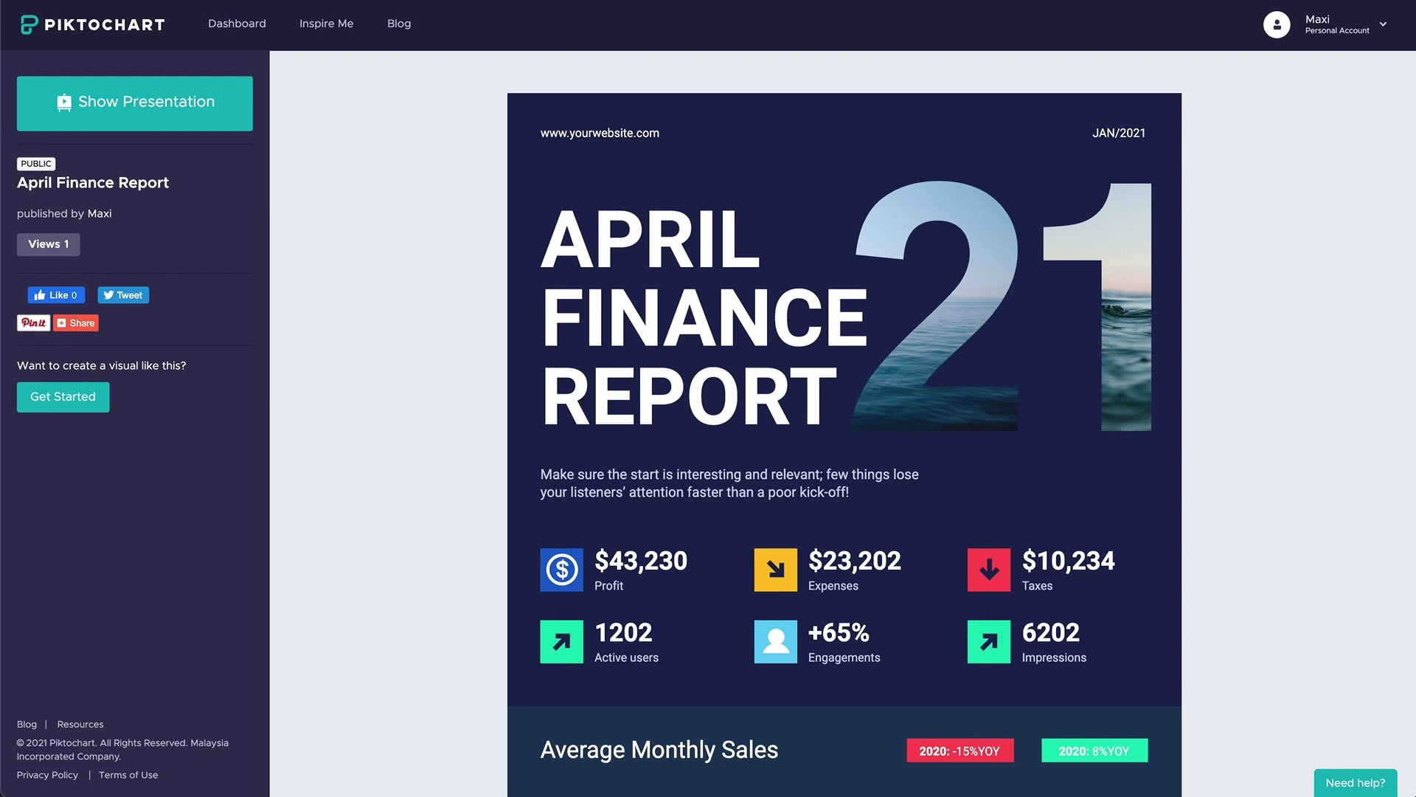
scroll(348, 140, down, 20)
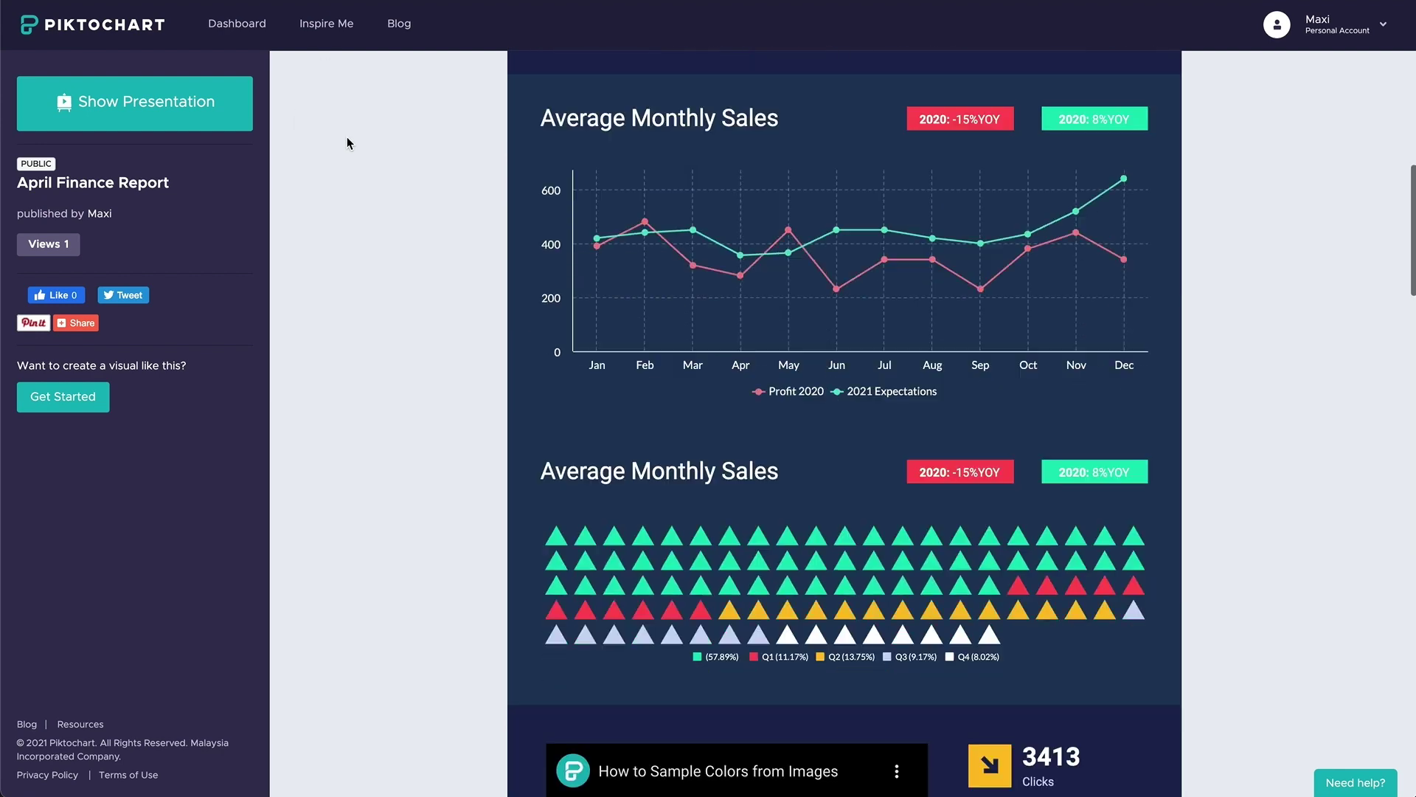
scroll(347, 138, down, 10)
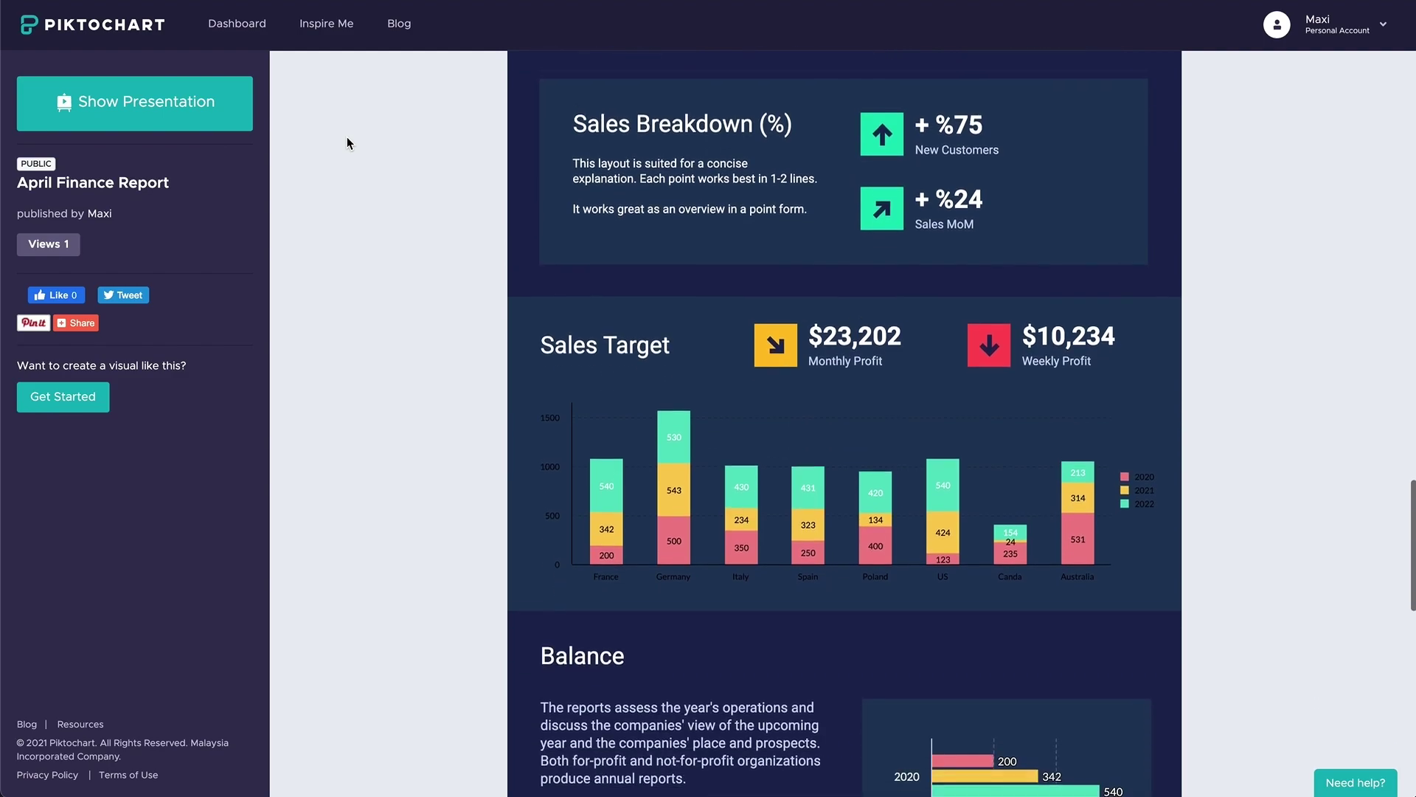
- Play the report as a four-slide presentation, advancing through it, then exit back to the editor
click(237, 109)
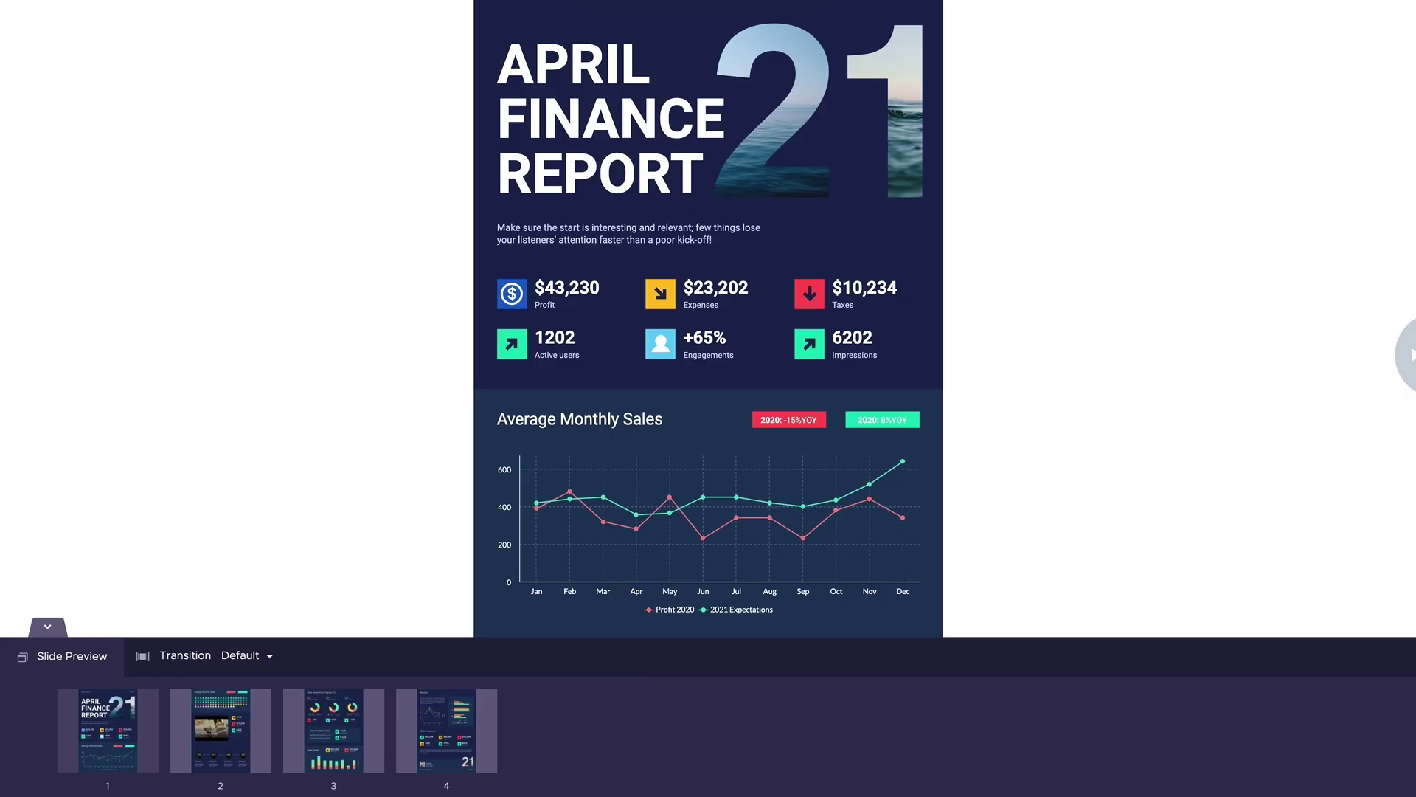
scroll(708, 317, down, 5)
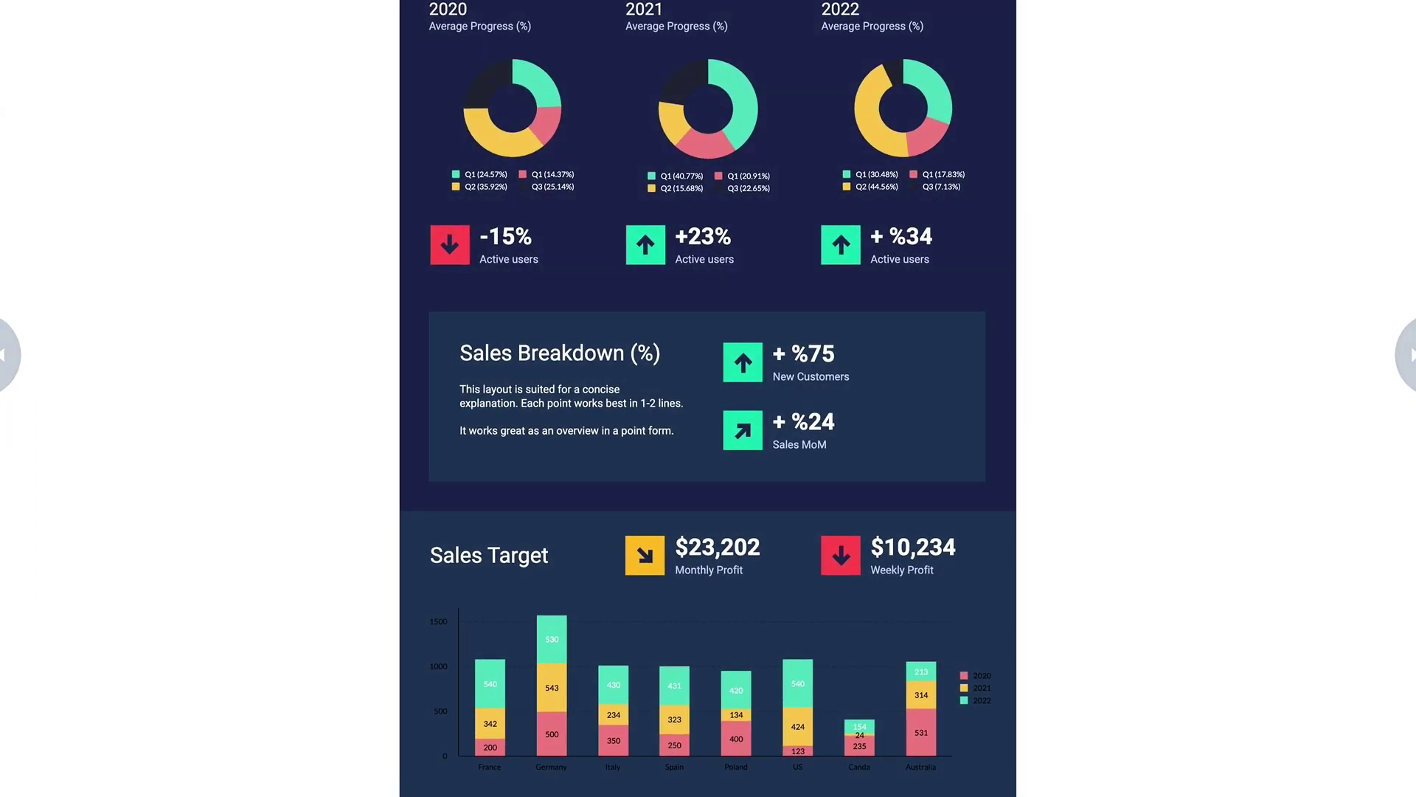
scroll(708, 317, down, 2)
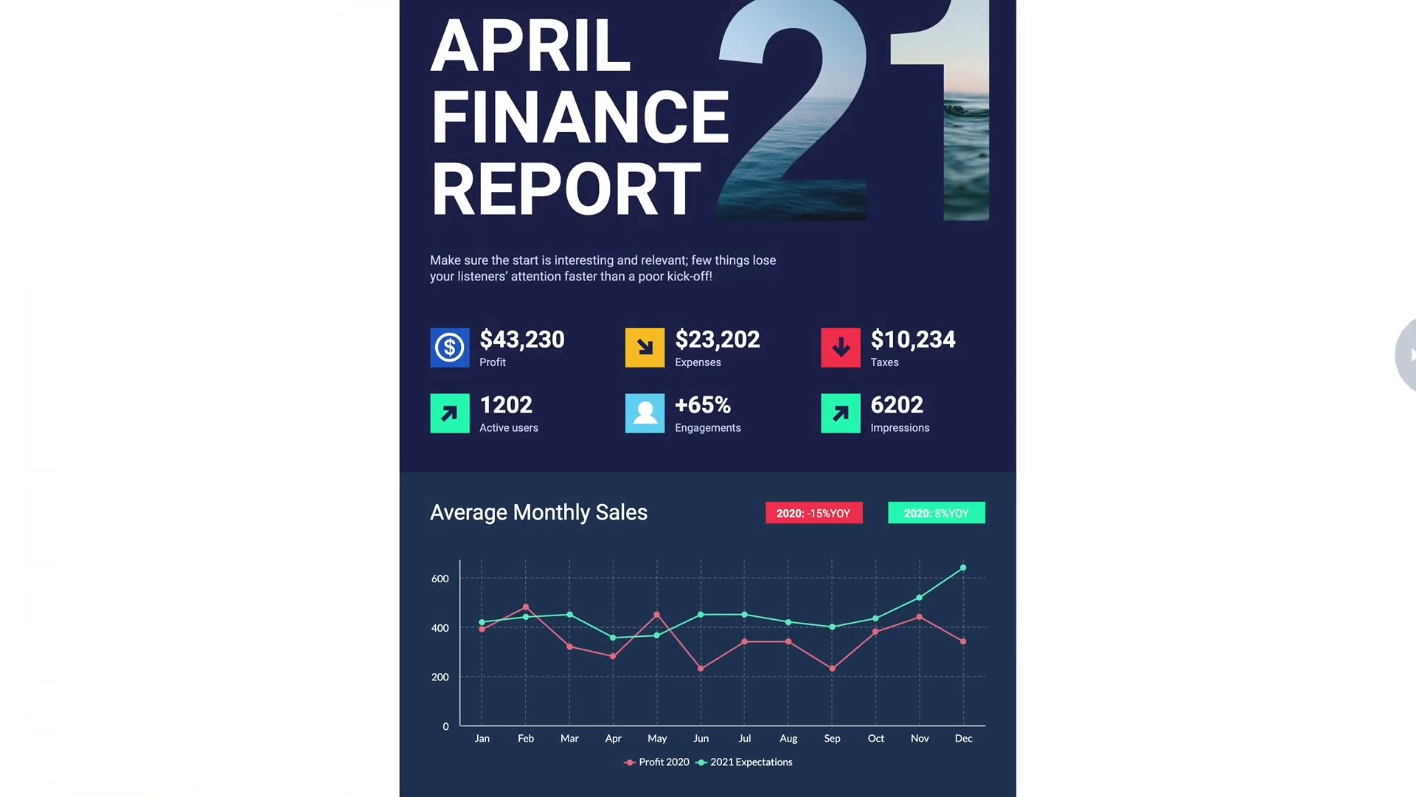
scroll(708, 317, down, 3)
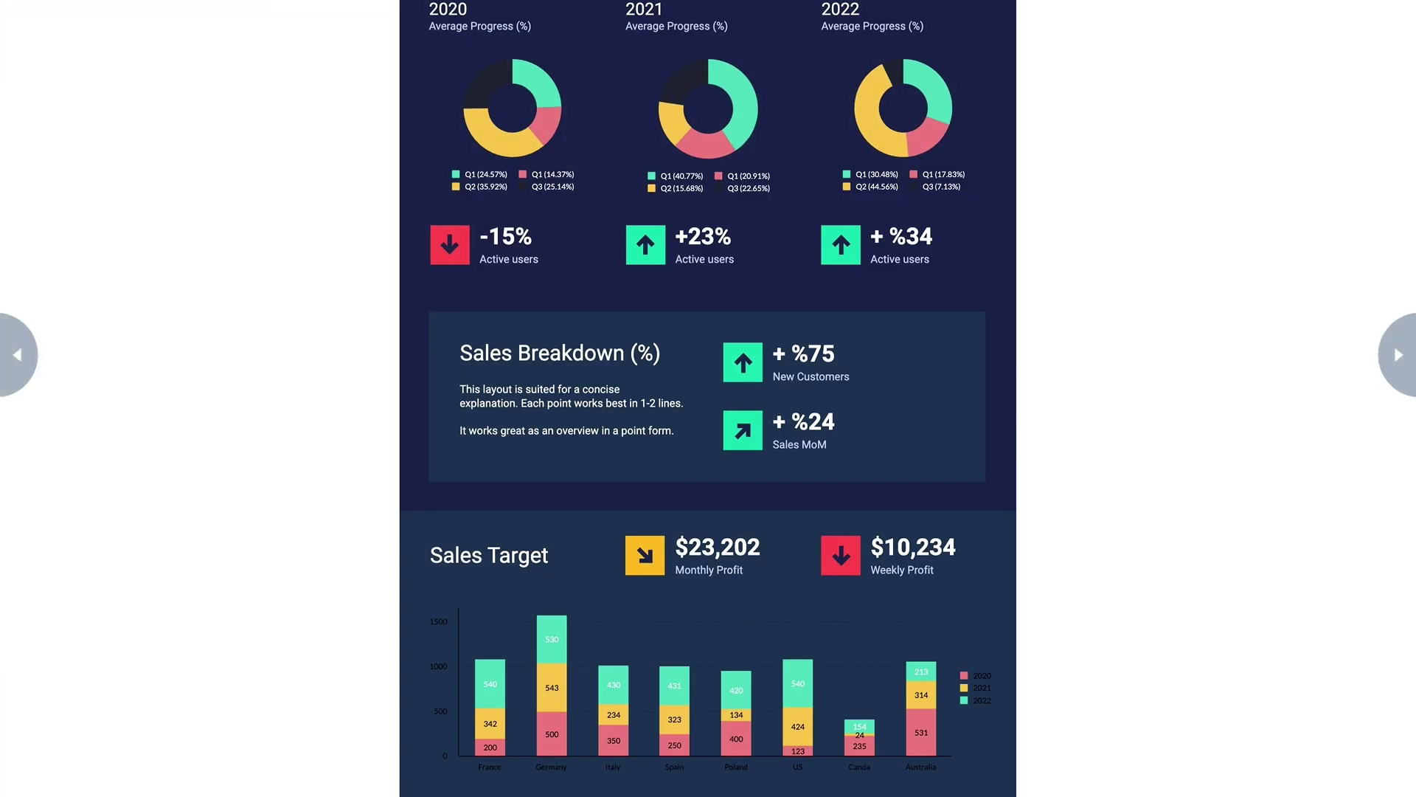
key(Escape)
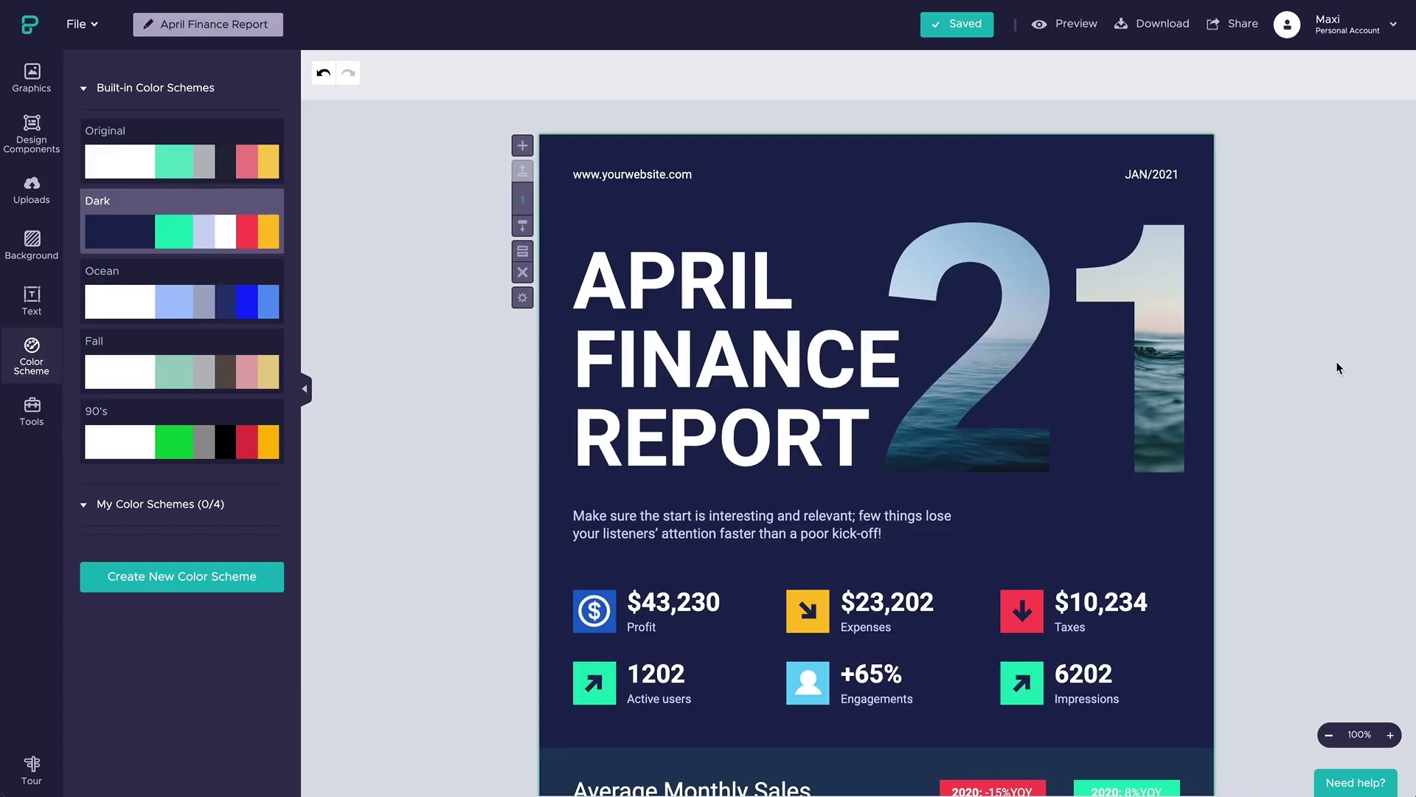
- Set a password on the share link, switch protection off again, and show the embed code
click(1211, 38)
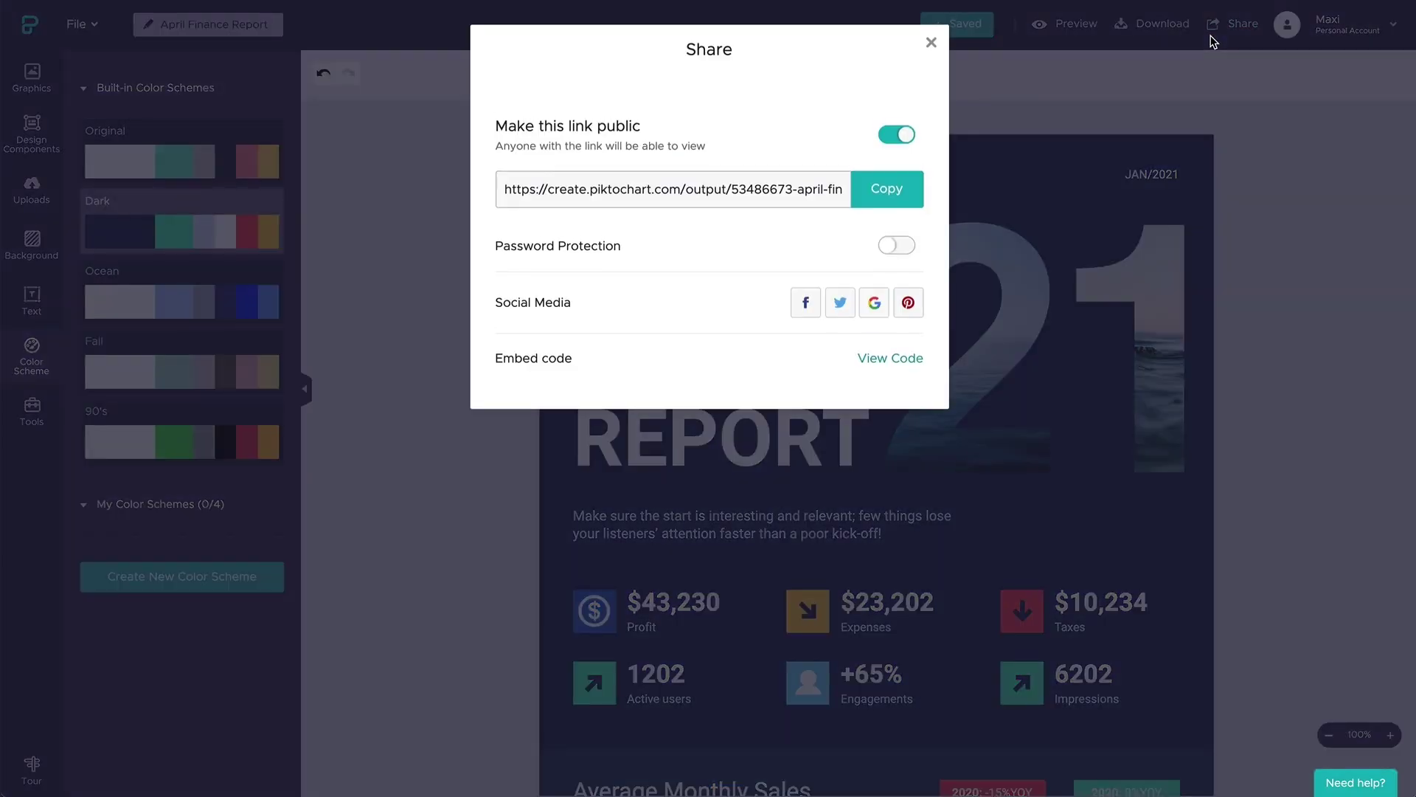
click(897, 247)
text(123456)
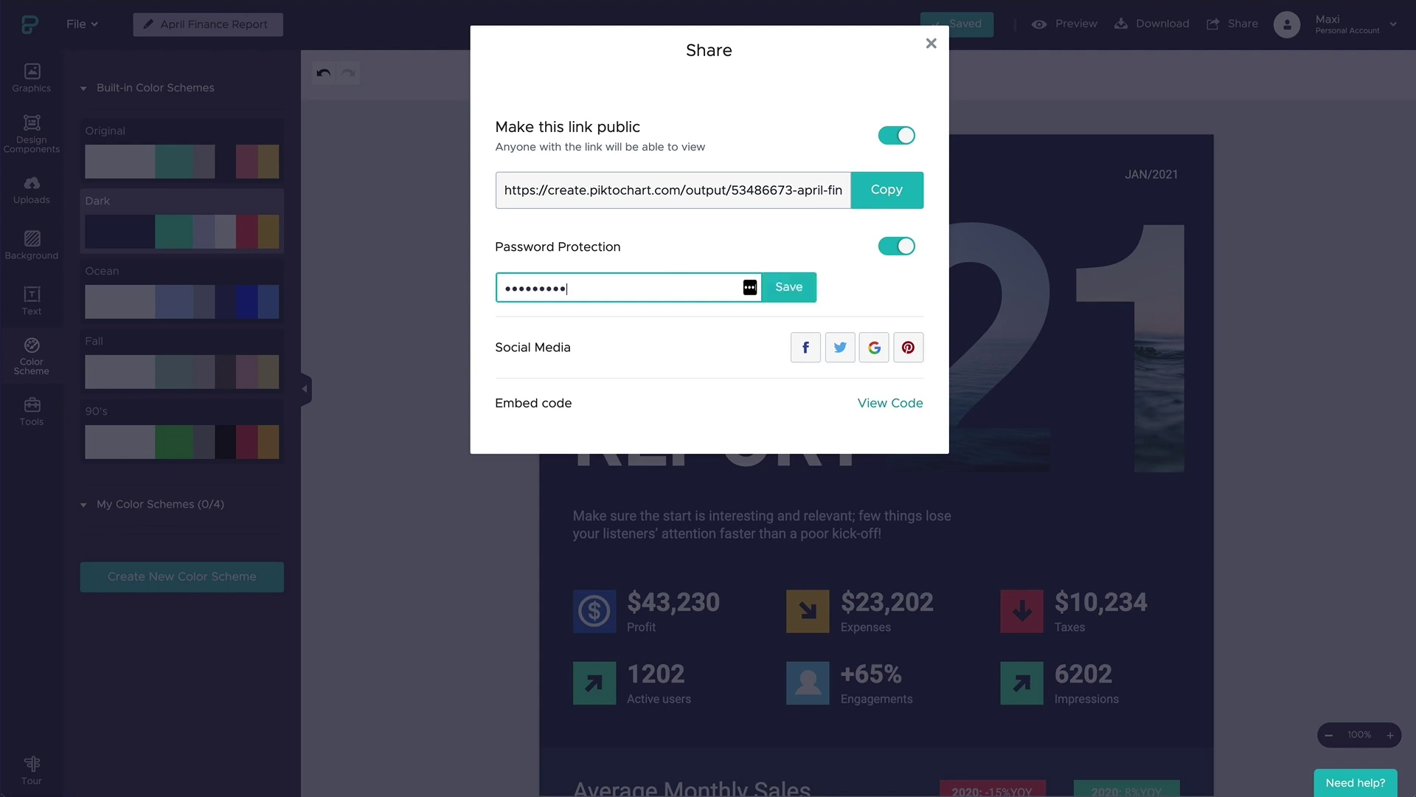
click(790, 288)
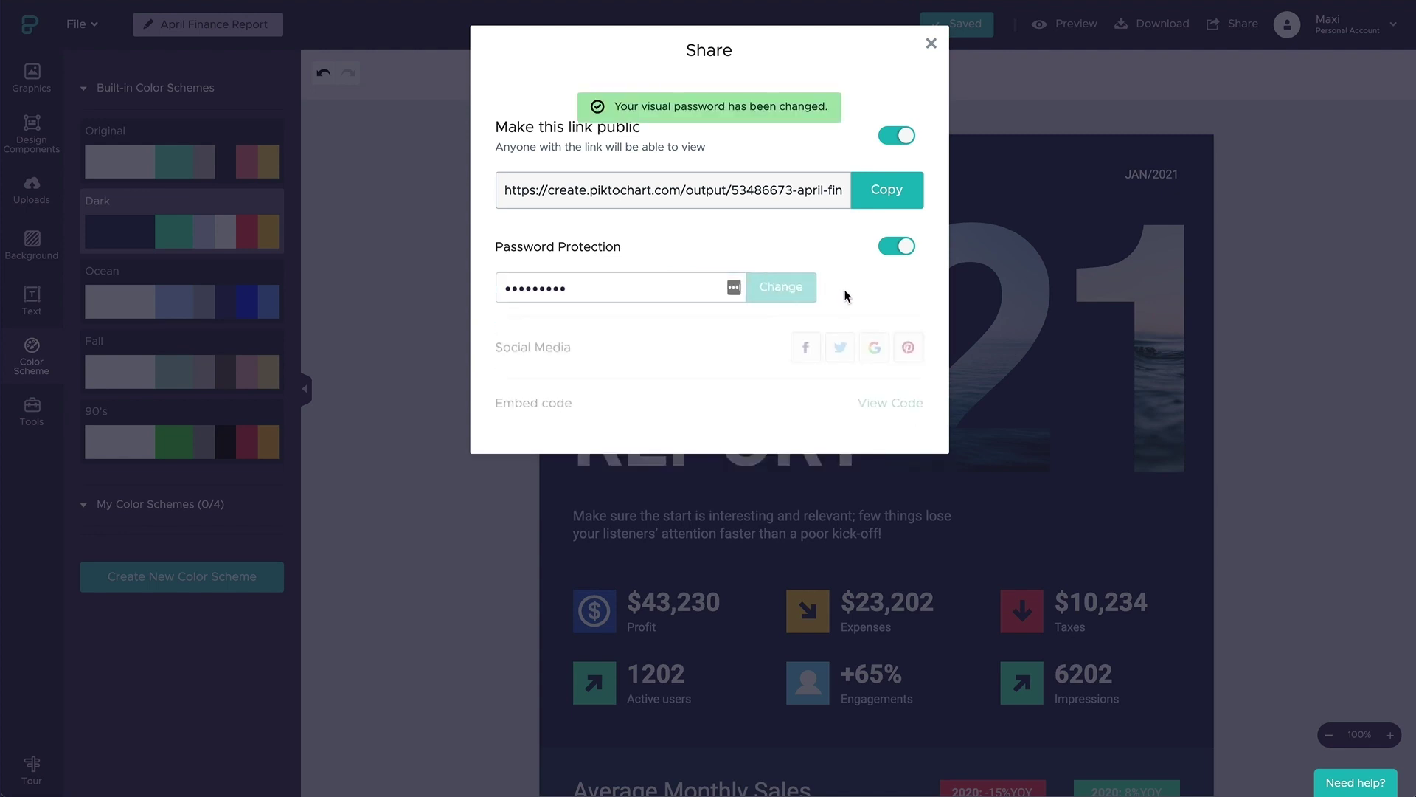
click(897, 247)
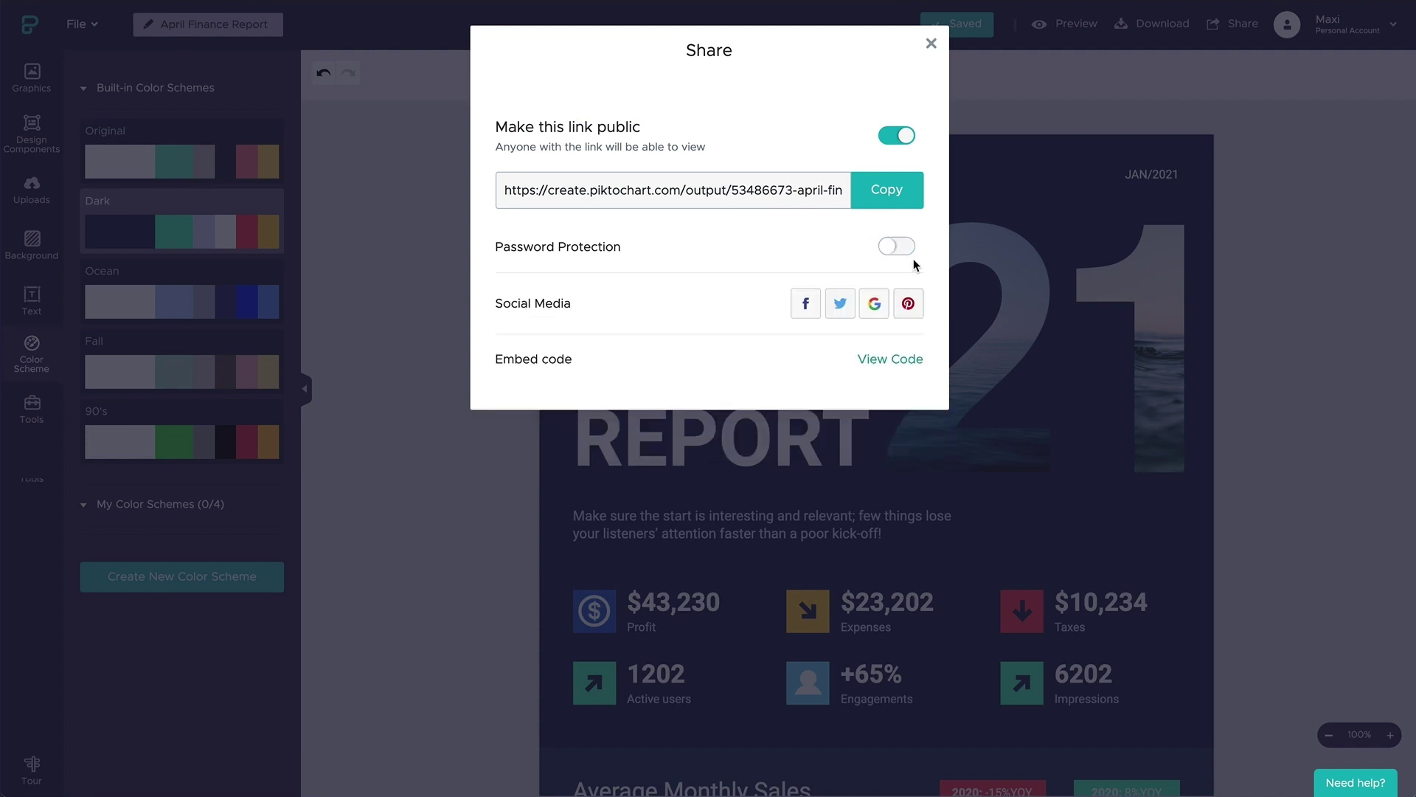
click(905, 359)
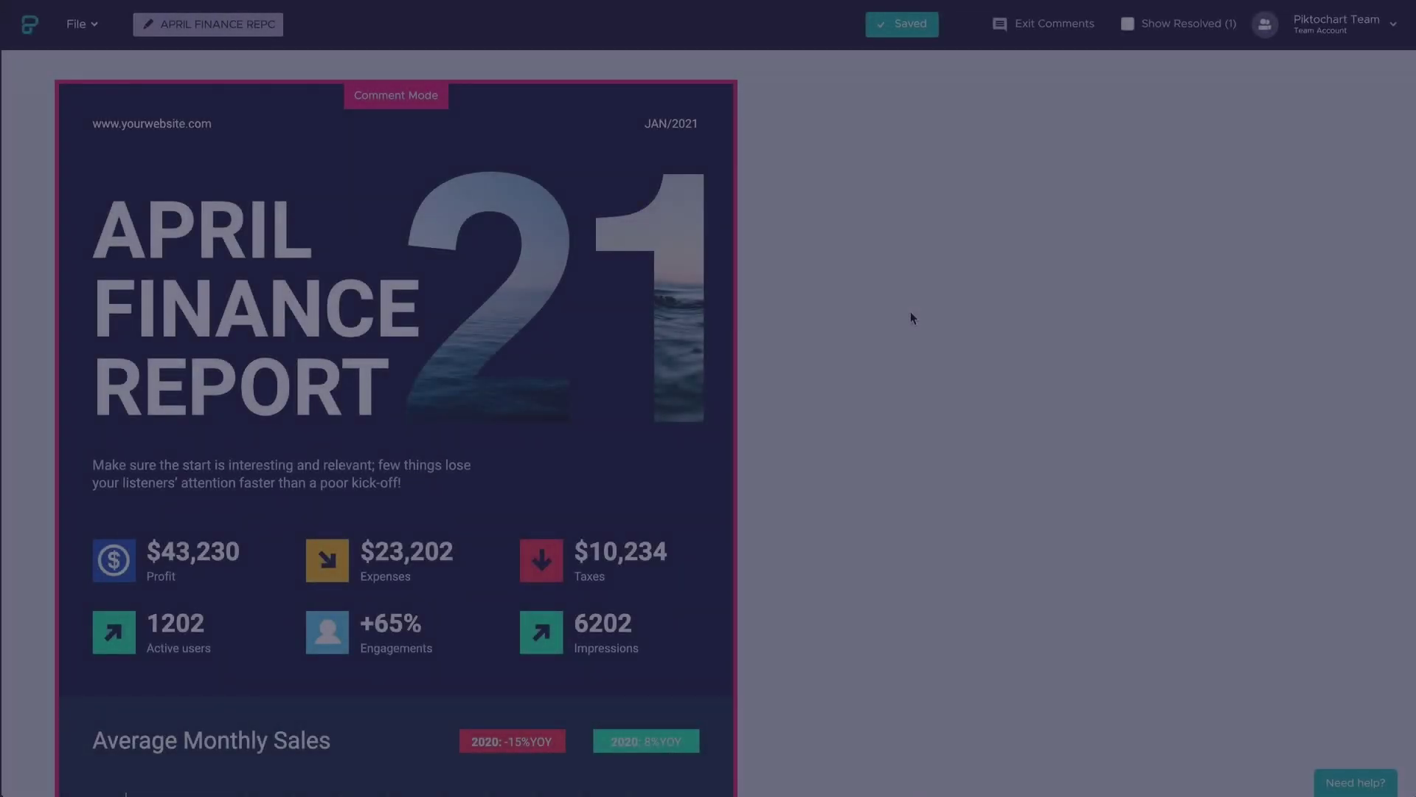
- Post the comment "I love this new image!" on the photo-filled 21
click(671, 318)
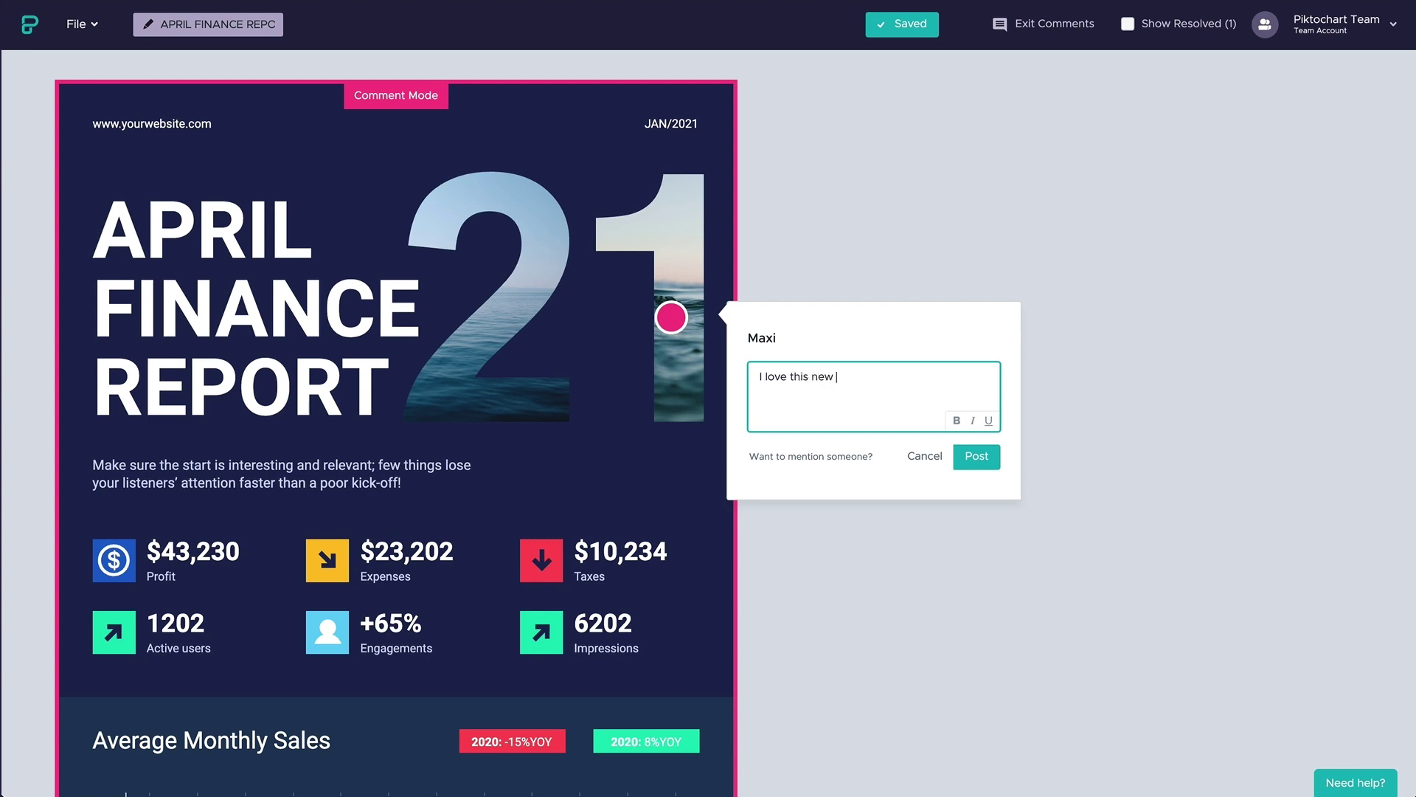
click(968, 446)
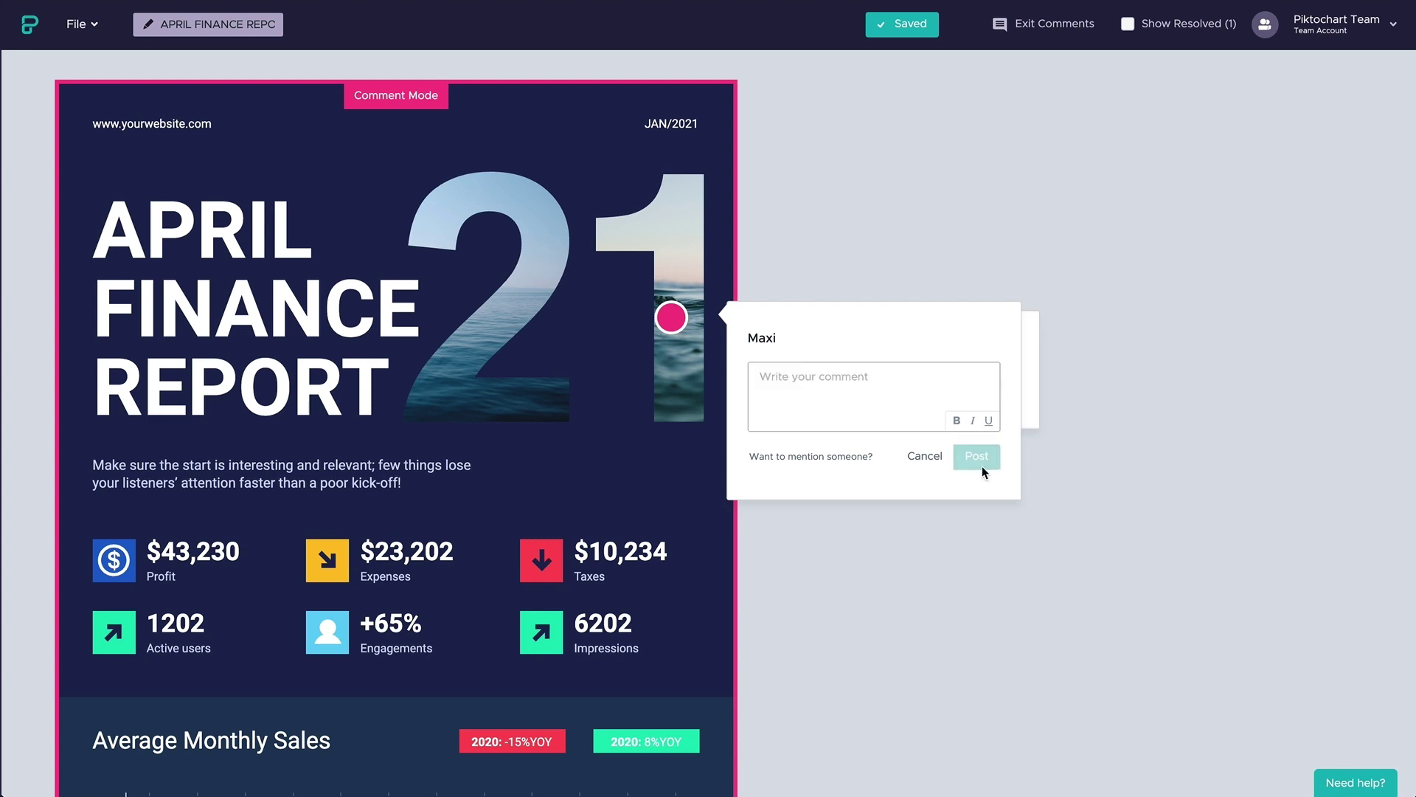
scroll(981, 466, down, 3)
- Post the comment "Can we change this icon?" on the Profit icon
click(127, 331)
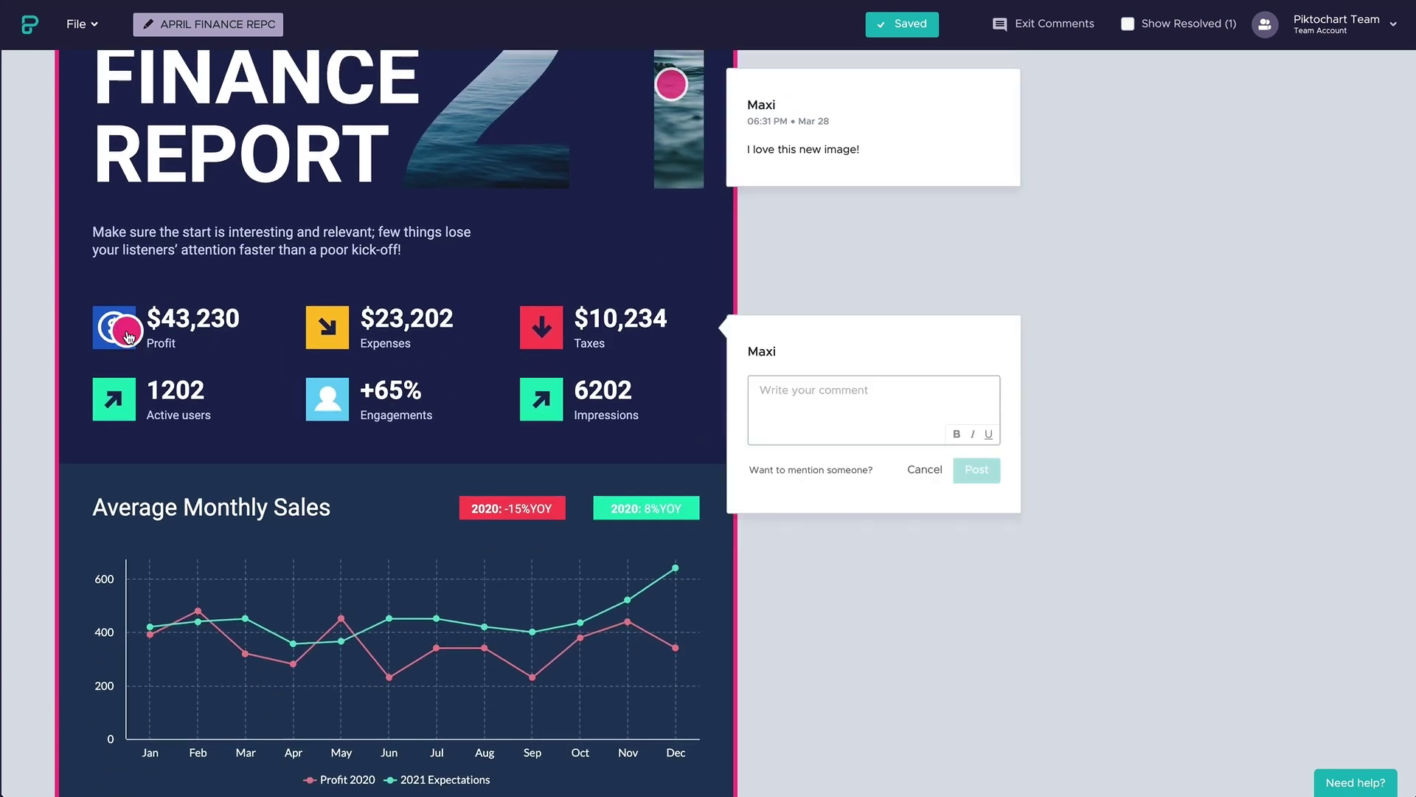
text(Can we change this icon?)
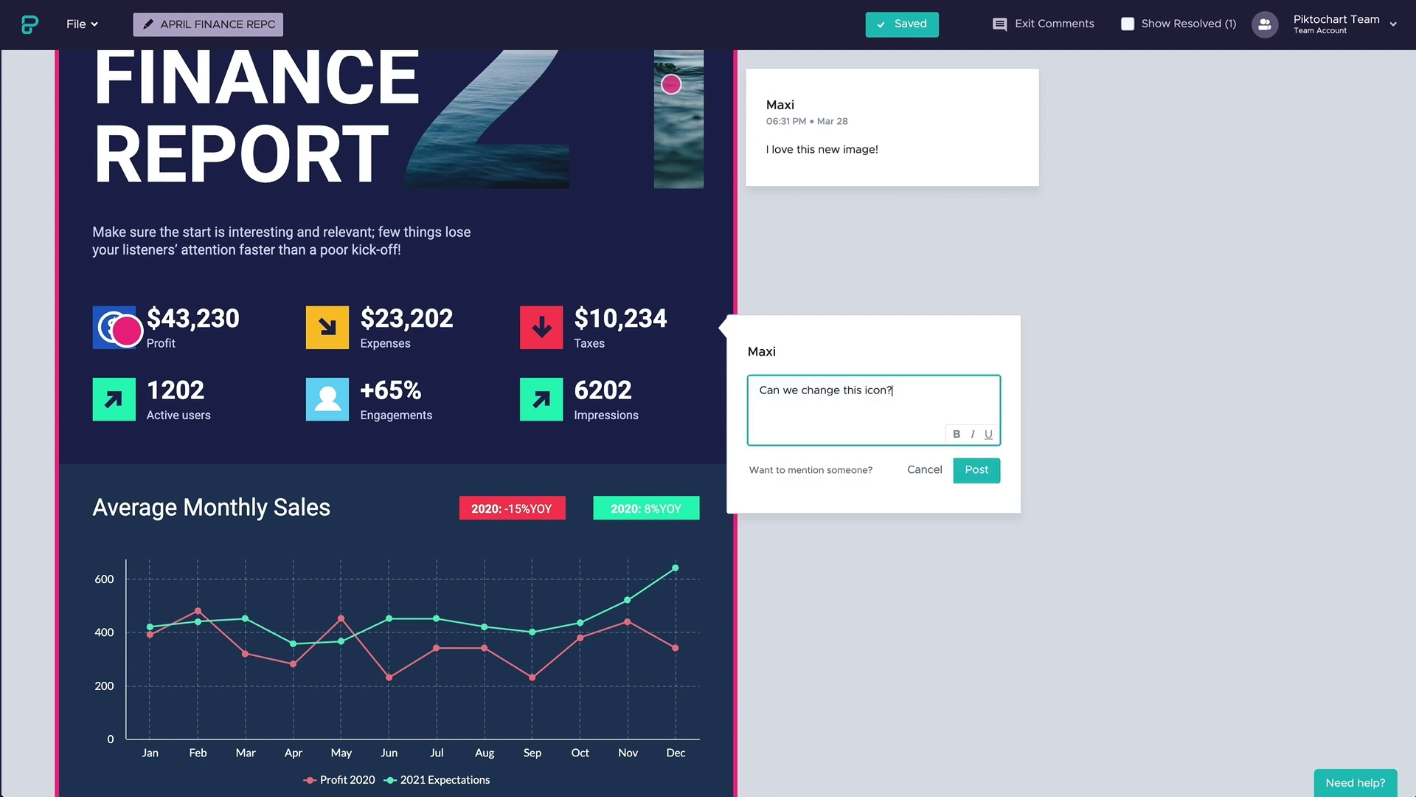
click(957, 465)
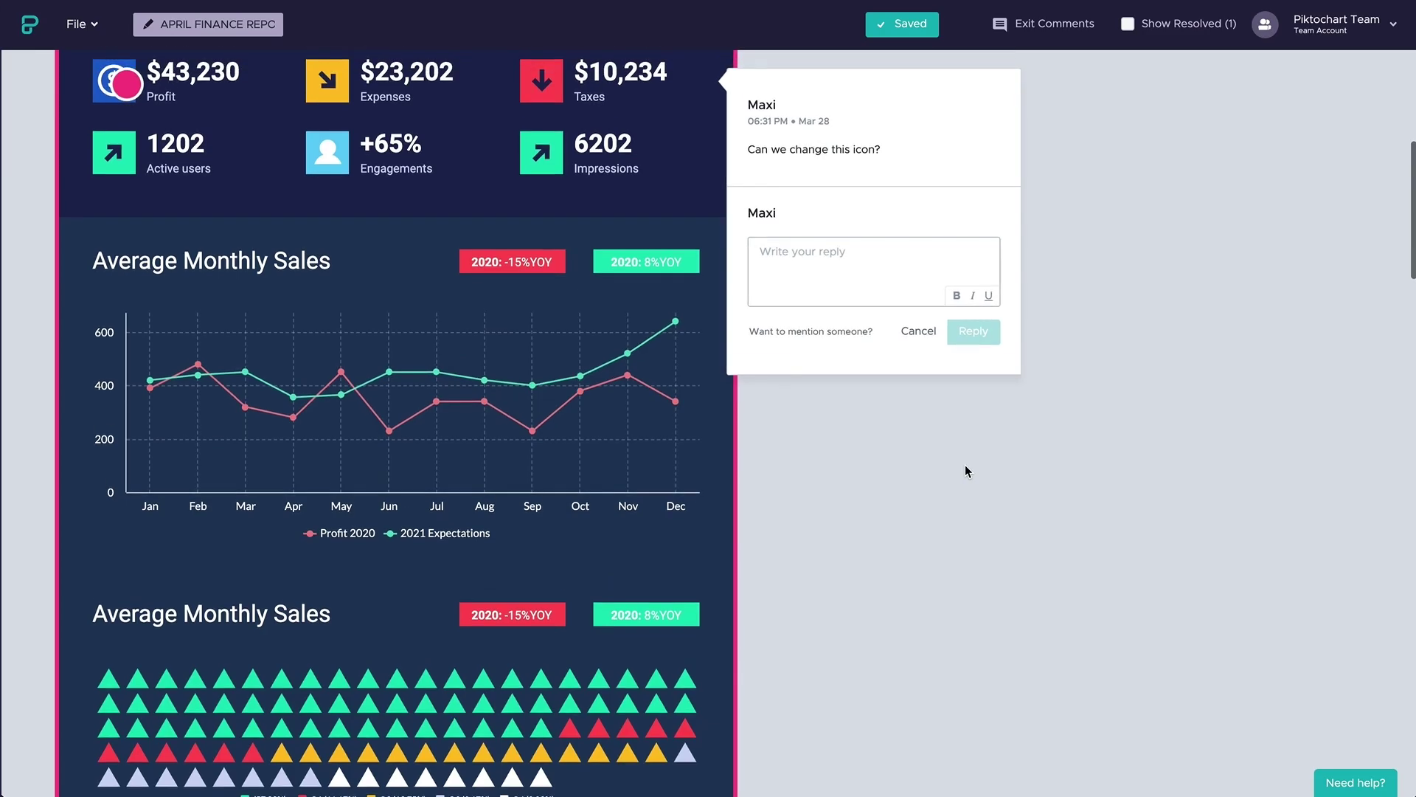